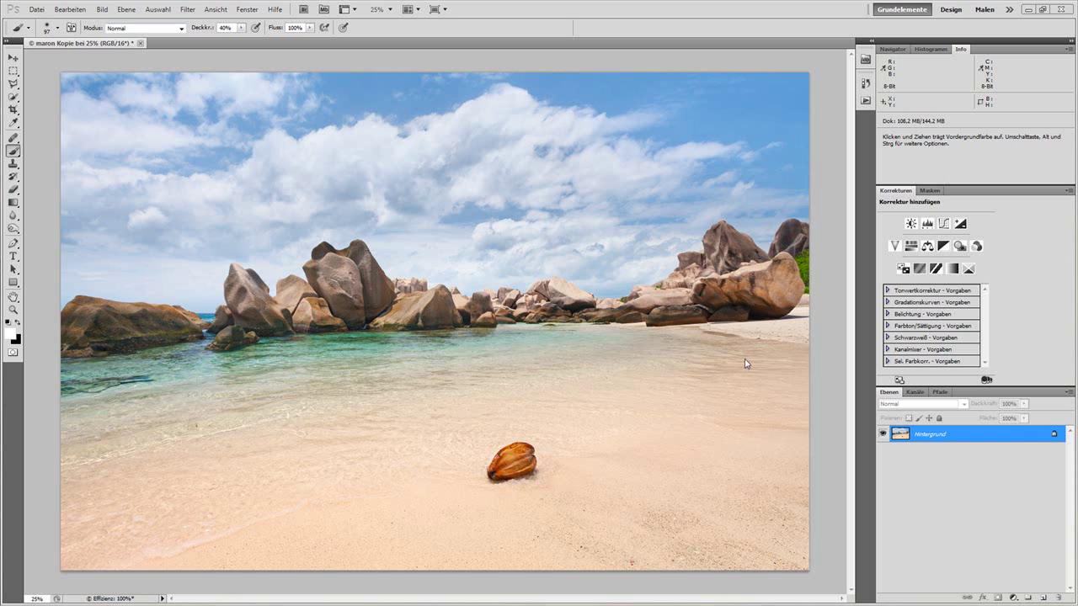
# Load the RGB brightness as a selection, save it as channel Alpha 1, and deselect
pyautogui.click(916, 392)
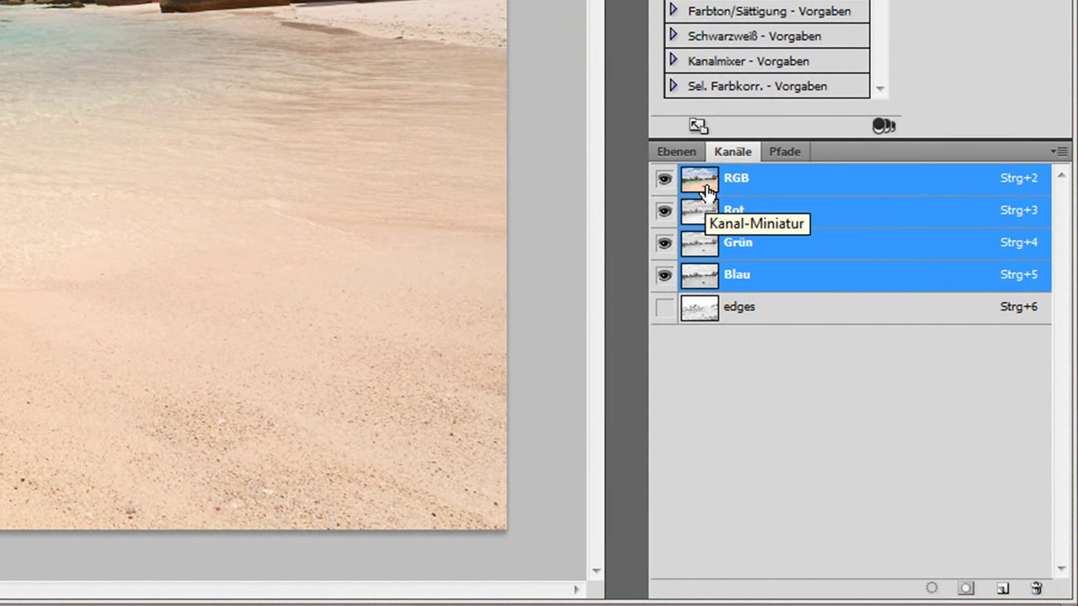
pyautogui.keyDown('ctrl'); pyautogui.click(706, 185); pyautogui.keyUp('ctrl')
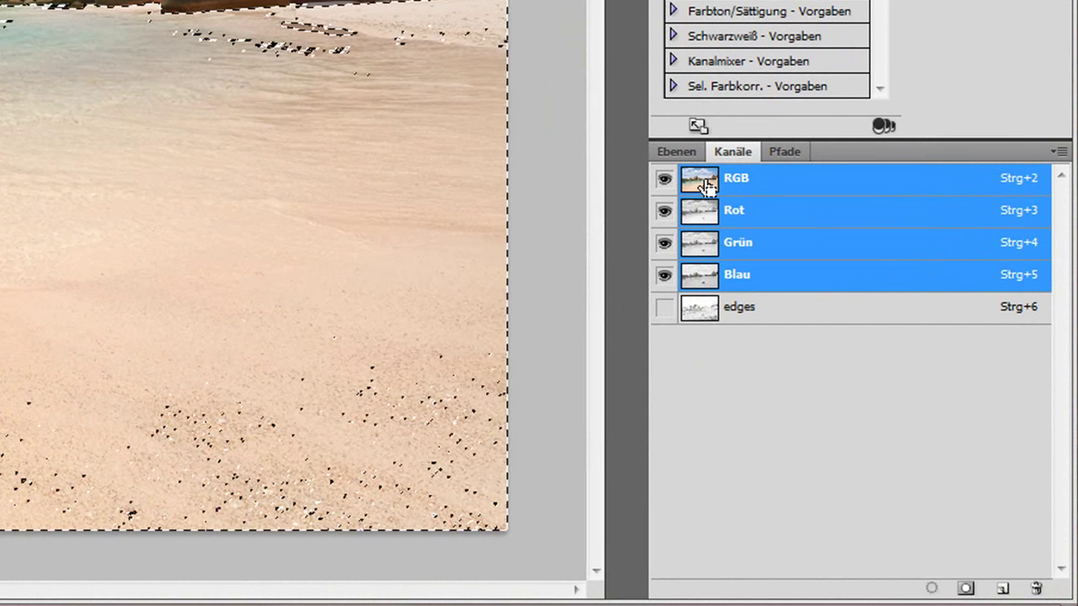
pyautogui.click(968, 592)
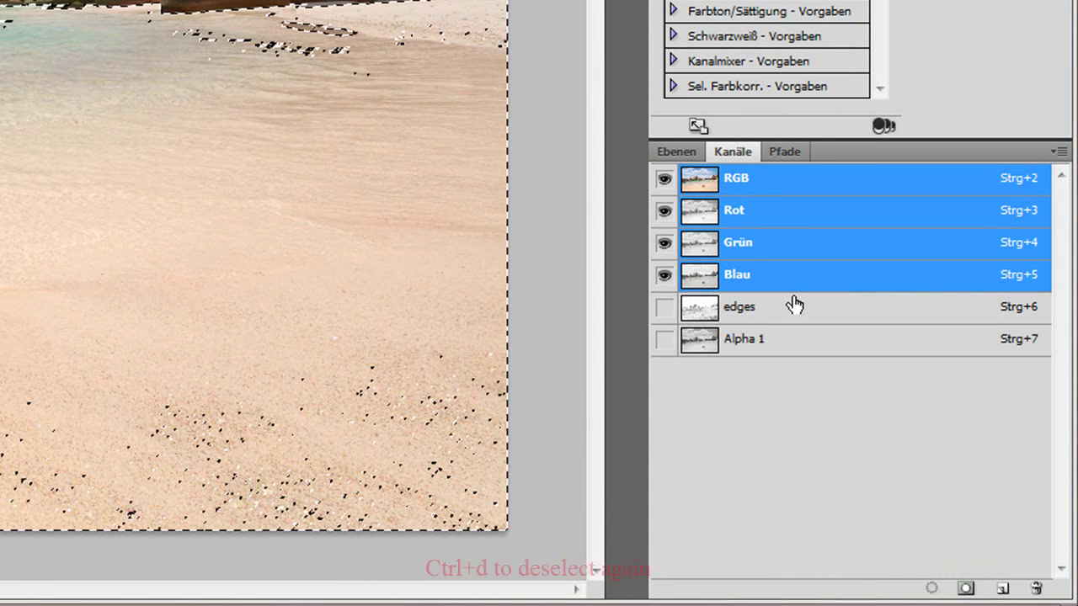
pyautogui.hotkey('ctrl', 'd')
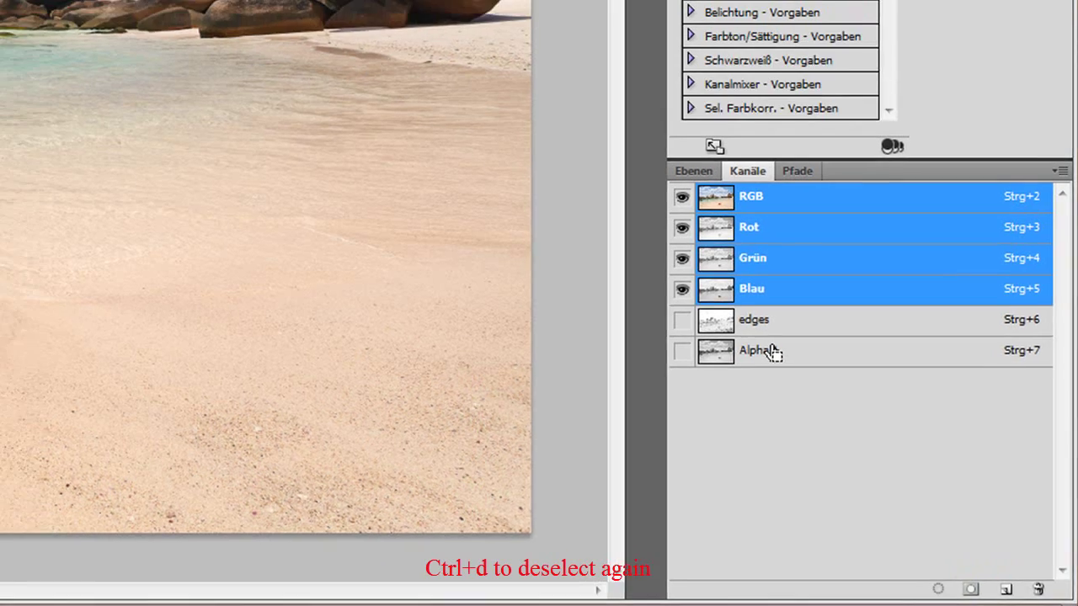
# Apply Konturen finden (Find Edges) to the Alpha 1 channel
pyautogui.click(758, 339)
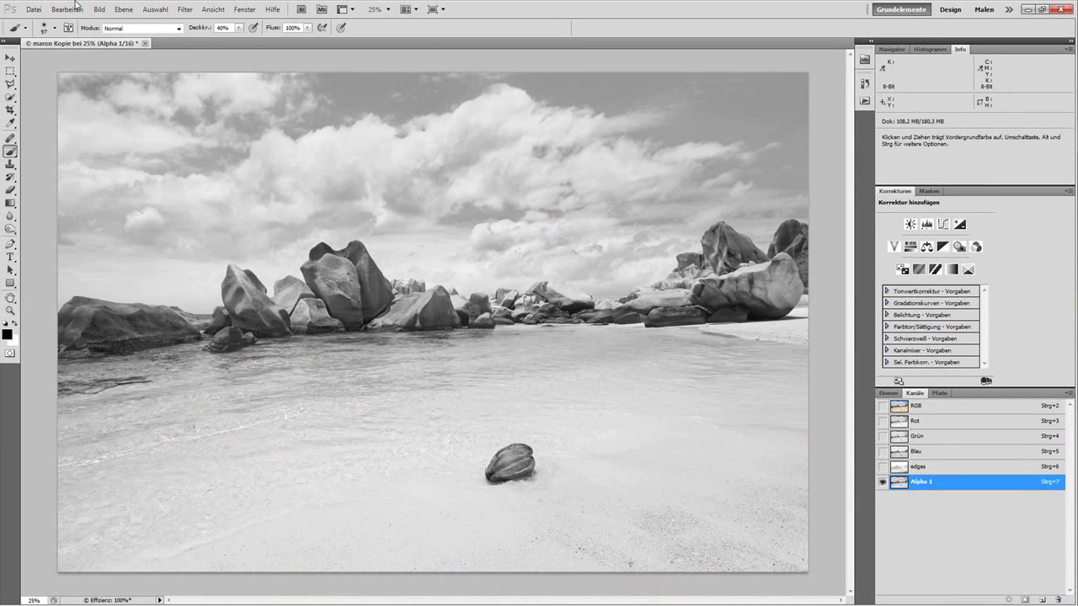
pyautogui.click(184, 9)
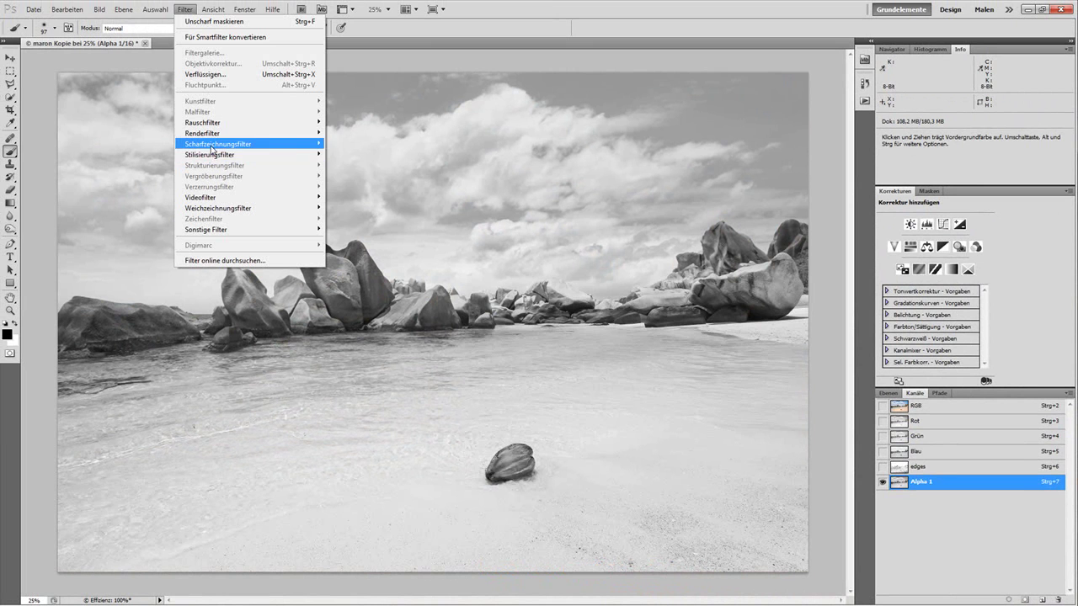
pyautogui.moveTo(244, 155)
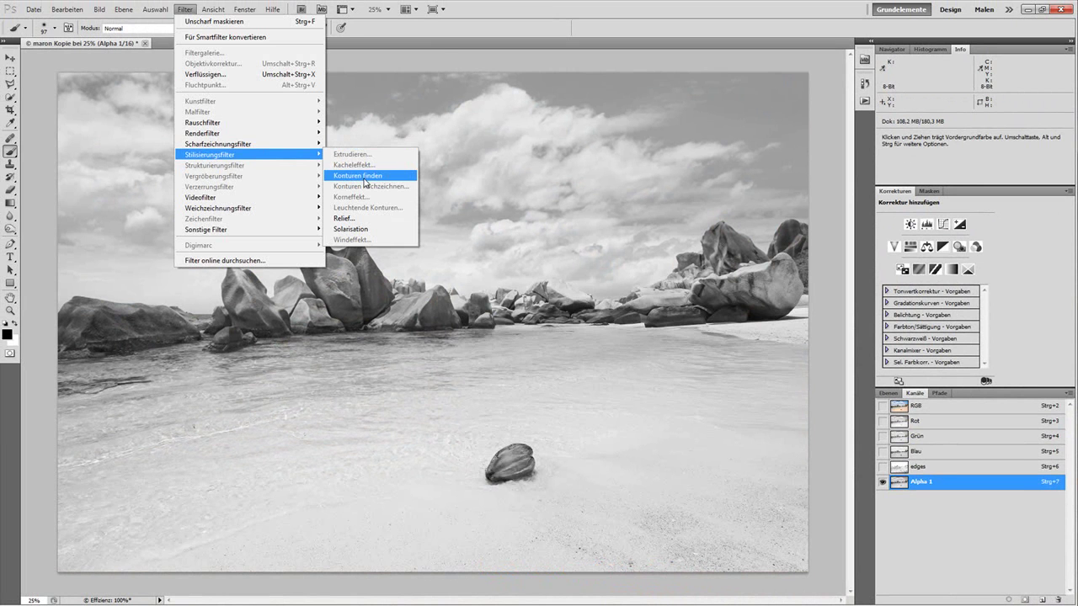
pyautogui.click(363, 180)
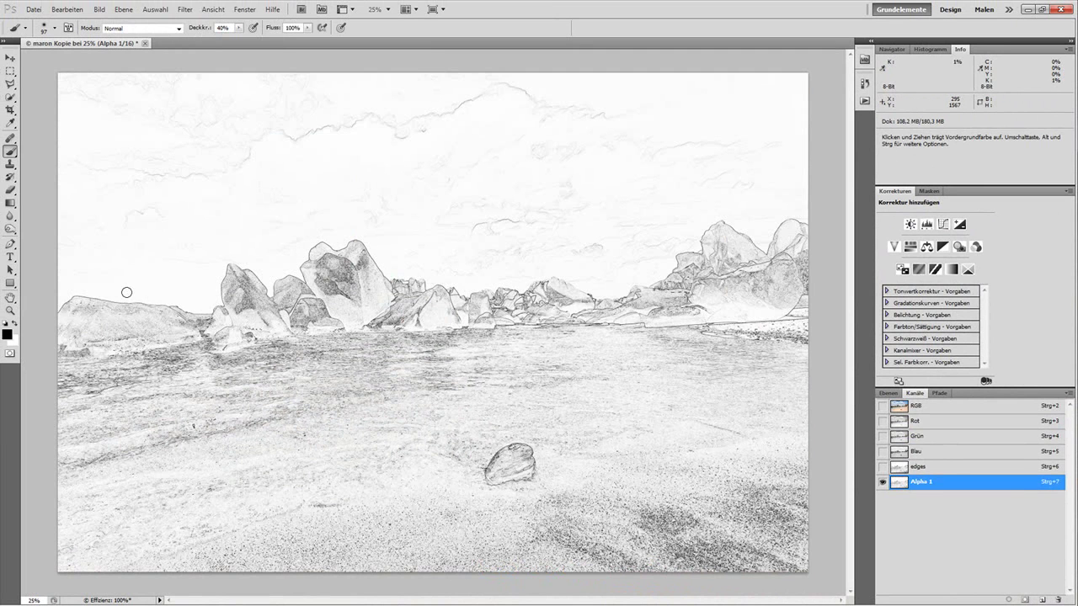
# Apply Tonwertkorrektur to Alpha 1 with black point 78 and white point 244
pyautogui.click(99, 8)
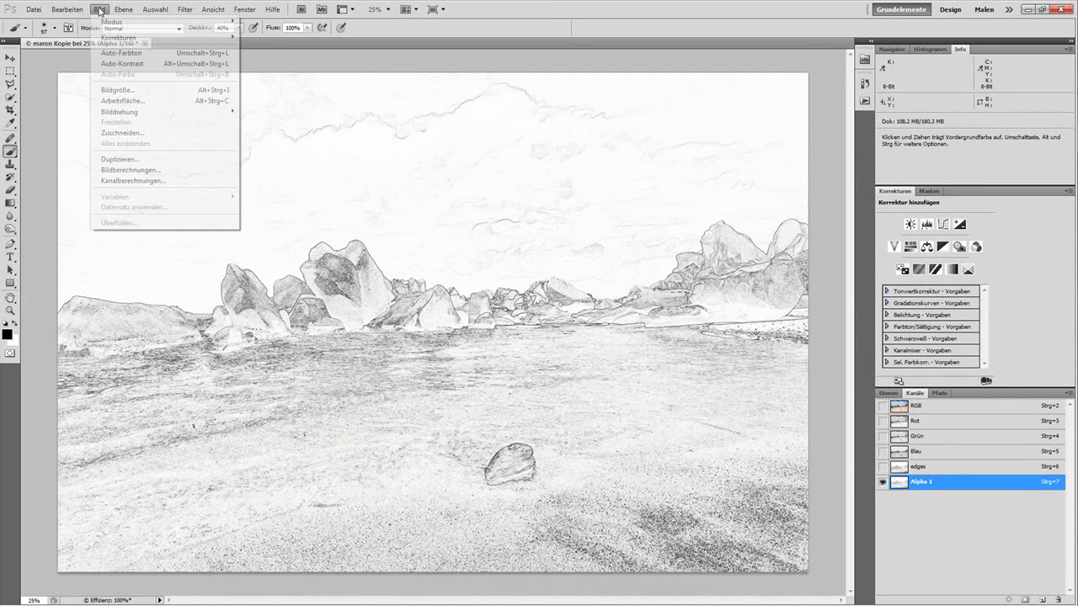
pyautogui.moveTo(168, 37)
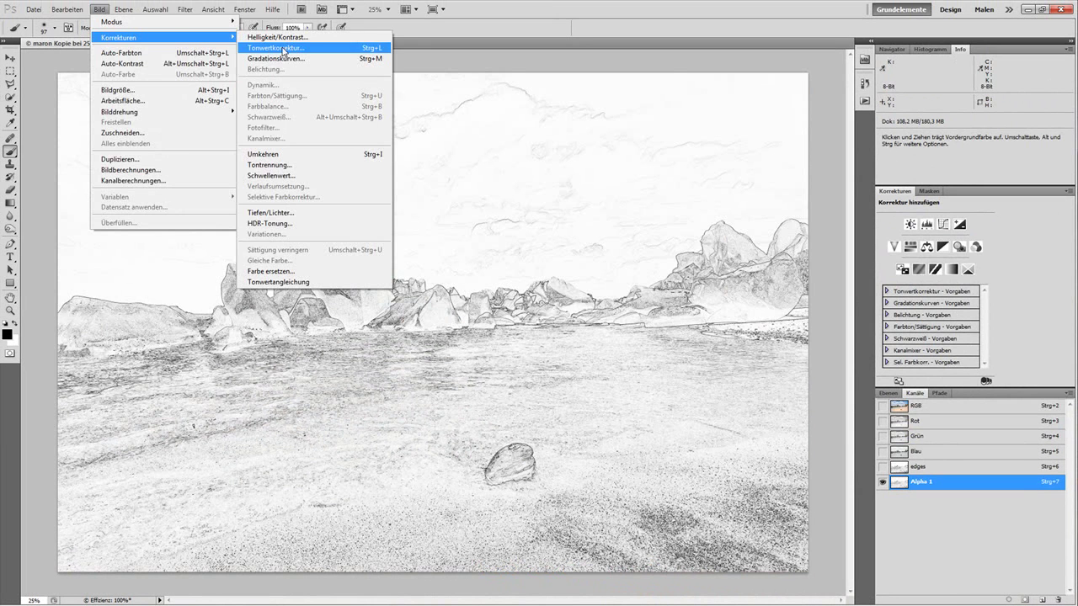
pyautogui.moveTo(103, 39)
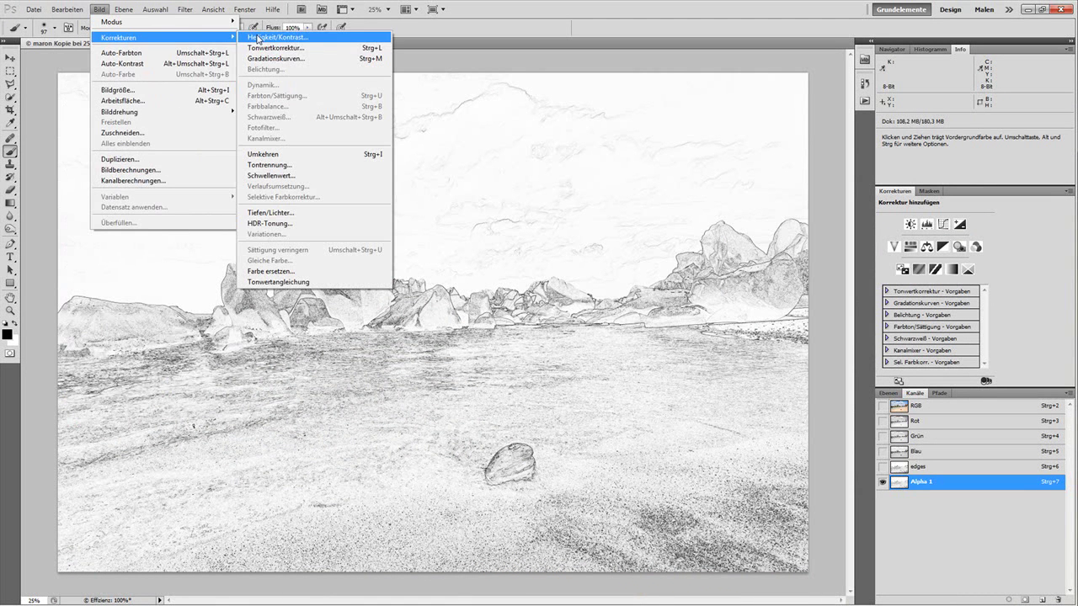
pyautogui.click(275, 48)
pyautogui.moveTo(229, 346); pyautogui.dragTo(273, 352)
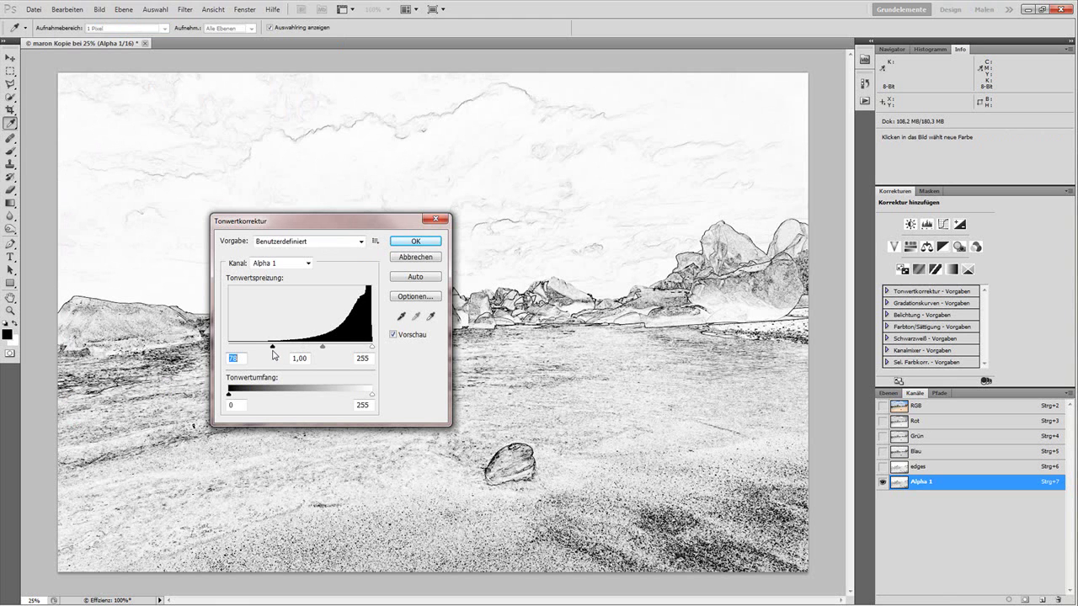
pyautogui.moveTo(373, 347); pyautogui.dragTo(365, 348)
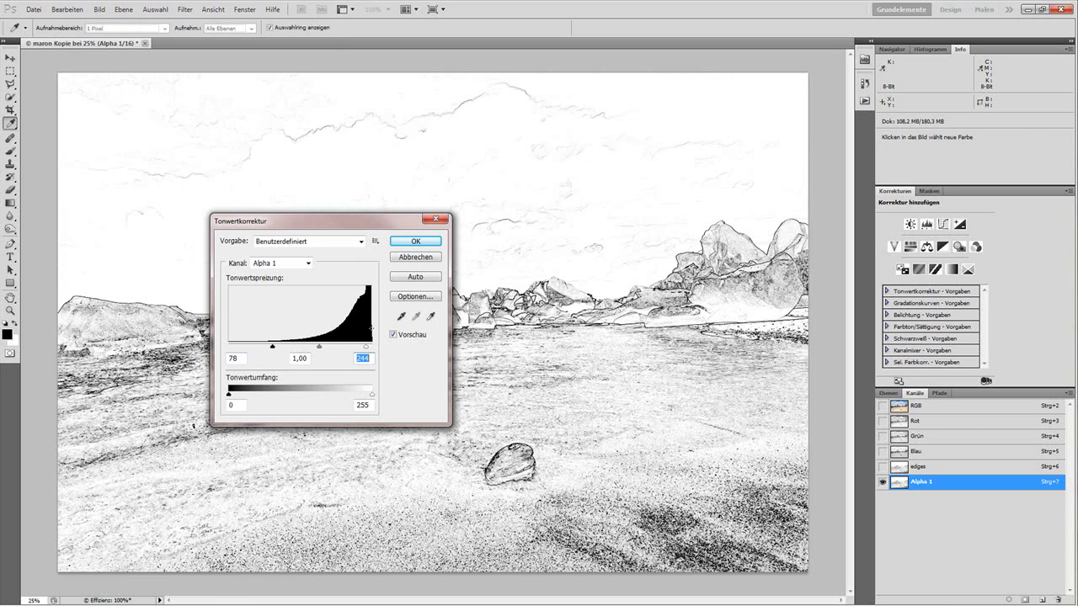
pyautogui.moveTo(416, 222); pyautogui.dragTo(604, 173)
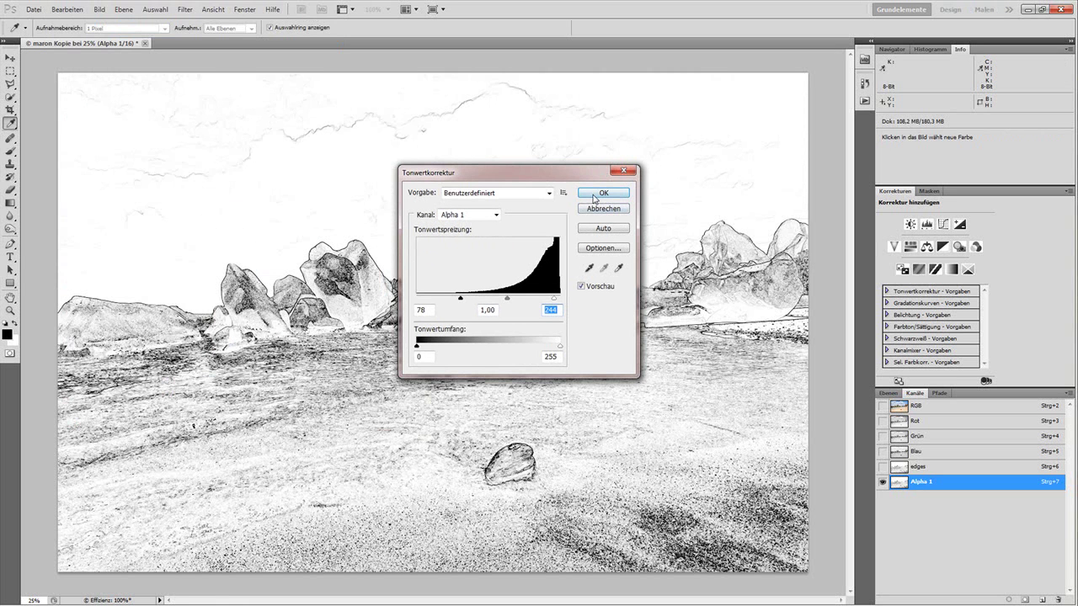
pyautogui.click(603, 194)
# Soften the edge channel with a Gaußscher Weichzeichner blur
pyautogui.press('b')
pyautogui.click(186, 10)
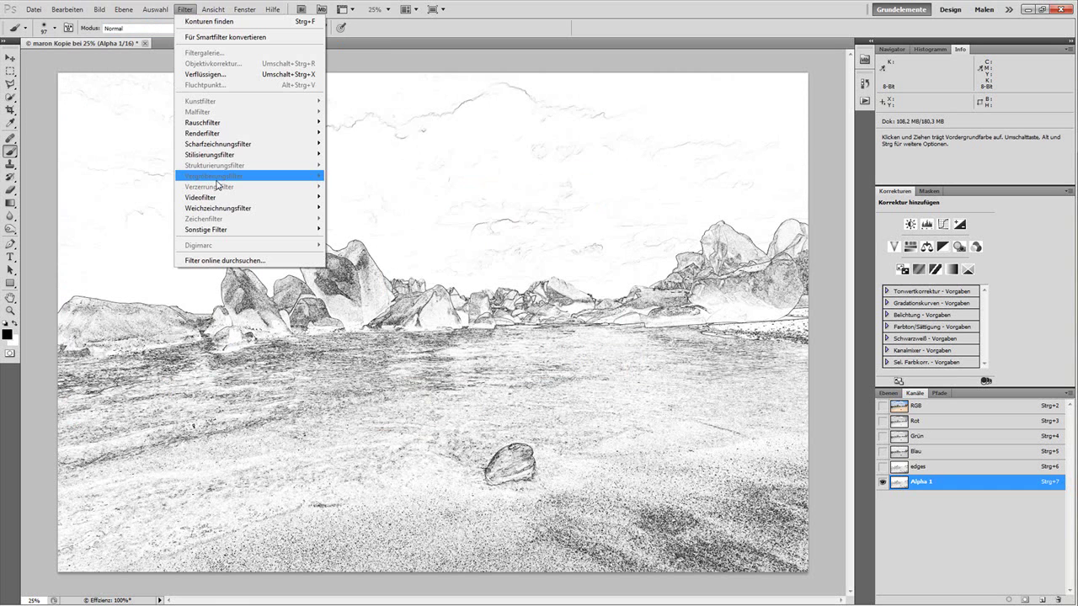
pyautogui.moveTo(230, 208)
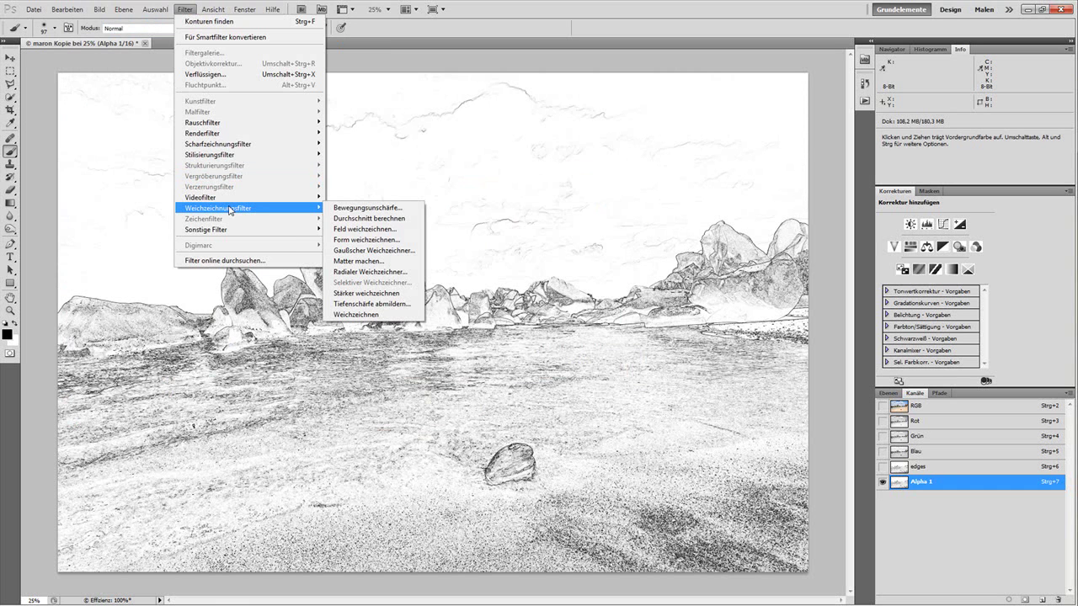
pyautogui.click(370, 253)
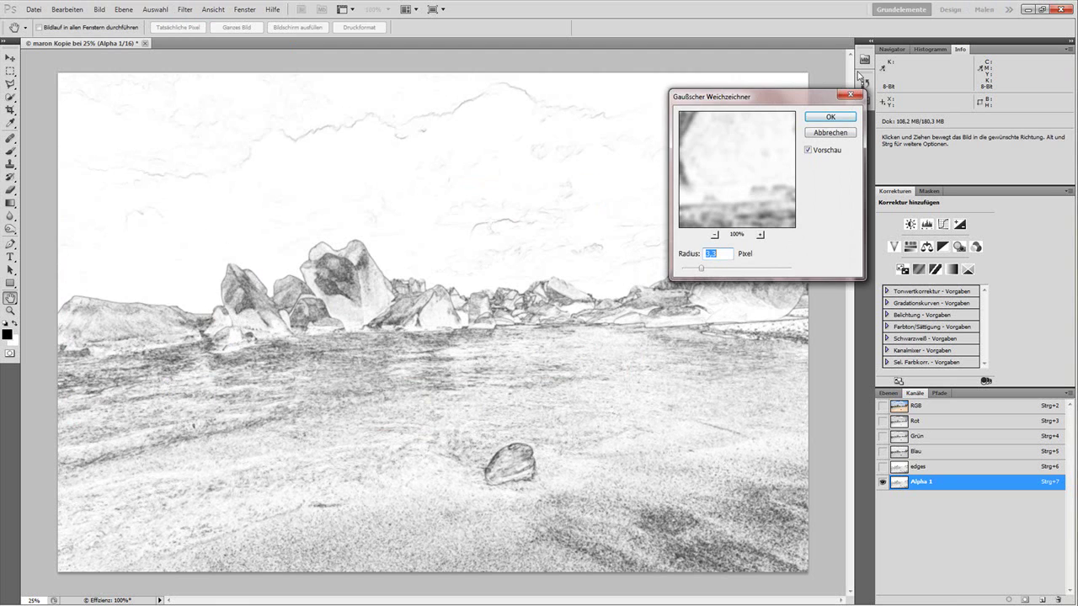
pyautogui.click(847, 118)
# Apply a second Tonwertkorrektur with black point 39 and white point 250
pyautogui.click(100, 9)
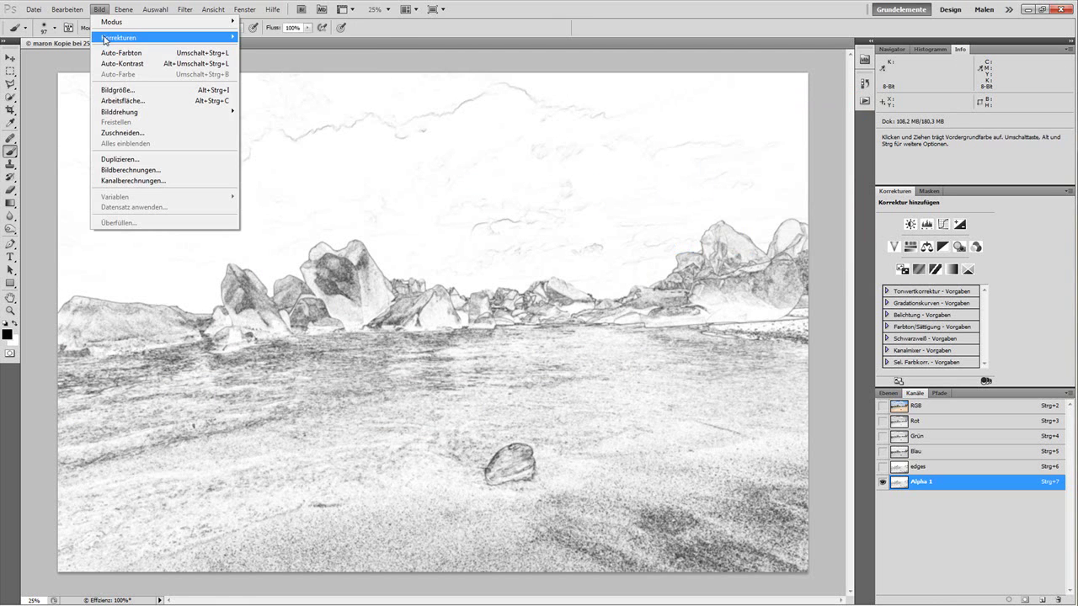
pyautogui.moveTo(168, 37)
pyautogui.click(320, 48)
pyautogui.moveTo(417, 300); pyautogui.dragTo(438, 300)
pyautogui.moveTo(560, 300); pyautogui.dragTo(557, 300)
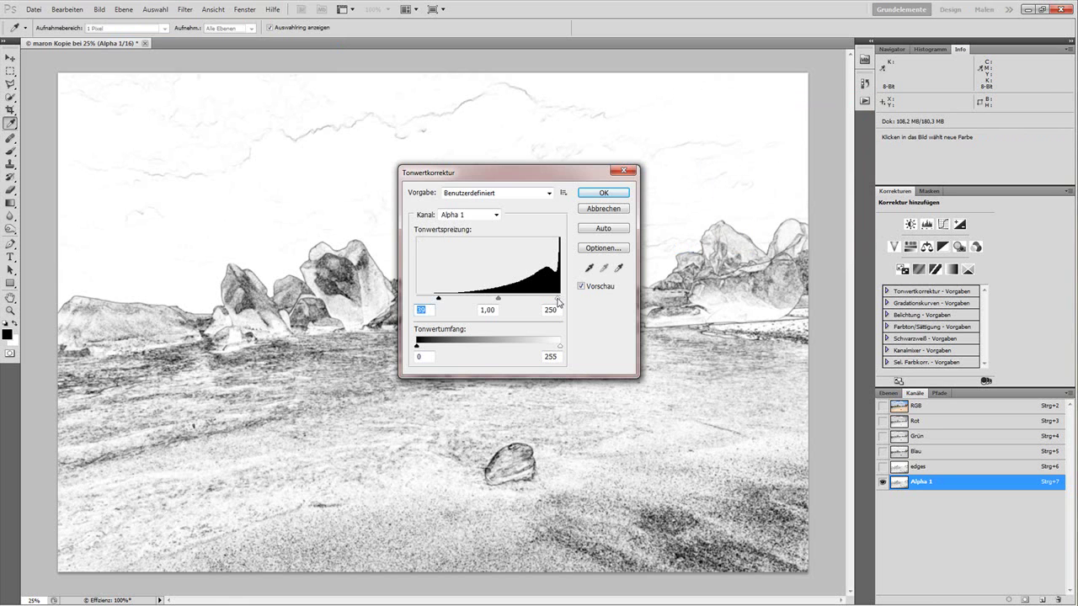
pyautogui.click(603, 193)
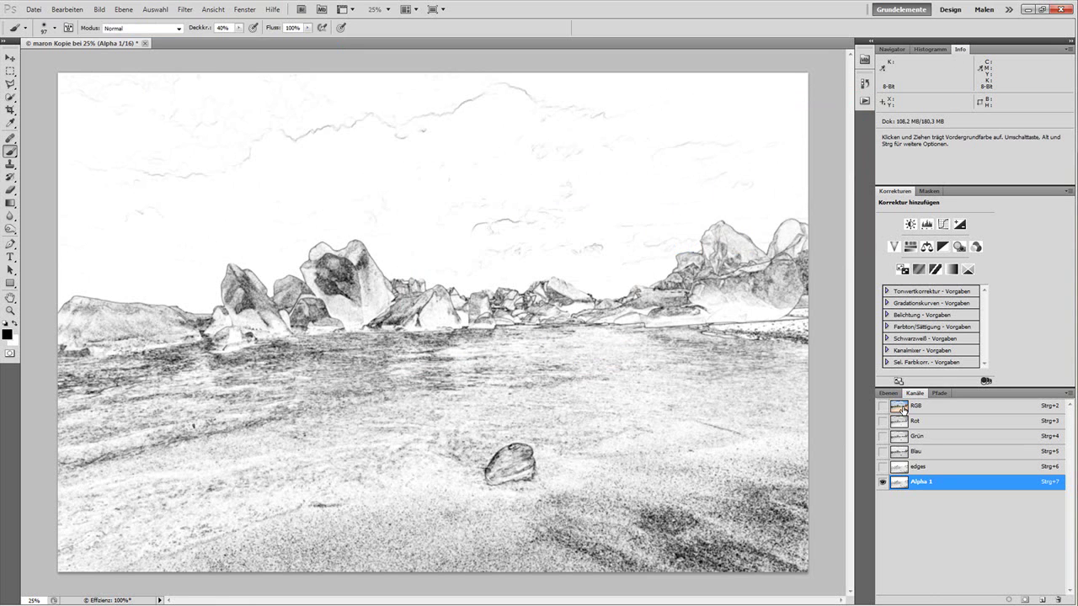
# Return to the RGB composite and duplicate the Hintergrund layer
pyautogui.click(901, 411)
pyautogui.click(889, 394)
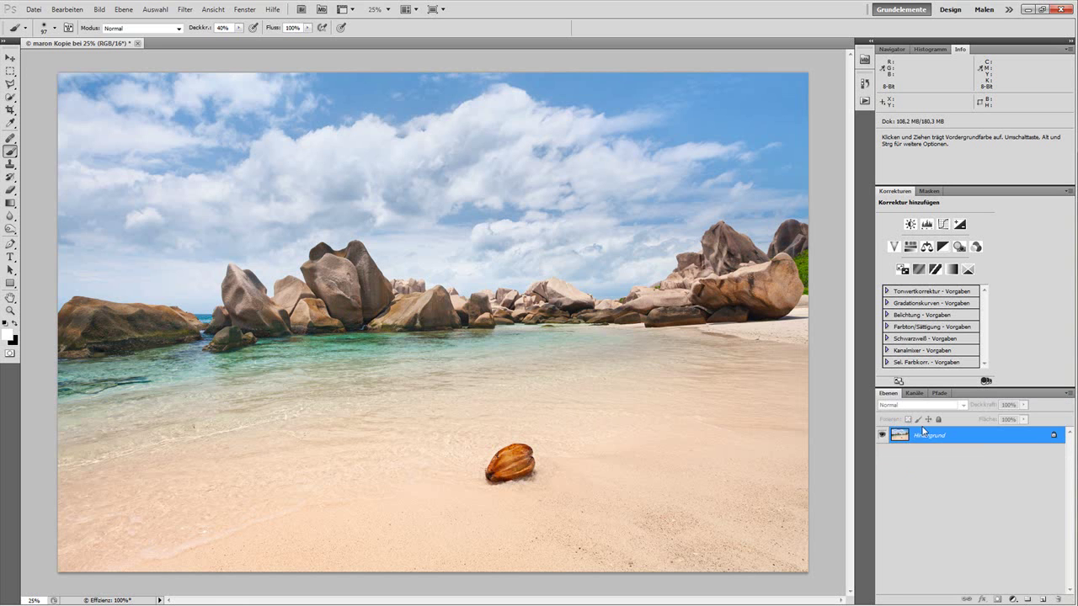
pyautogui.moveTo(931, 439); pyautogui.dragTo(1042, 597)
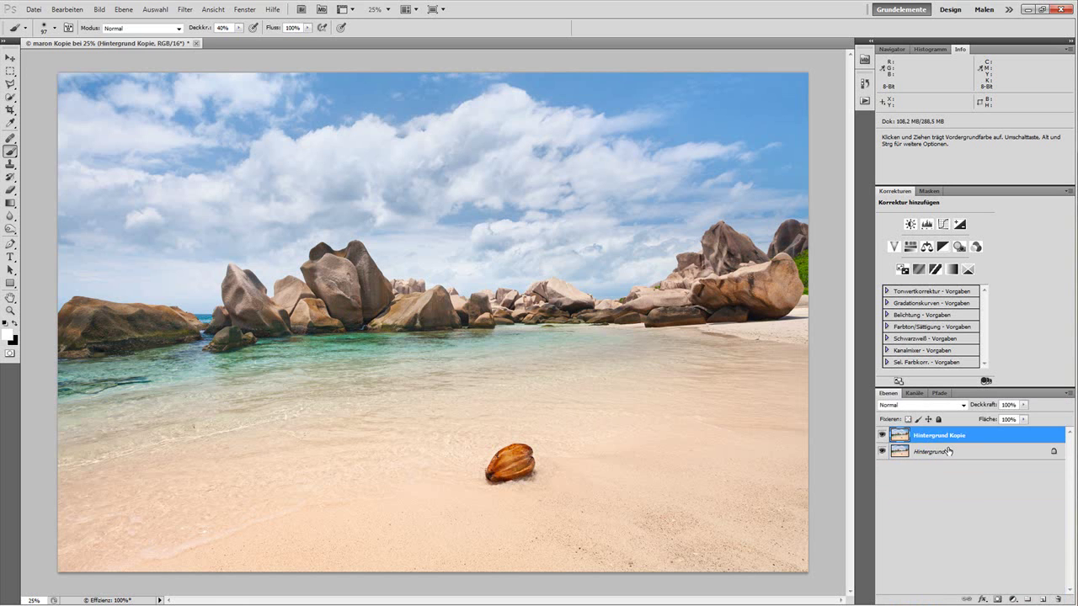
# Convert the image to Lab-Farbe mode, choosing Nicht reduzieren to keep layers
pyautogui.click(100, 10)
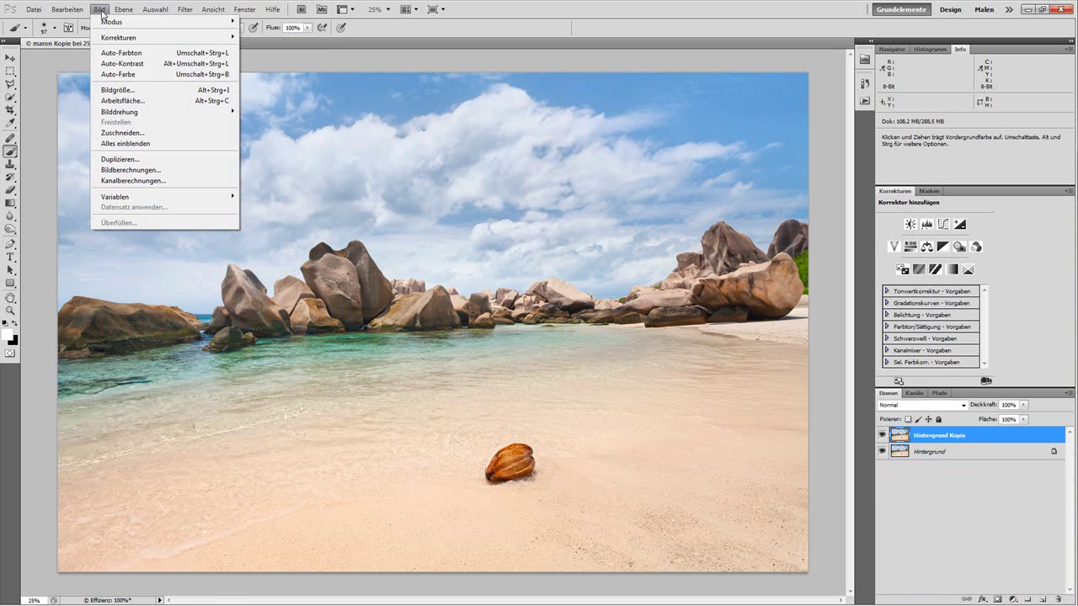
pyautogui.moveTo(107, 26)
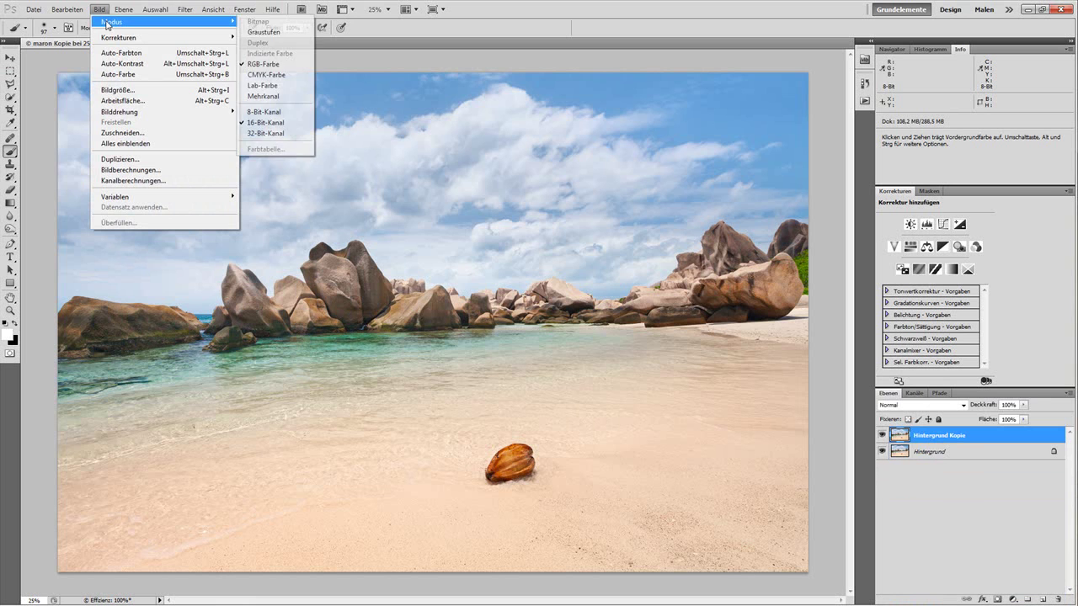
pyautogui.click(257, 85)
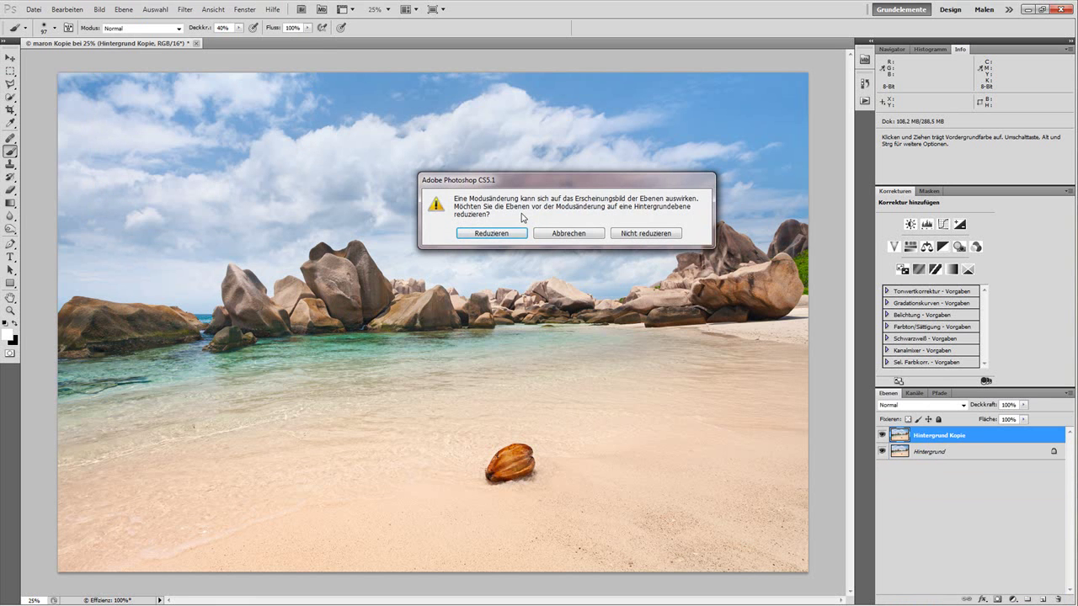
pyautogui.click(646, 234)
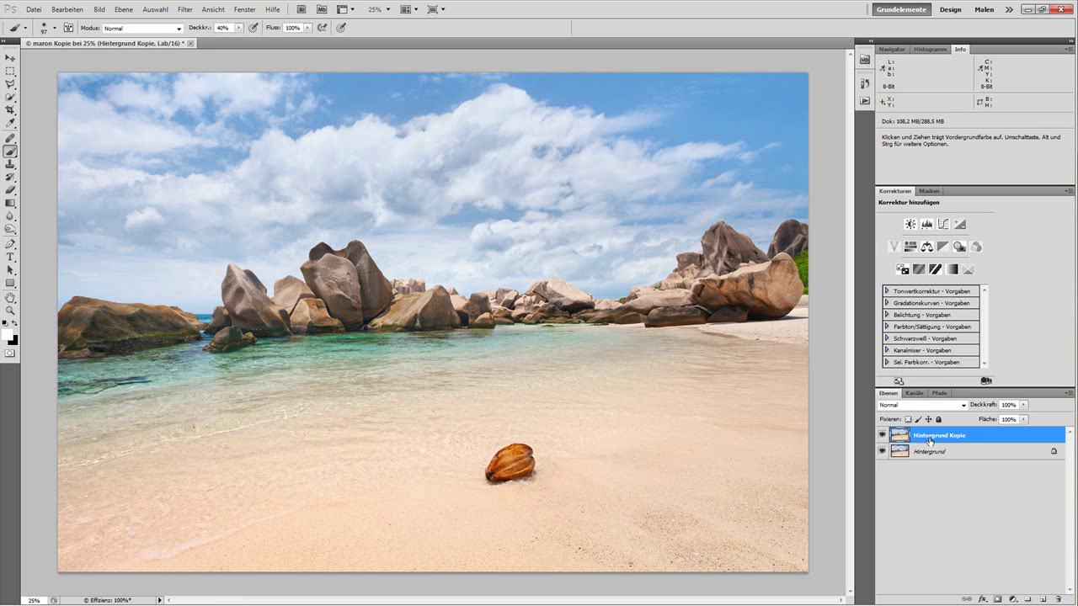
# Rename the Hintergrund Kopie layer to 'sharpen' and isolate the Helligkeit channel
pyautogui.doubleClick(932, 435)
pyautogui.write('sharpen')
pyautogui.press('Return')
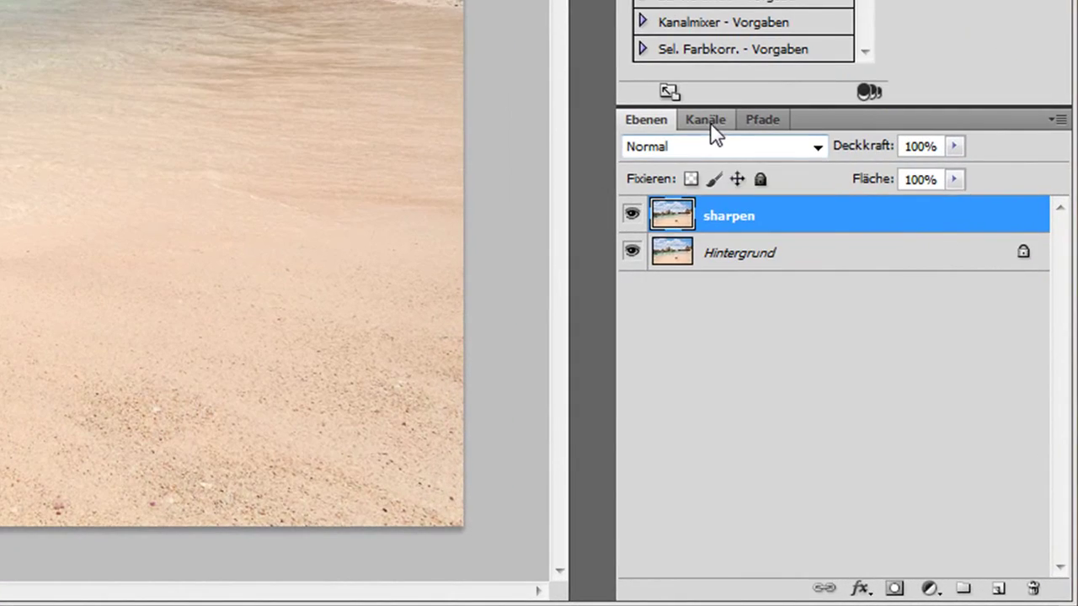
pyautogui.click(915, 394)
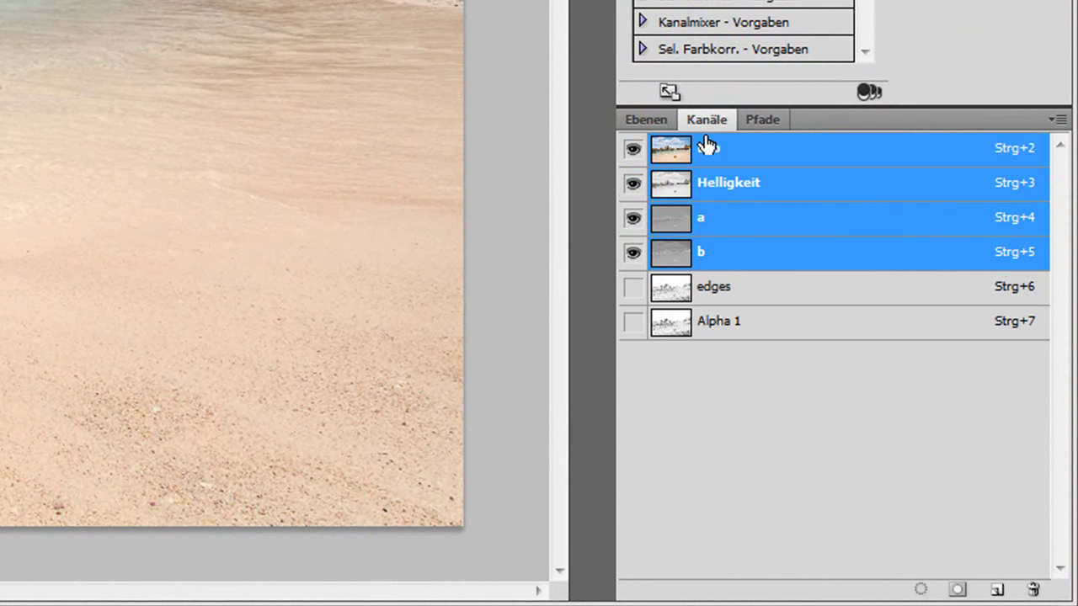
pyautogui.click(688, 187)
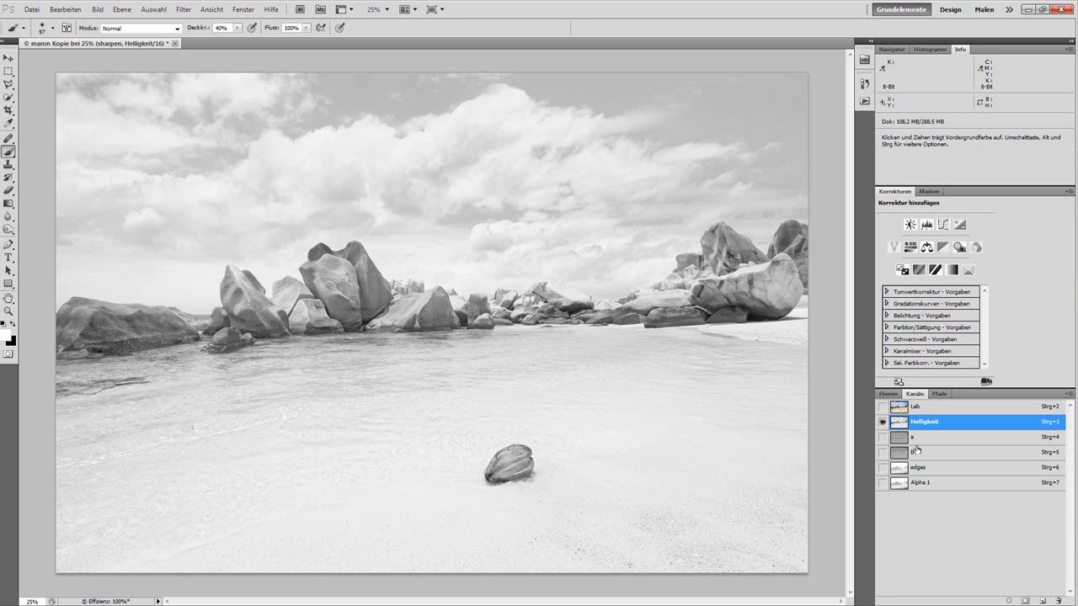
# Apply Unscharf maskieren to Helligkeit: Stärke 167%, Radius 1.2 px, Schwellenwert 4
pyautogui.click(184, 9)
pyautogui.moveTo(253, 144)
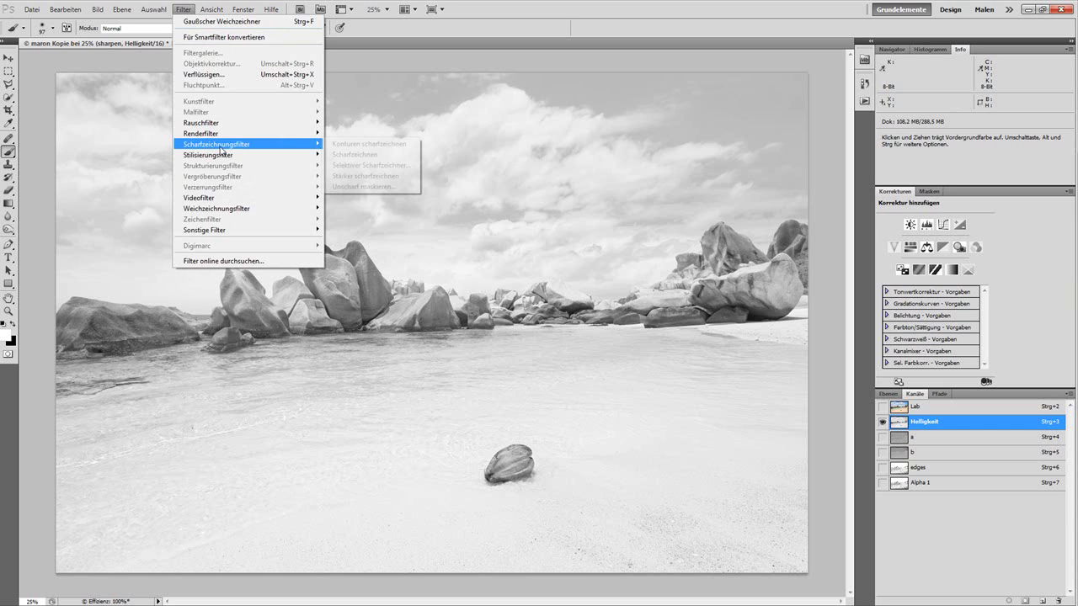
pyautogui.click(362, 186)
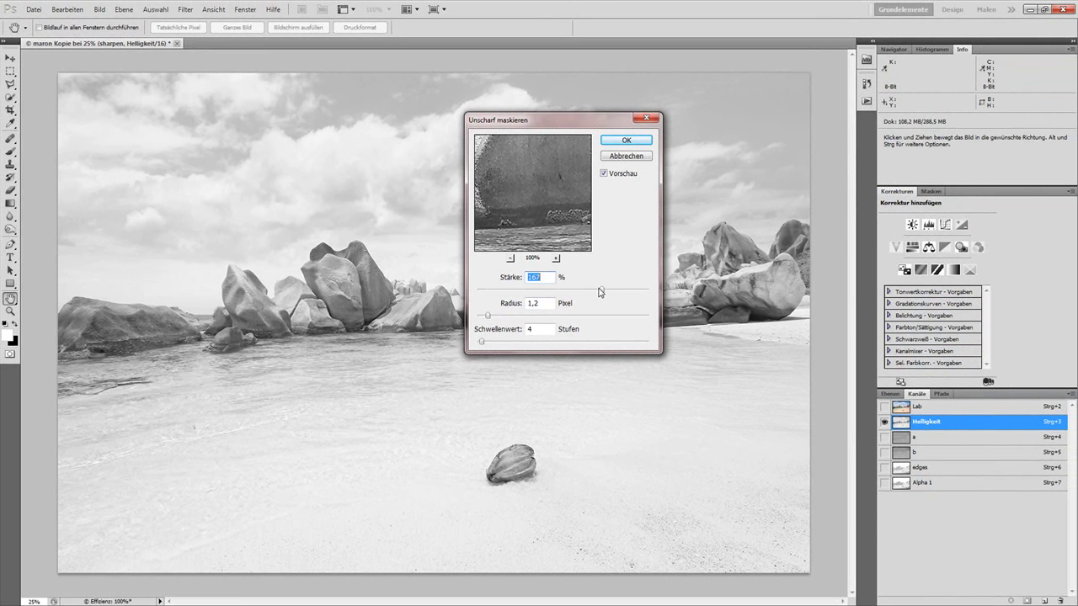
pyautogui.click(395, 268)
pyautogui.moveTo(546, 189); pyautogui.dragTo(535, 160)
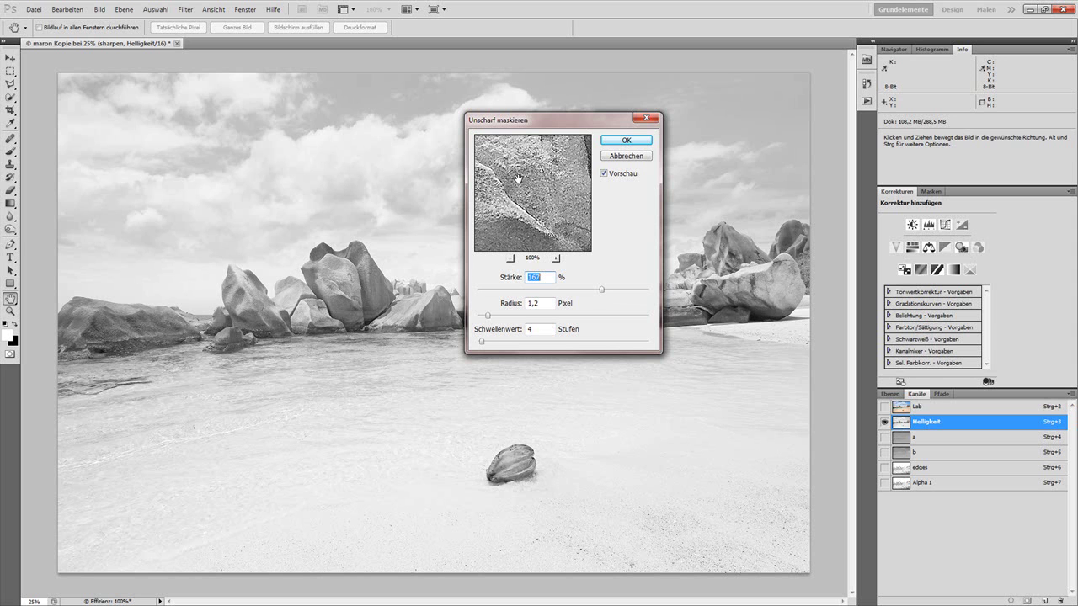
pyautogui.click(513, 480)
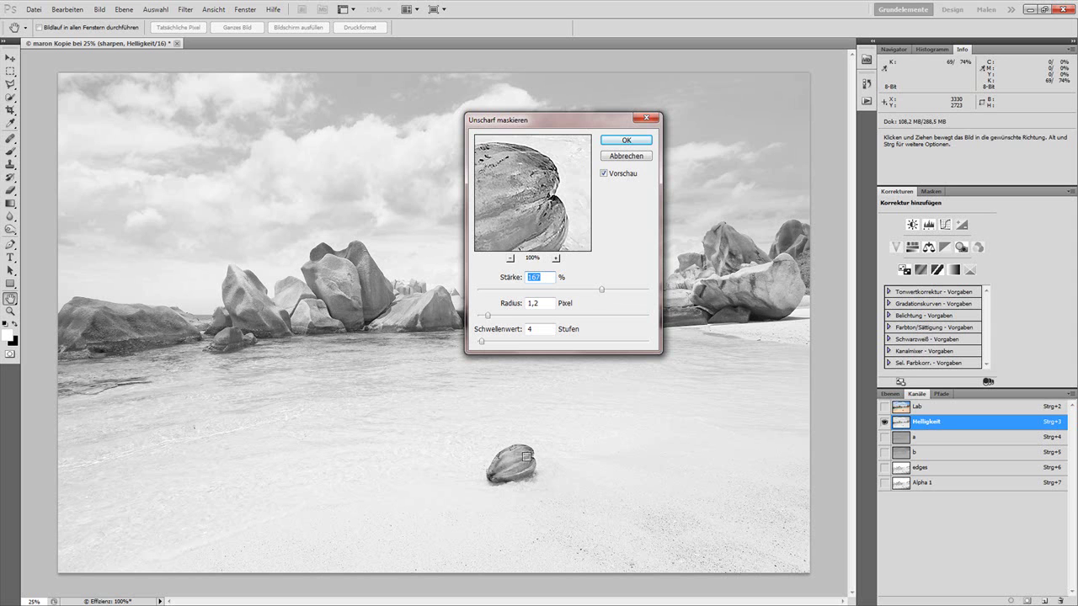
pyautogui.click(627, 141)
# Show the Lab composite with the layers list and zoom to 100% on the coconut
pyautogui.press('b')
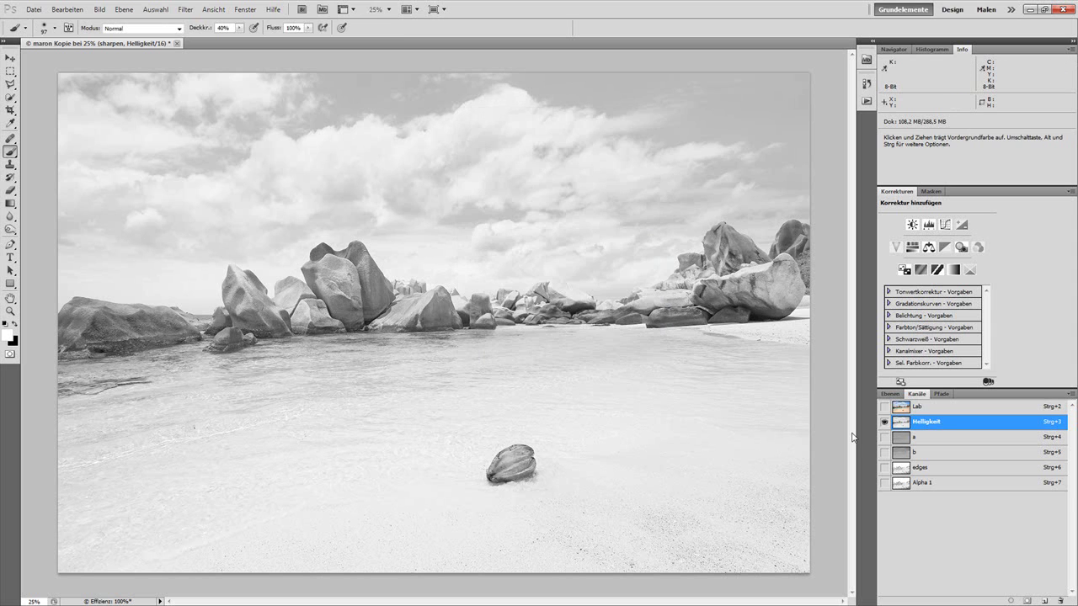
pyautogui.click(902, 413)
pyautogui.click(890, 394)
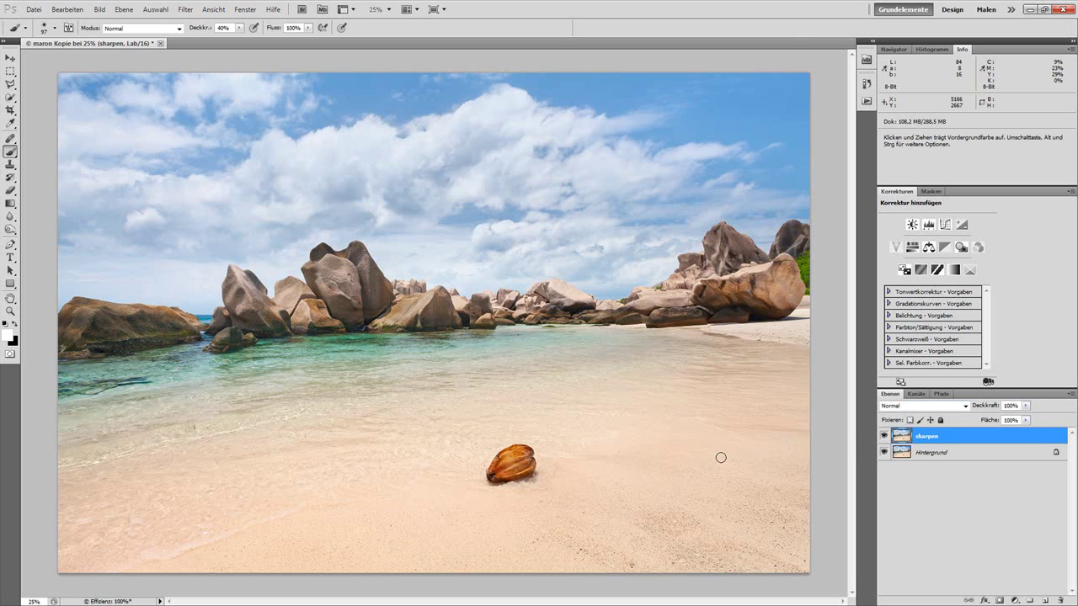
pyautogui.keyDown('ctrl'); pyautogui.click(565, 514); pyautogui.keyUp('ctrl')
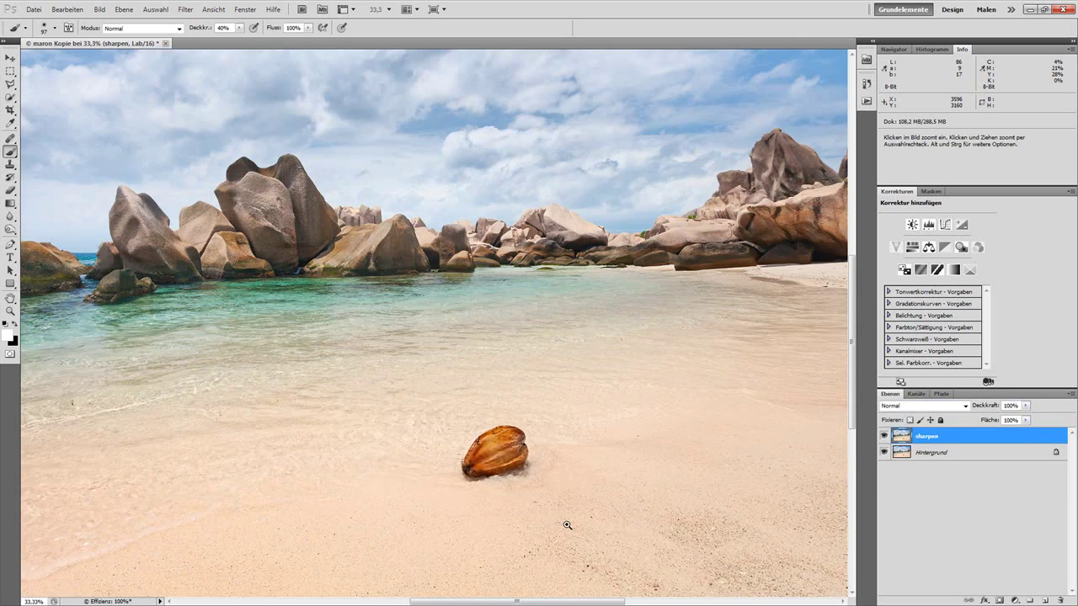
pyautogui.keyDown('ctrl'); pyautogui.click(567, 524); pyautogui.keyUp('ctrl')
pyautogui.keyDown('ctrl'); pyautogui.click(563, 531); pyautogui.keyUp('ctrl')
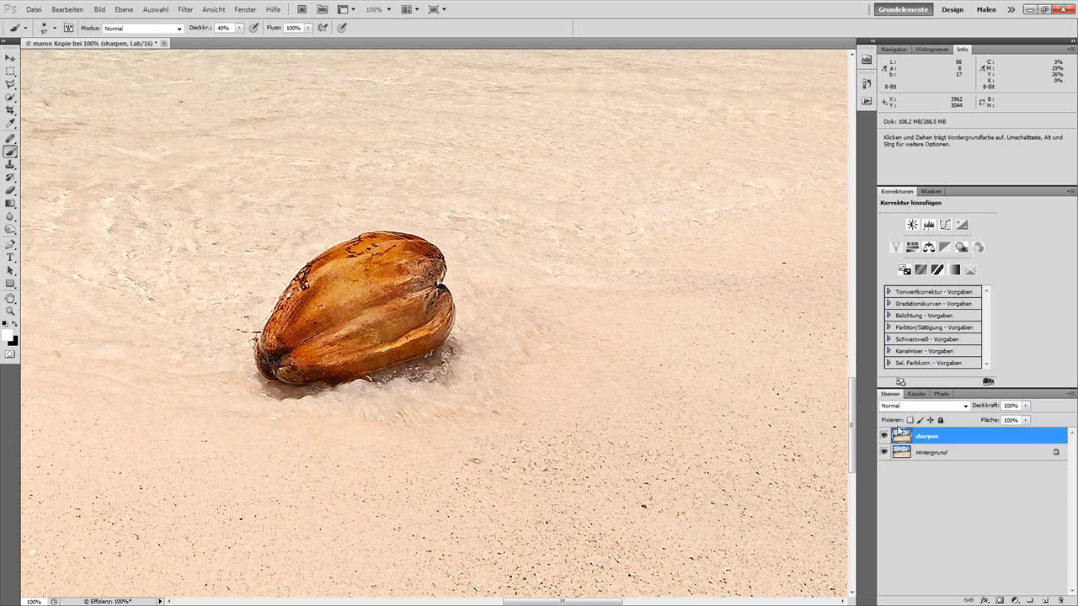
# Compare the coconut with the sharpen layer hidden and shown, then zoom out to 25%
pyautogui.click(884, 437)
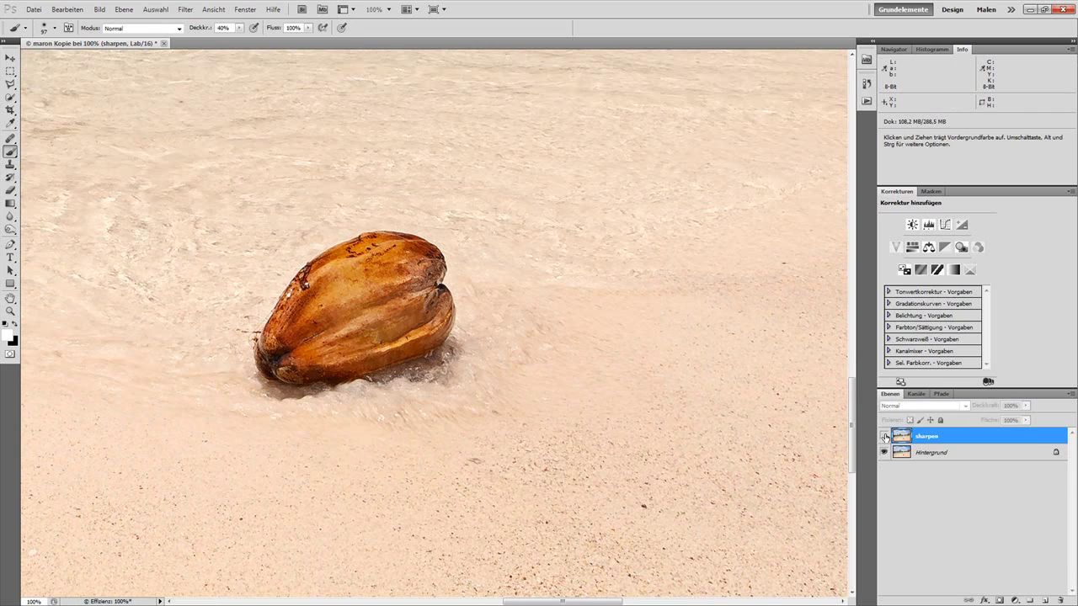
pyautogui.click(884, 437)
pyautogui.press('space')
pyautogui.moveTo(629, 496); pyautogui.dragTo(544, 394)
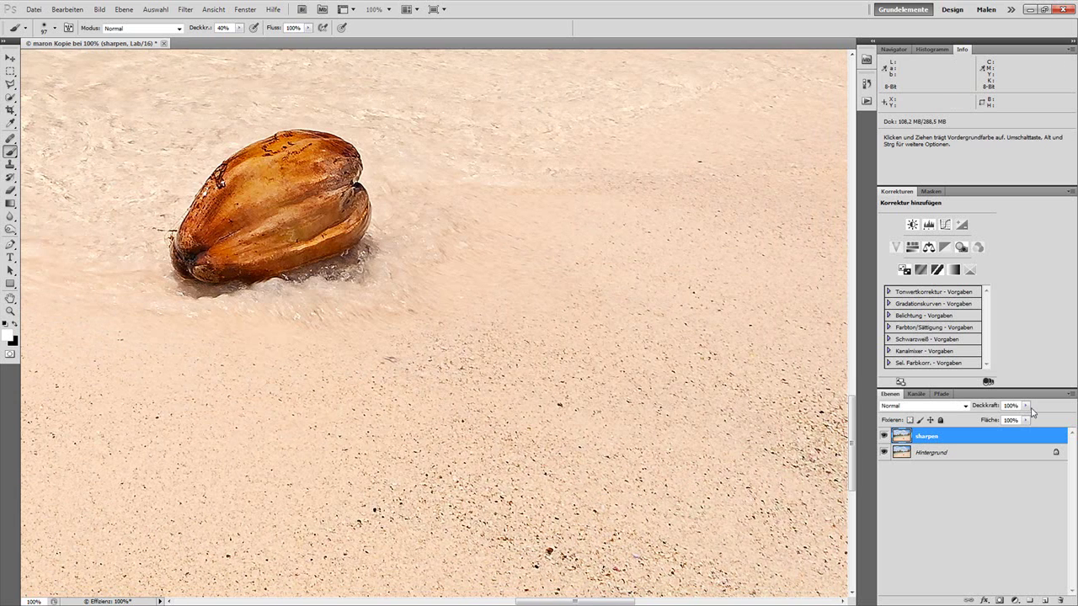
pyautogui.click(885, 436)
pyautogui.keyDown('ctrl'); pyautogui.keyDown('alt'); pyautogui.click(484, 341); pyautogui.keyUp('alt'); pyautogui.keyUp('ctrl')
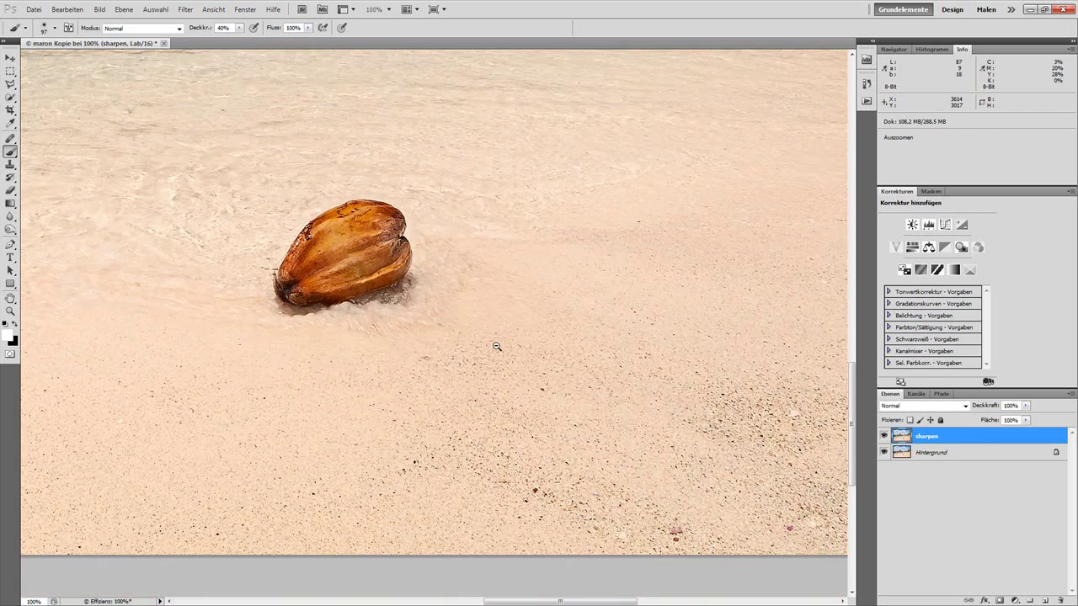
pyautogui.keyDown('ctrl'); pyautogui.keyDown('alt'); pyautogui.click(497, 346); pyautogui.keyUp('alt'); pyautogui.keyUp('ctrl')
pyautogui.keyDown('ctrl'); pyautogui.keyDown('alt'); pyautogui.click(497, 346); pyautogui.keyUp('alt'); pyautogui.keyUp('ctrl')
pyautogui.keyDown('ctrl'); pyautogui.keyDown('alt'); pyautogui.click(497, 346); pyautogui.keyUp('alt'); pyautogui.keyUp('ctrl')
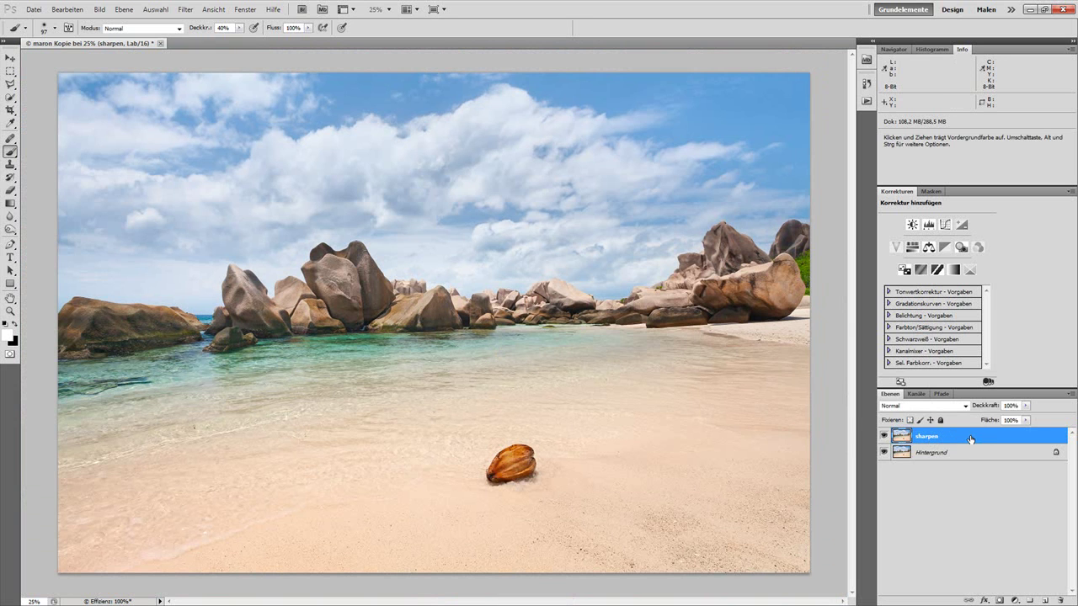
# Duplicate both the sharpen layer and the Hintergrund layer
pyautogui.moveTo(971, 438); pyautogui.dragTo(1044, 600)
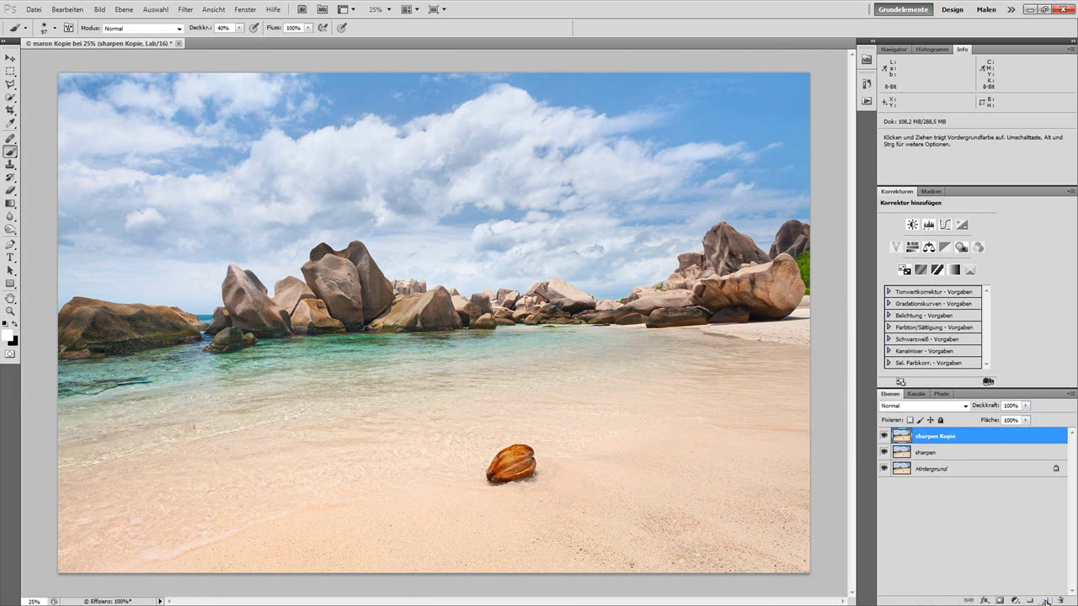
pyautogui.click(963, 472)
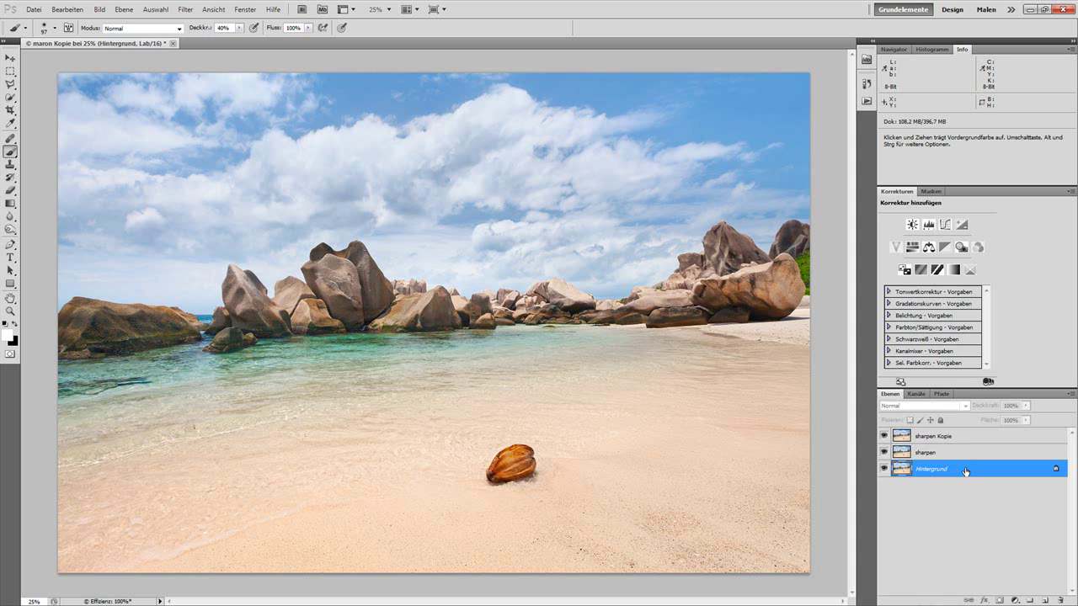
pyautogui.moveTo(965, 472); pyautogui.dragTo(1045, 599)
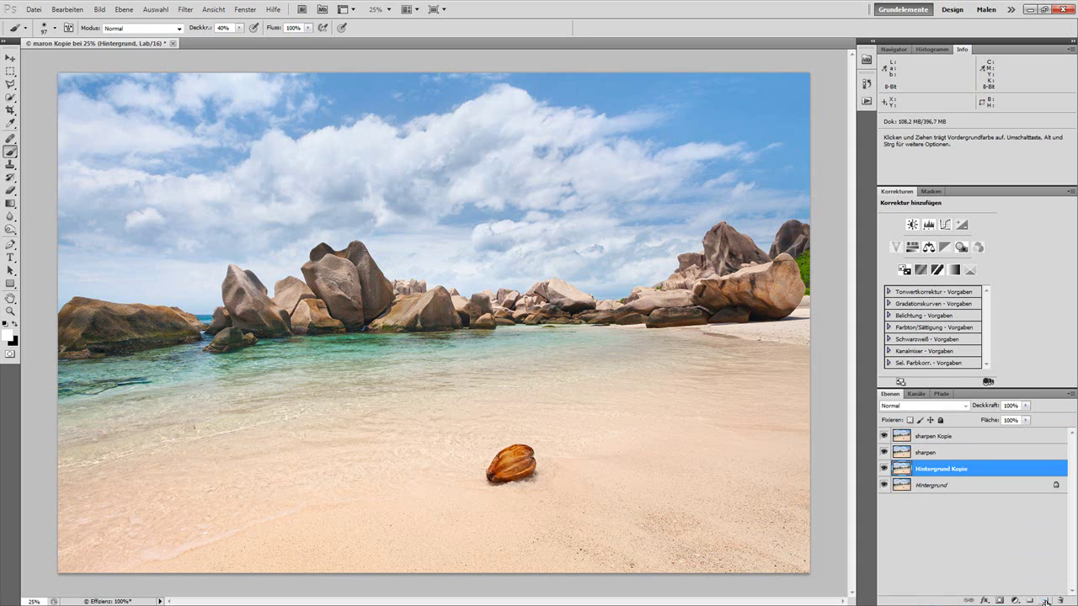
# Rename the sharpen copy layer to 'highlights', leaving its blend mode Normal
pyautogui.click(931, 438)
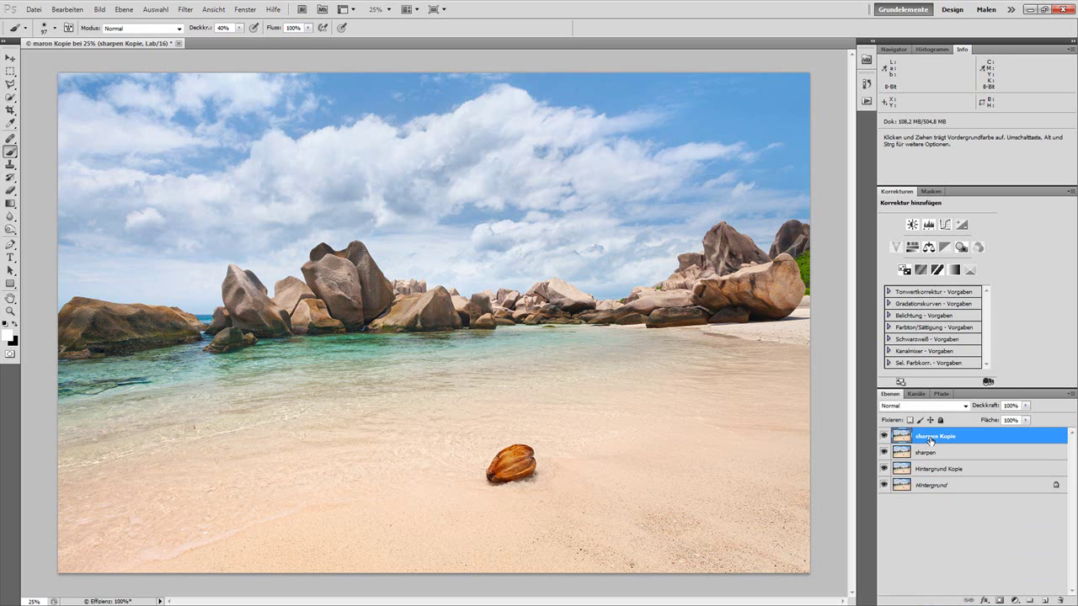
pyautogui.doubleClick(931, 438)
pyautogui.write('highlights')
pyautogui.press('Return')
pyautogui.click(965, 409)
pyautogui.press('Escape')
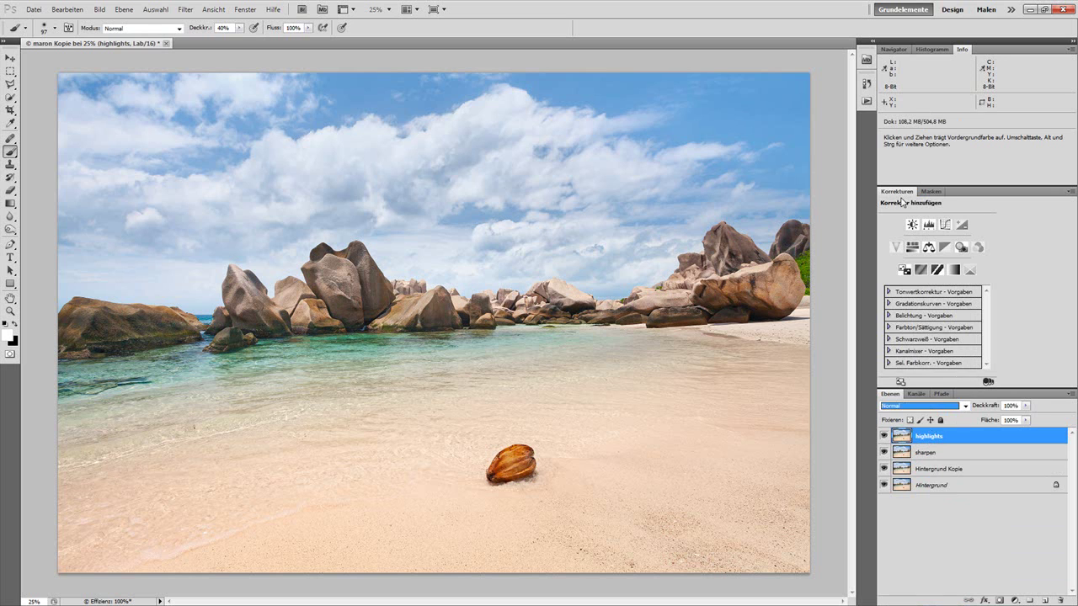
# Convert the image to Adobe RGB (1998) with relative colorimetric intent, unflattened
pyautogui.click(930, 454)
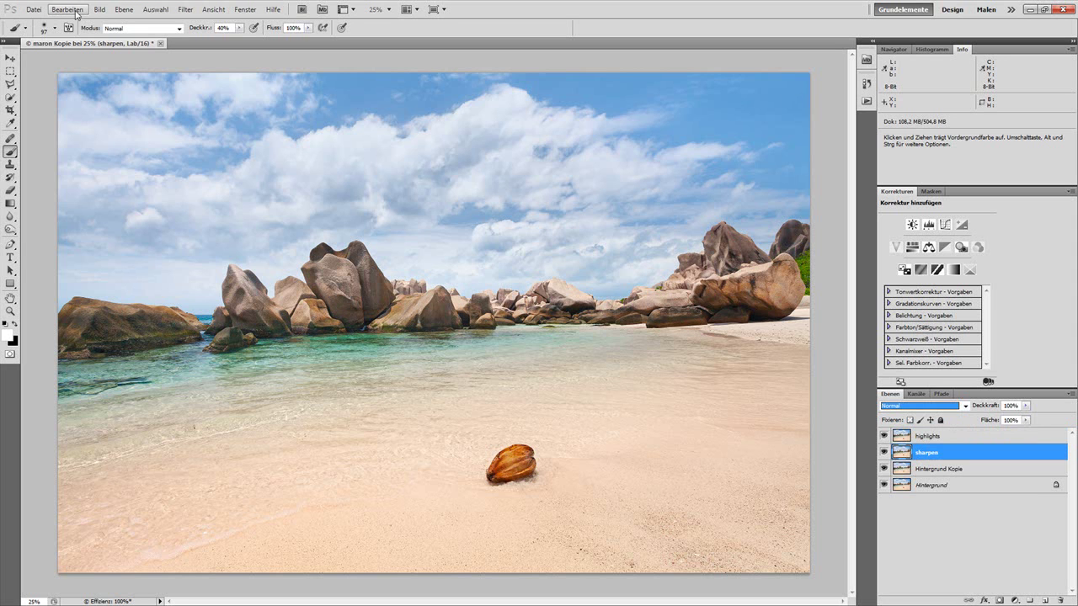
pyautogui.click(100, 10)
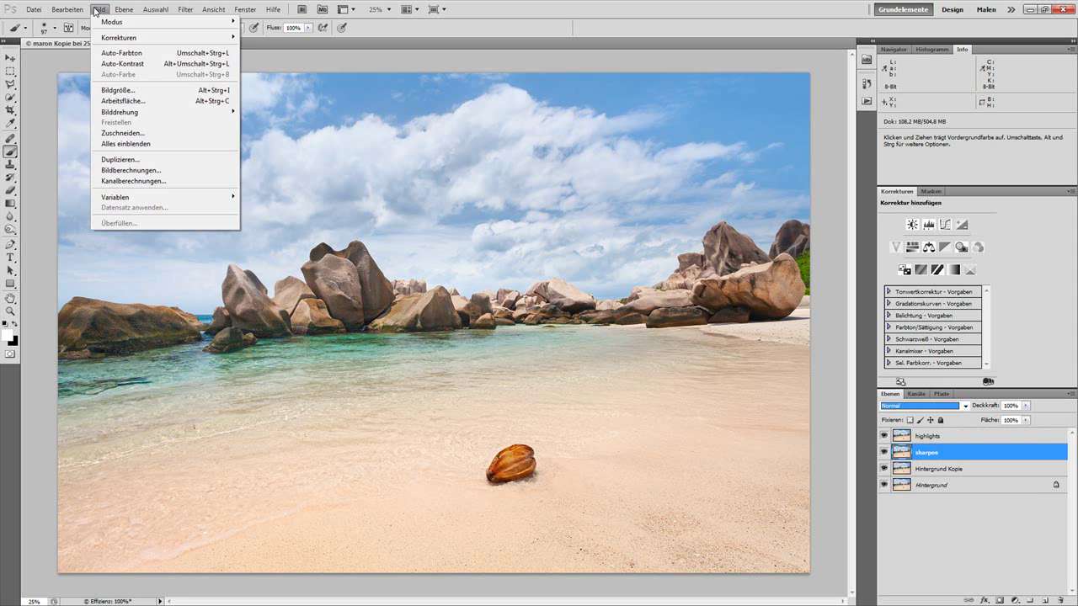
pyautogui.click(102, 11)
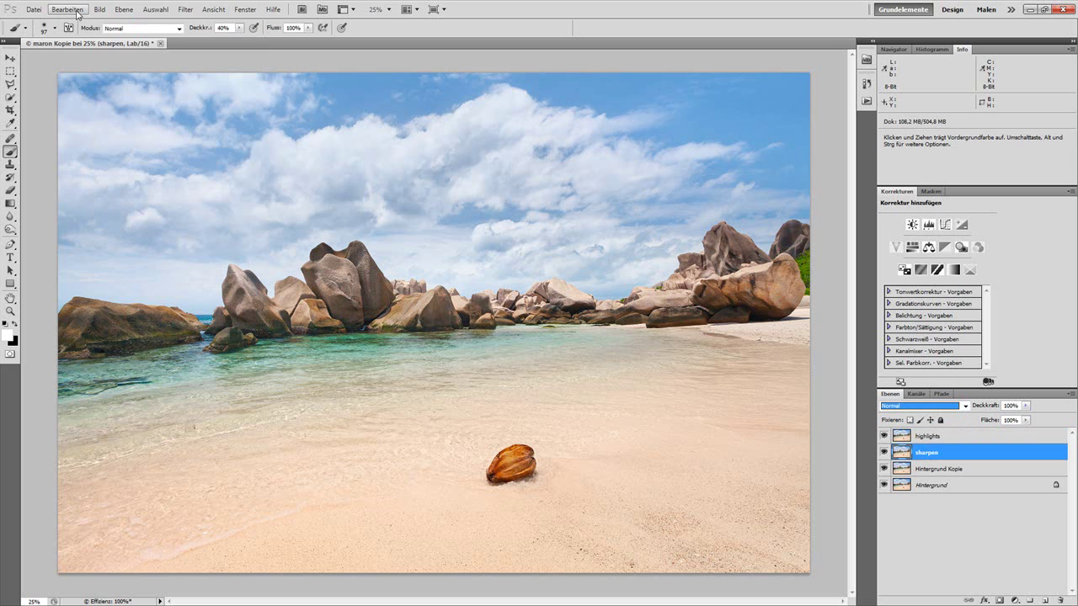
pyautogui.click(78, 14)
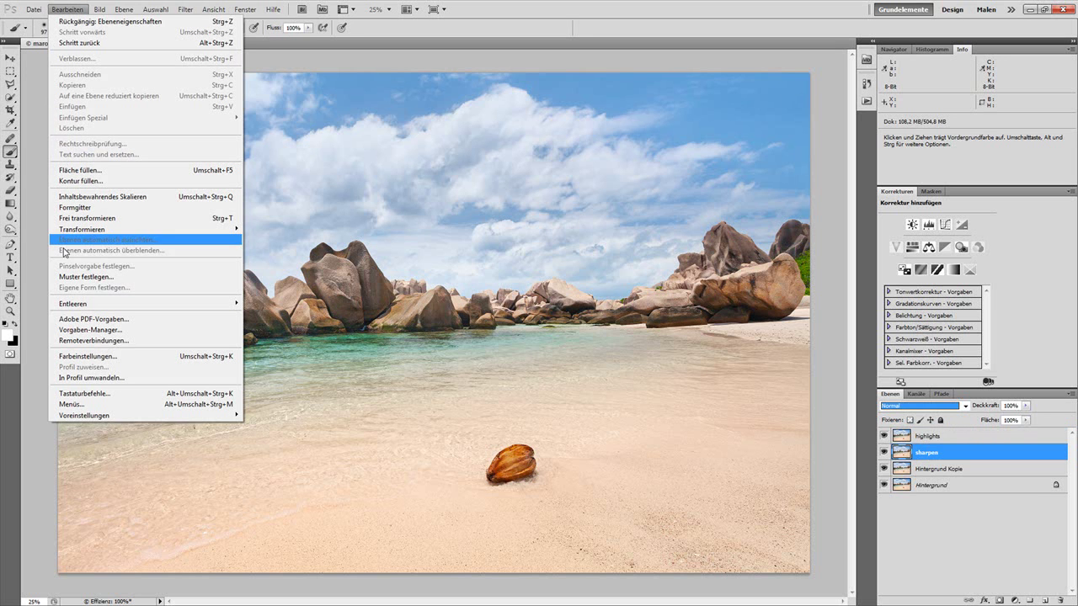
pyautogui.click(76, 381)
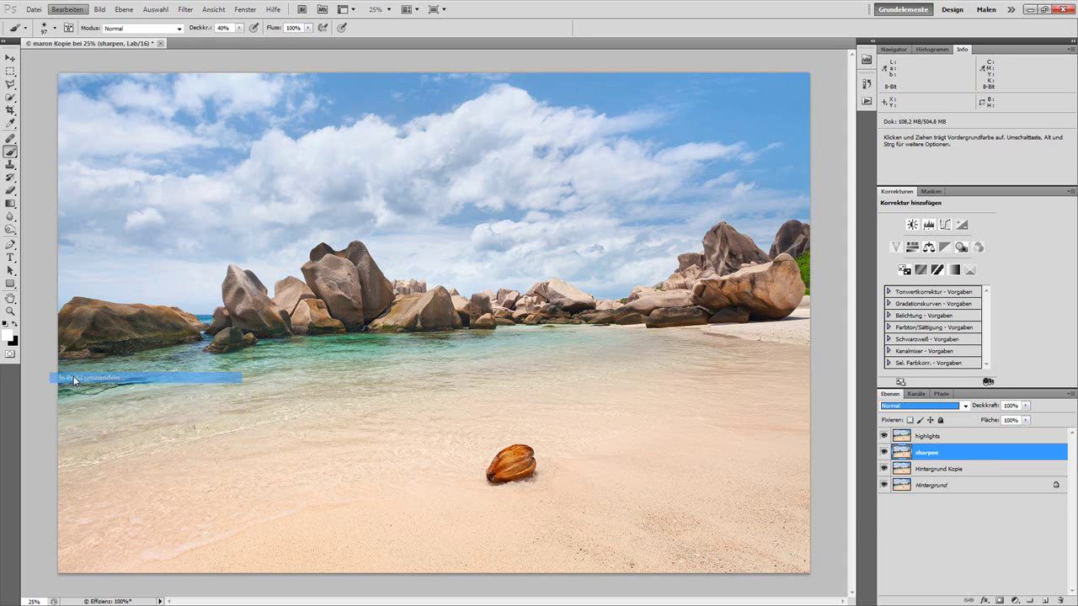
pyautogui.moveTo(797, 355); pyautogui.dragTo(563, 192)
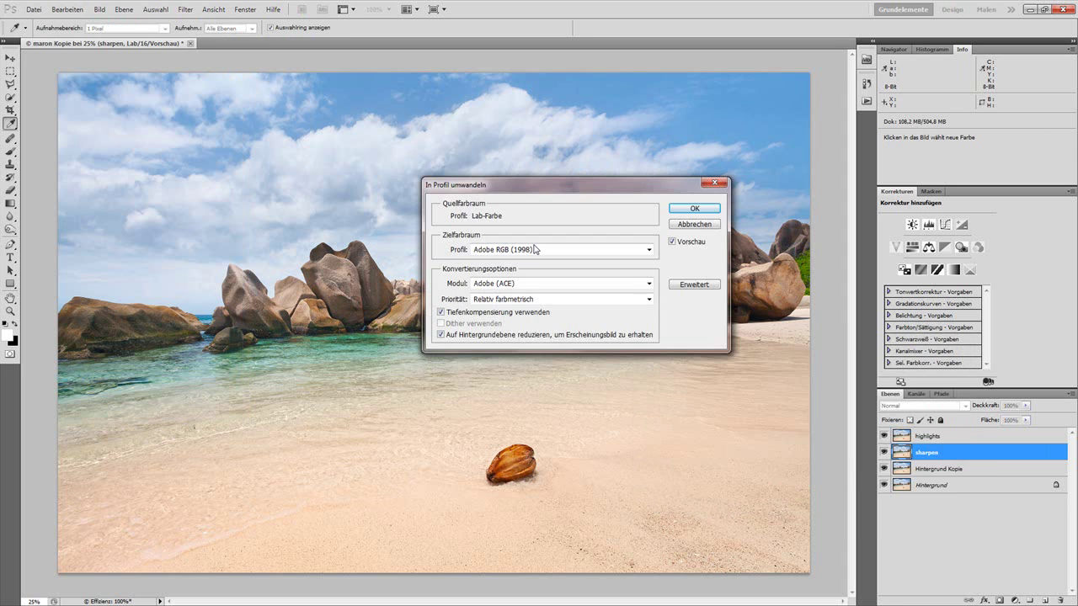
pyautogui.click(650, 301)
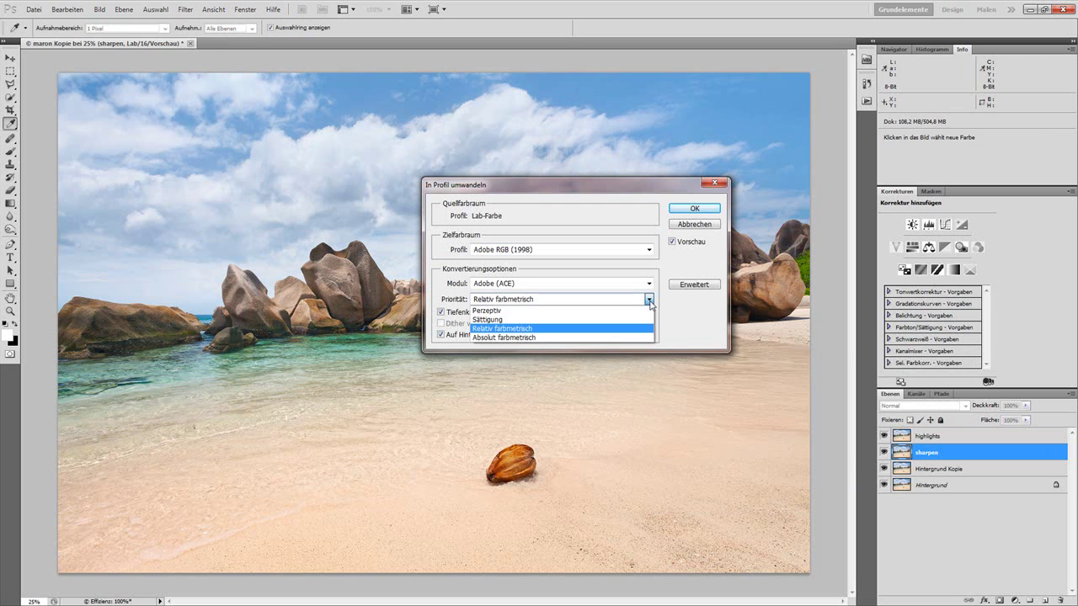
pyautogui.click(650, 302)
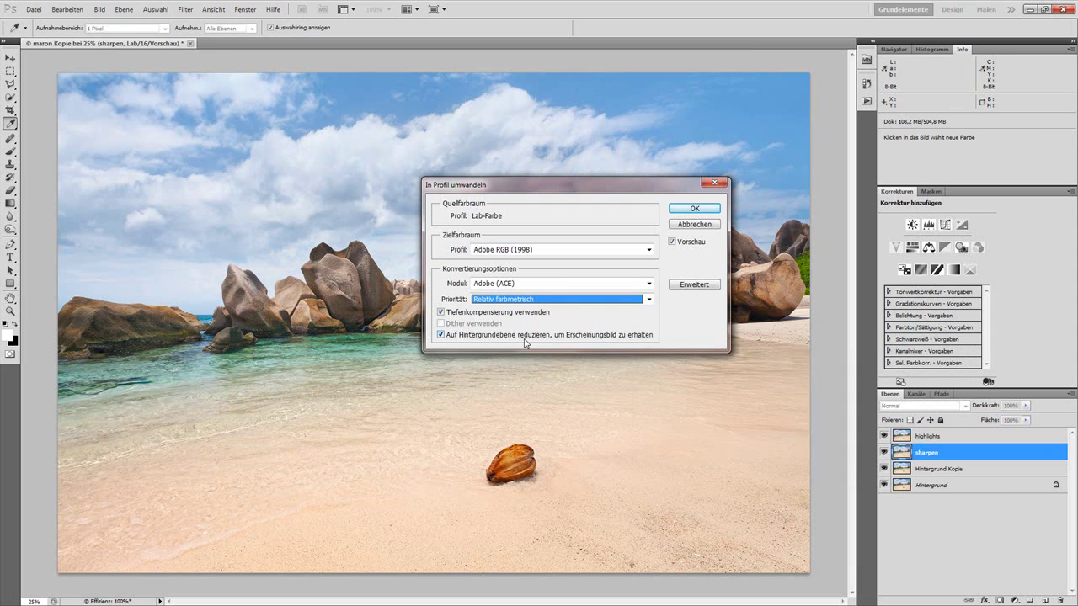
pyautogui.click(442, 335)
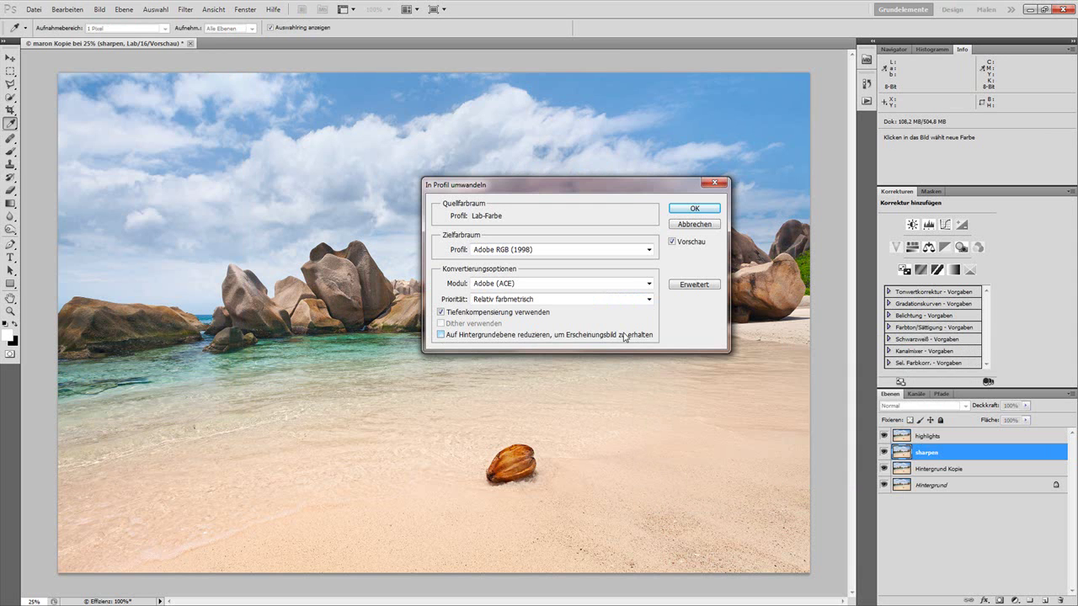
pyautogui.click(693, 209)
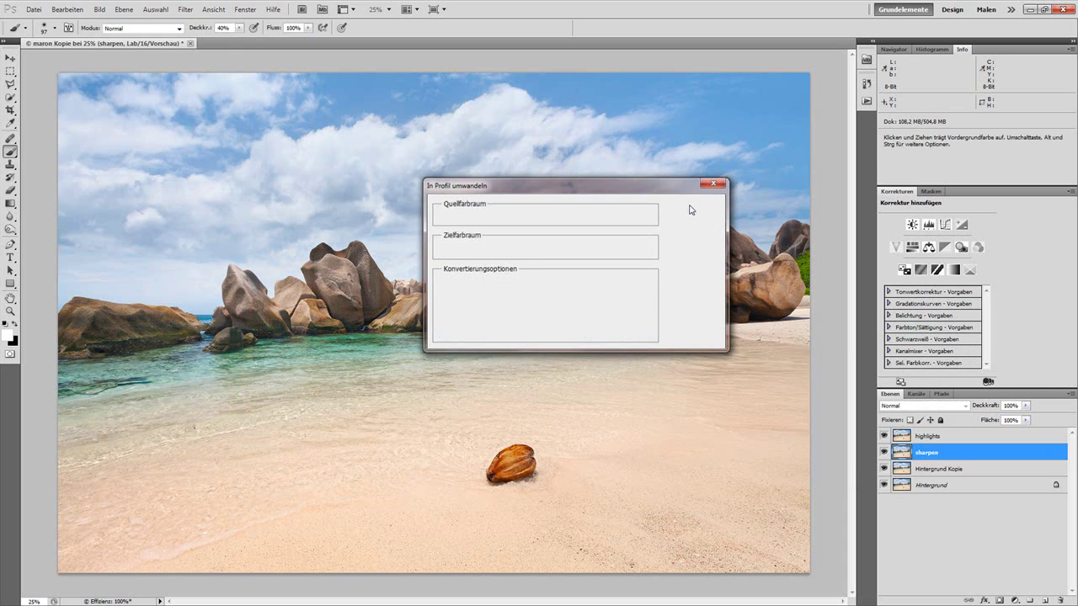
# Zoom in on the coconut and set the highlights layer to Aufhellen blending
pyautogui.press('b')
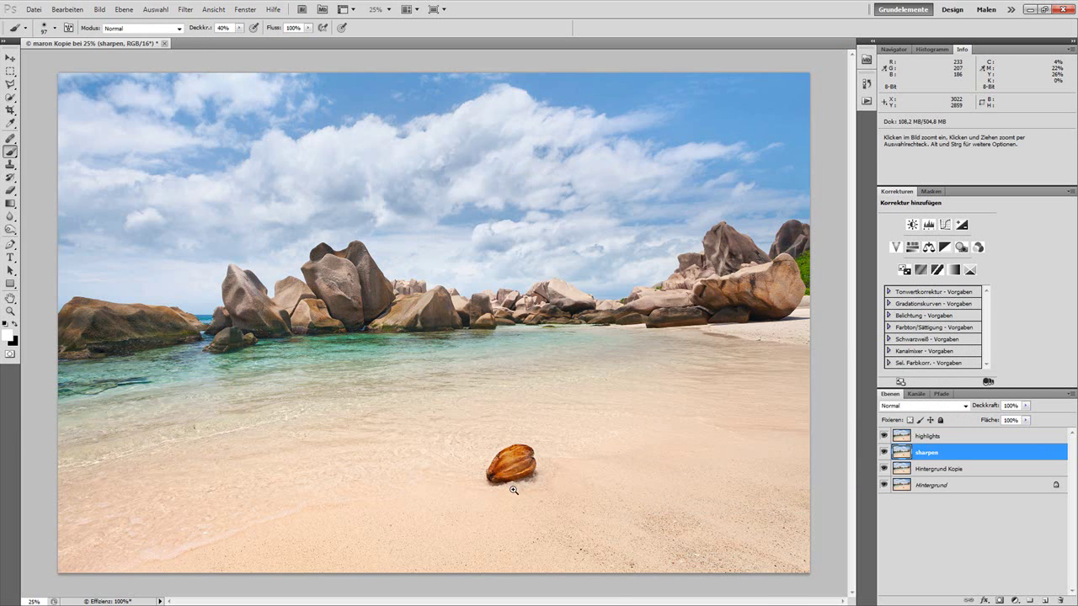
pyautogui.keyDown('ctrl'); pyautogui.click(505, 465); pyautogui.keyUp('ctrl')
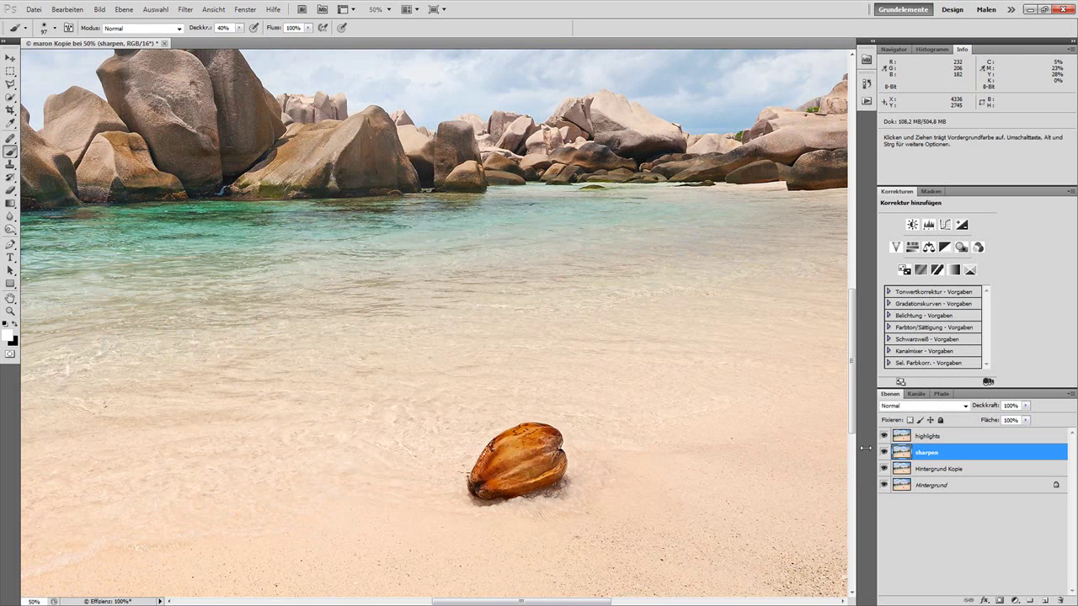
pyautogui.click(884, 437)
pyautogui.click(936, 435)
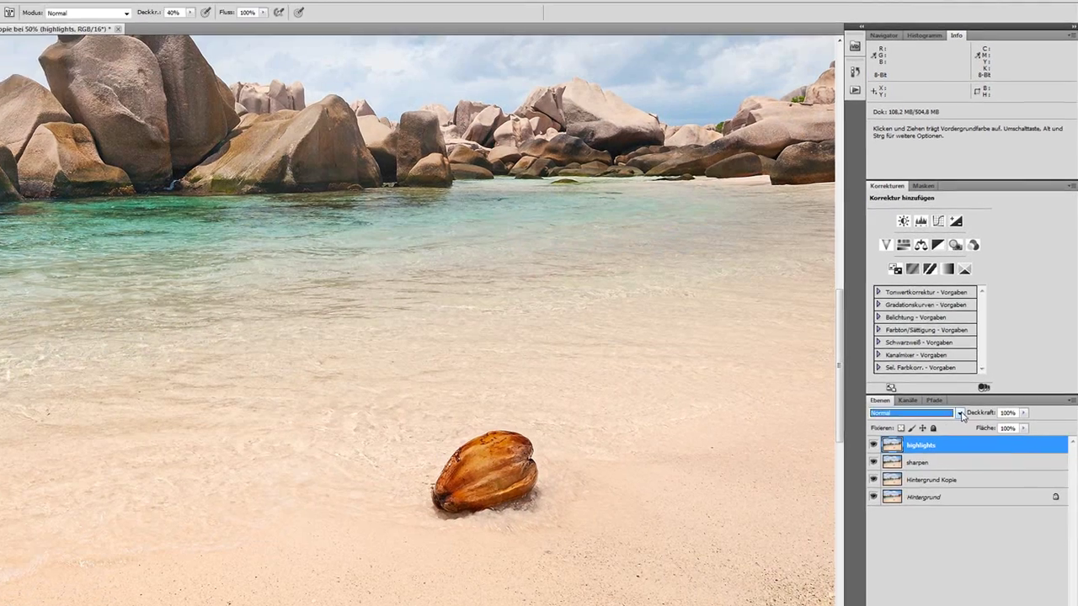
pyautogui.click(965, 407)
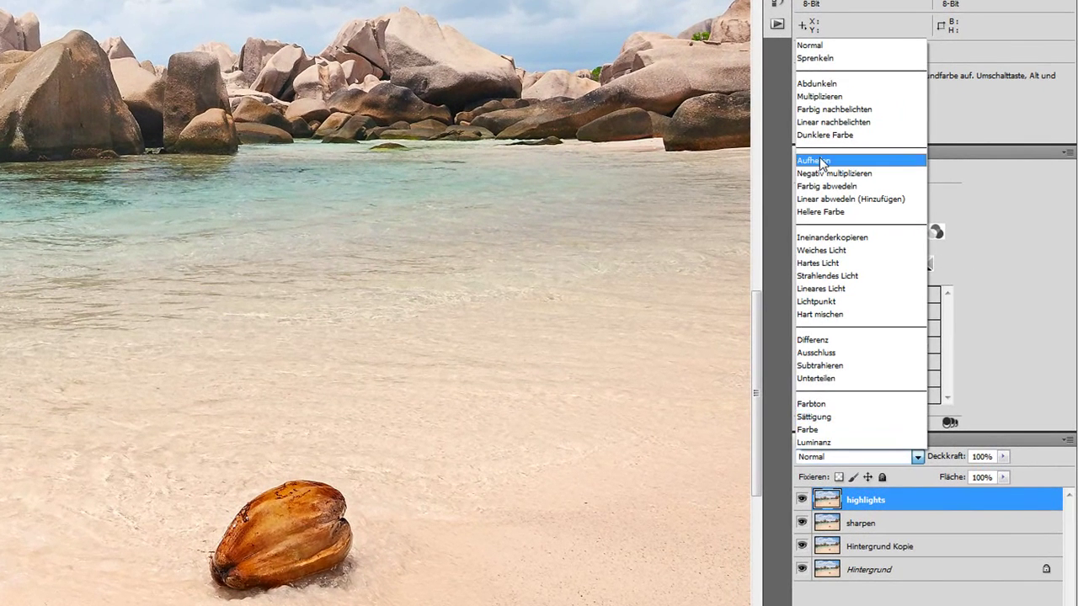
pyautogui.click(832, 165)
# Rename the sharpen layer to 'shadows' and set it to Abdunkeln blending
pyautogui.doubleClick(859, 524)
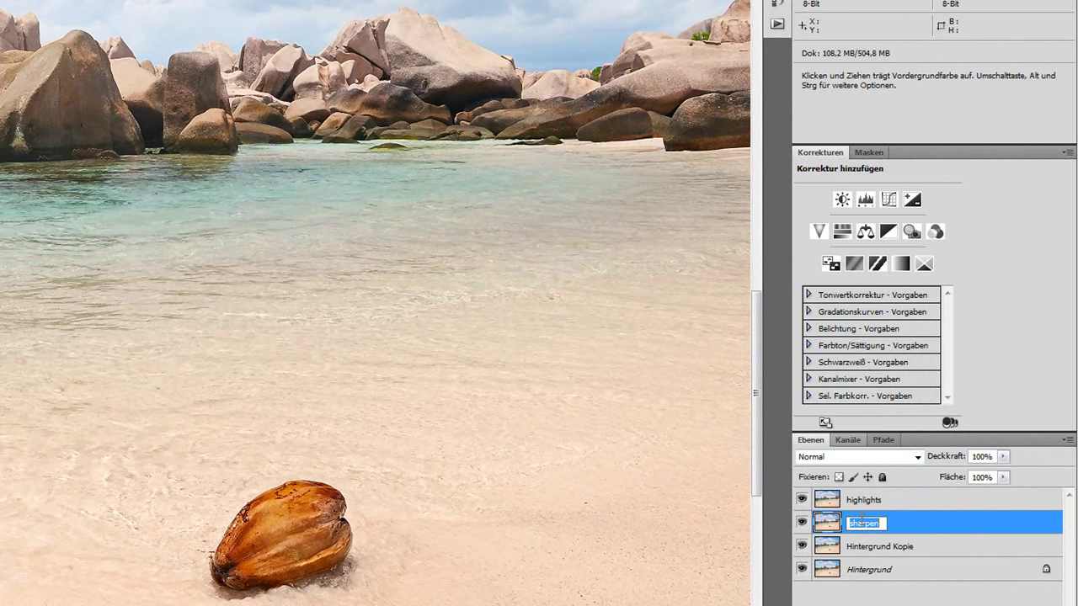
pyautogui.write('shadows')
pyautogui.press('Return')
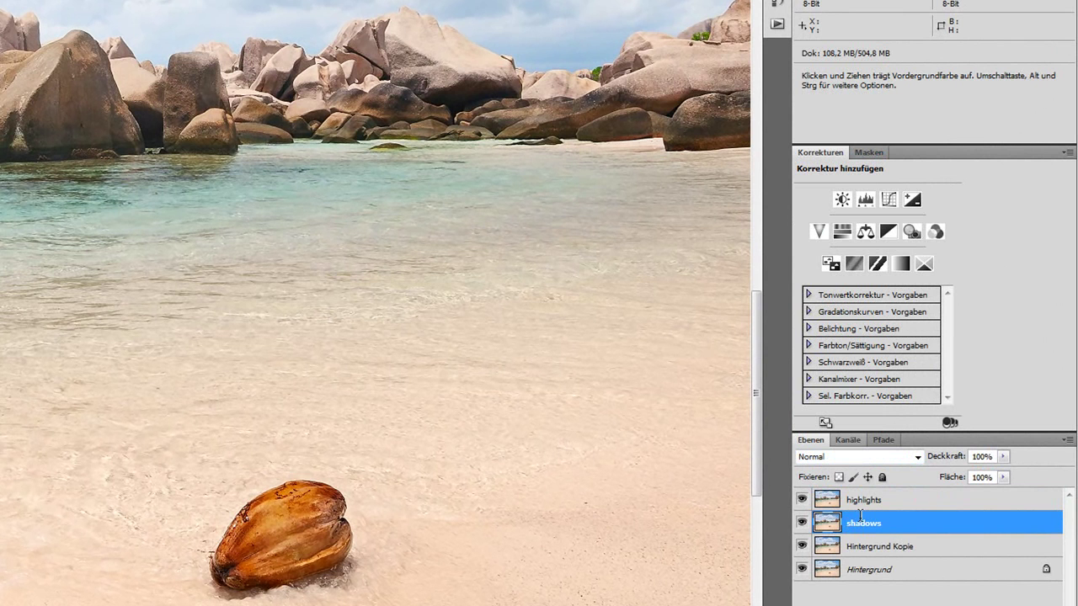
pyautogui.click(916, 457)
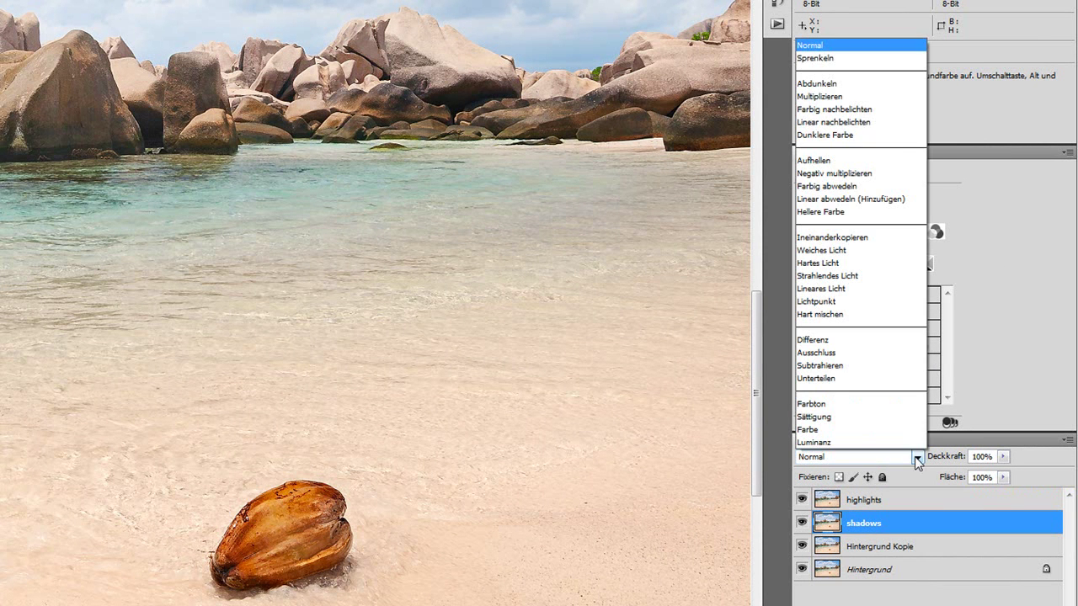
pyautogui.click(821, 83)
# Lower the shadows and highlights layers to 0% opacity, viewing the coconut at 100%
pyautogui.click(1003, 456)
pyautogui.moveTo(1003, 472); pyautogui.dragTo(906, 486)
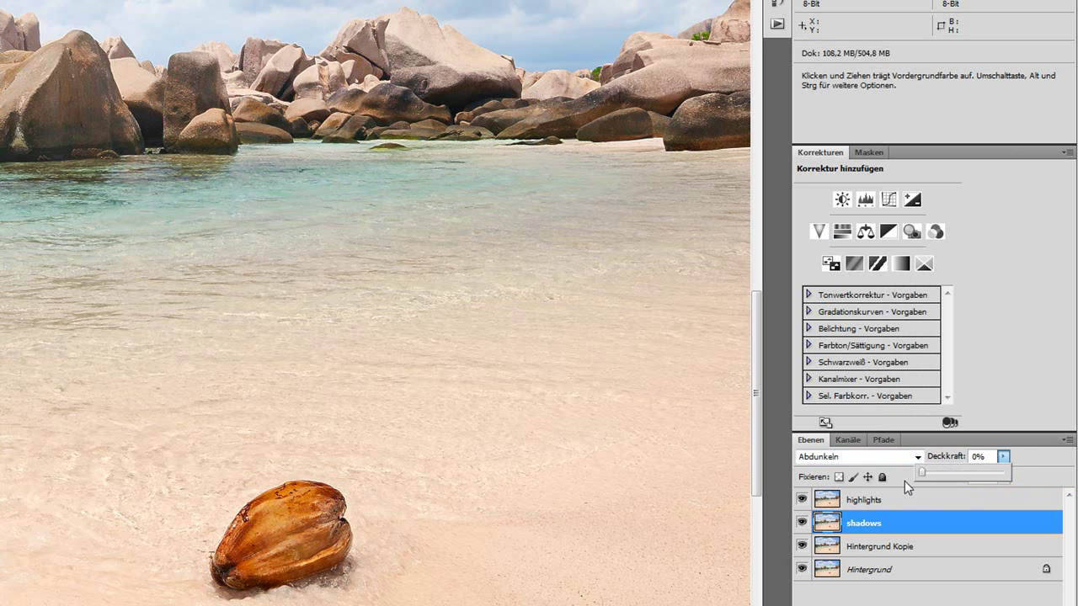
pyautogui.click(876, 500)
pyautogui.click(1003, 456)
pyautogui.moveTo(1002, 469); pyautogui.dragTo(918, 477)
pyautogui.click(604, 560)
pyautogui.click(604, 560)
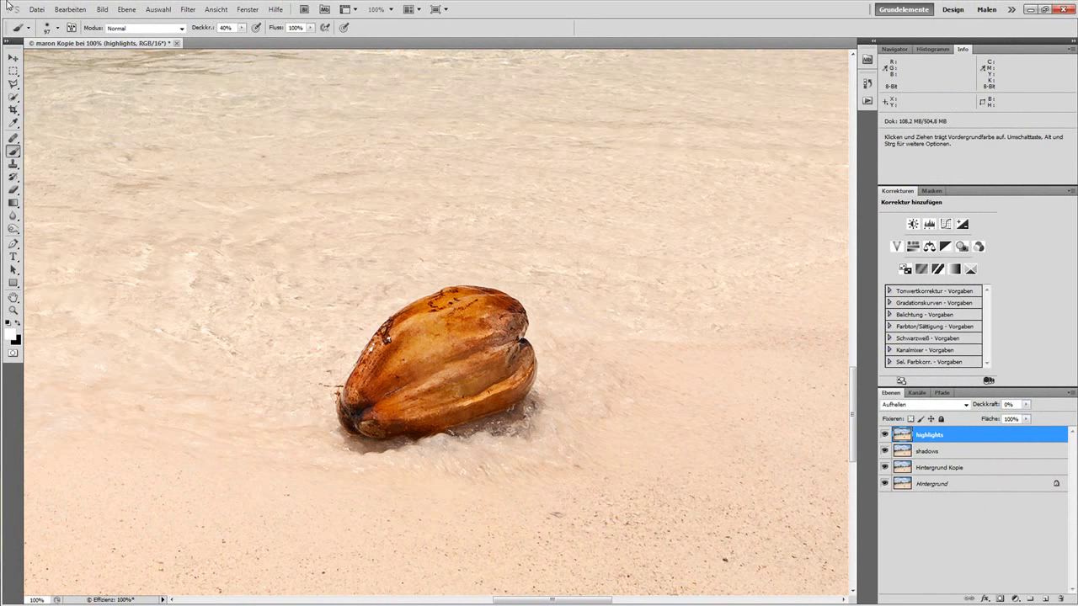
# Undo the last brush stroke and restore the shadows layer's Deckkraft to 100%
pyautogui.click(70, 9)
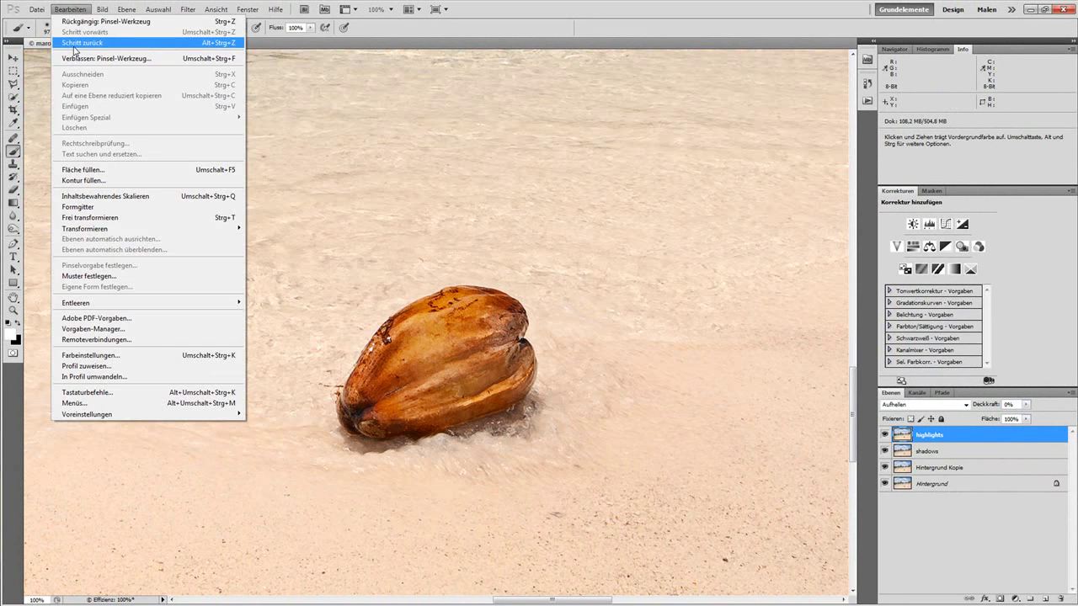
pyautogui.click(82, 42)
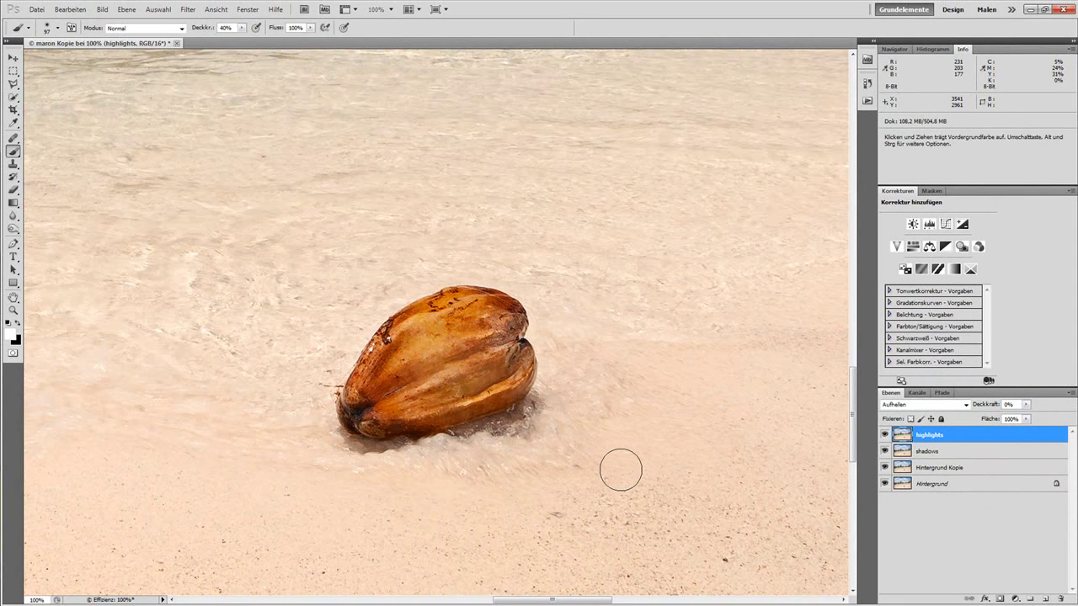
pyautogui.press('v')
pyautogui.press('space')
pyautogui.moveTo(618, 468); pyautogui.dragTo(530, 361)
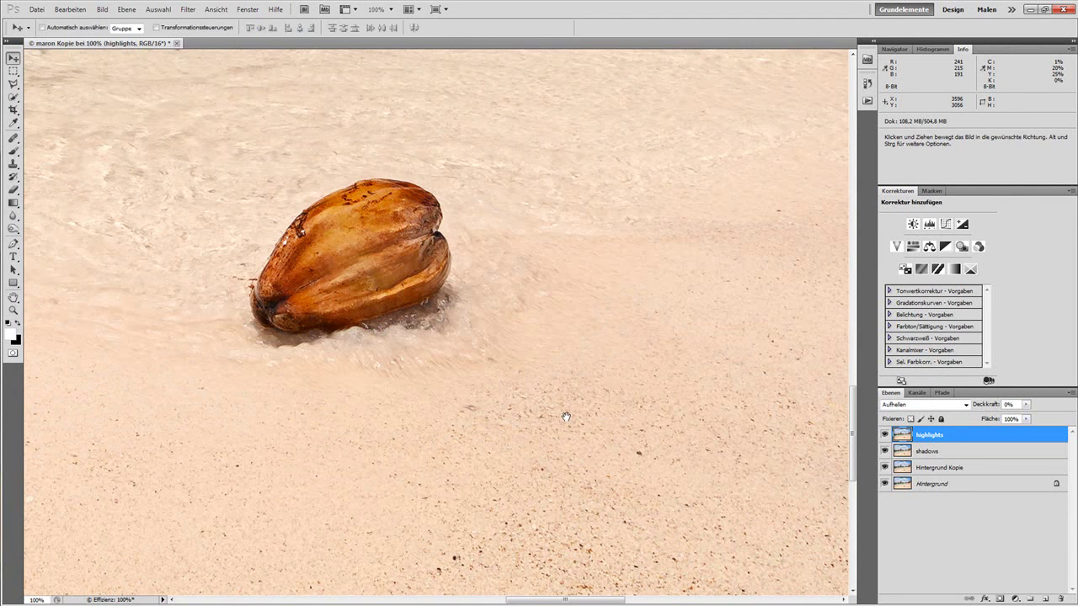
pyautogui.click(963, 451)
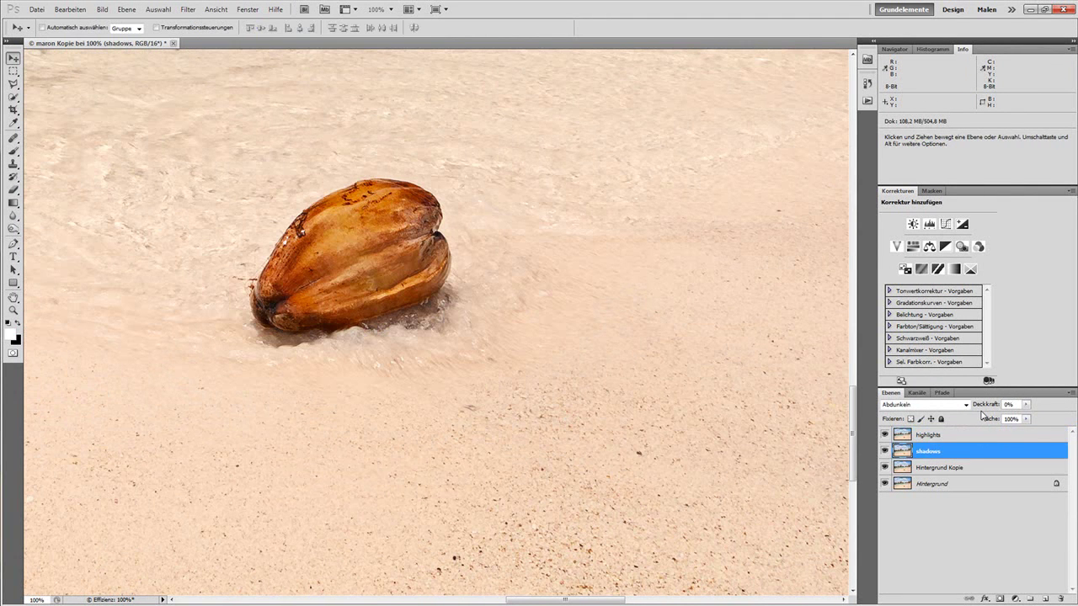
pyautogui.moveTo(1026, 418); pyautogui.dragTo(1076, 415)
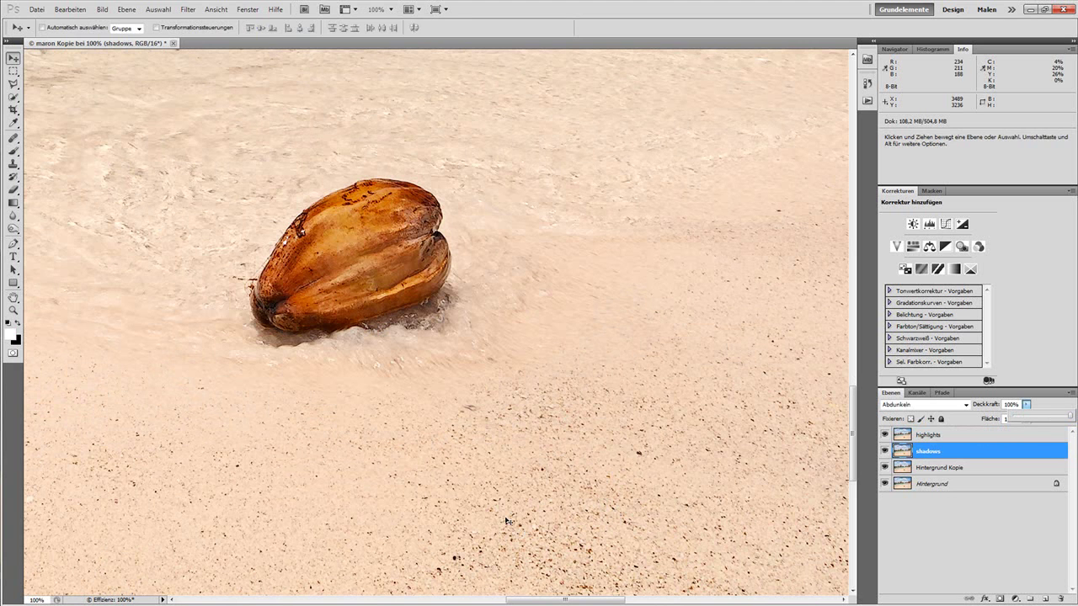
pyautogui.moveTo(1072, 417)
pyautogui.mouseDown()
pyautogui.moveTo(1042, 421)
pyautogui.moveTo(1073, 419)
pyautogui.mouseUp()
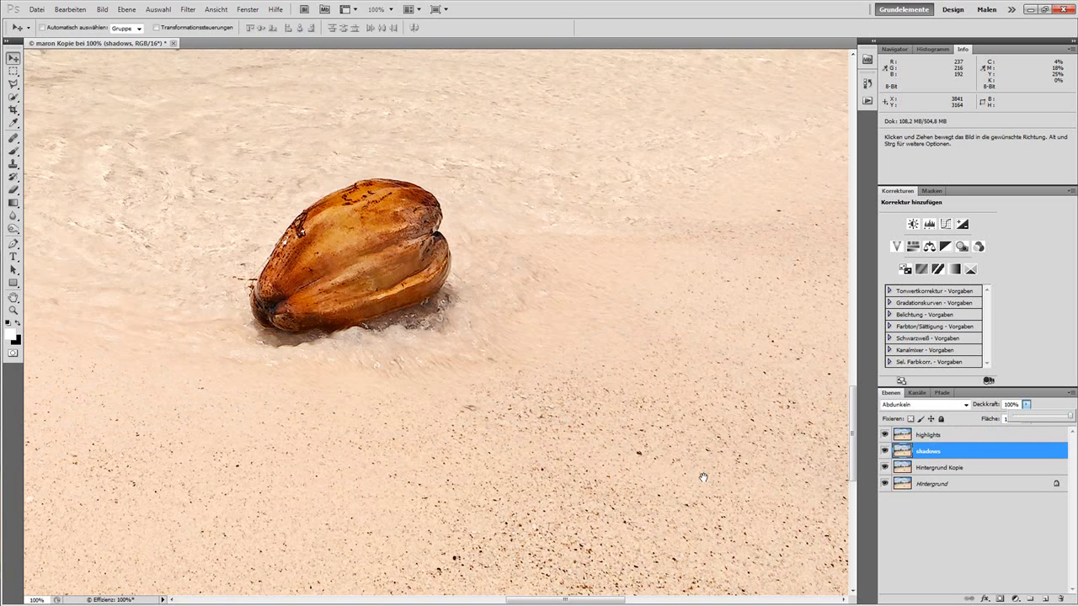
pyautogui.moveTo(691, 478); pyautogui.dragTo(450, 352)
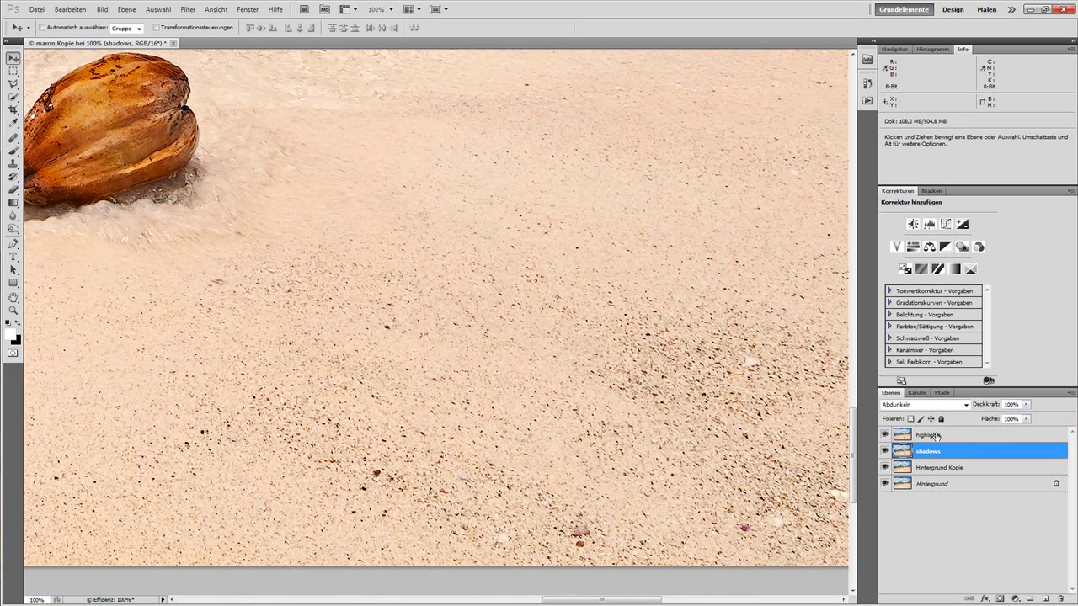
# Compare the highlights and shadows layer opacities, leaving shadows at full 100% strength
pyautogui.click(934, 436)
pyautogui.click(1026, 404)
pyautogui.moveTo(1018, 419)
pyautogui.mouseDown()
pyautogui.moveTo(1074, 417)
pyautogui.moveTo(1013, 426)
pyautogui.mouseUp()
pyautogui.click(945, 452)
pyautogui.click(1026, 404)
pyautogui.moveTo(1028, 419)
pyautogui.mouseDown()
pyautogui.moveTo(970, 424)
pyautogui.moveTo(1029, 418)
pyautogui.mouseUp()
pyautogui.moveTo(472, 404); pyautogui.dragTo(419, 462)
pyautogui.moveTo(315, 150); pyautogui.dragTo(281, 202)
pyautogui.click(1025, 405)
pyautogui.moveTo(1028, 419)
pyautogui.mouseDown()
pyautogui.moveTo(1011, 418)
pyautogui.moveTo(1039, 419)
pyautogui.mouseUp()
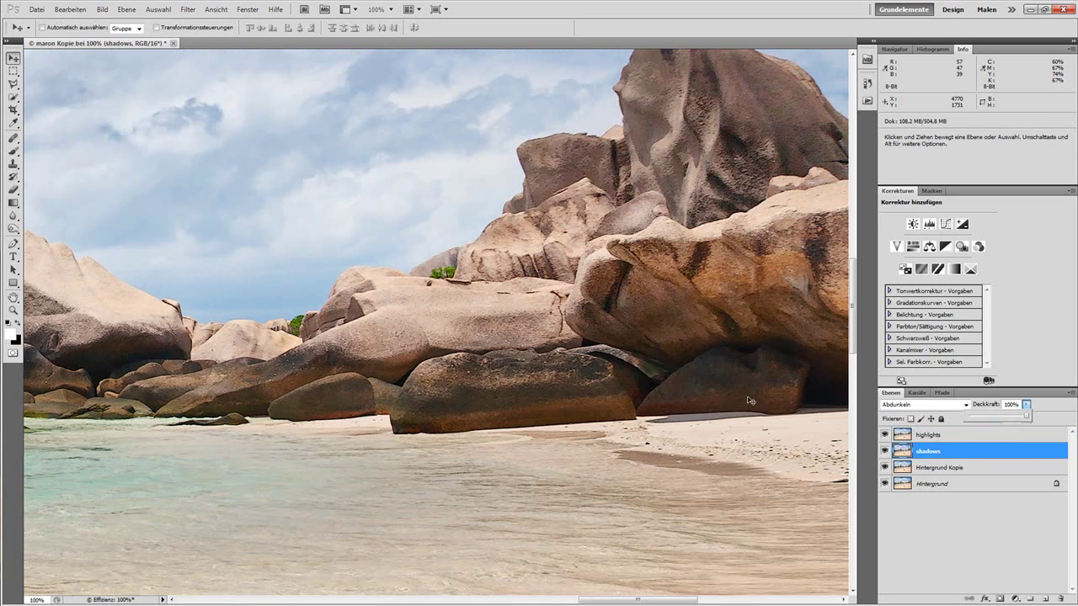
# Set the highlights layer's opacity to 83% after trying 100%, 85% and 78%
pyautogui.click(952, 434)
pyautogui.click(1025, 405)
pyautogui.moveTo(1013, 418); pyautogui.dragTo(1073, 417)
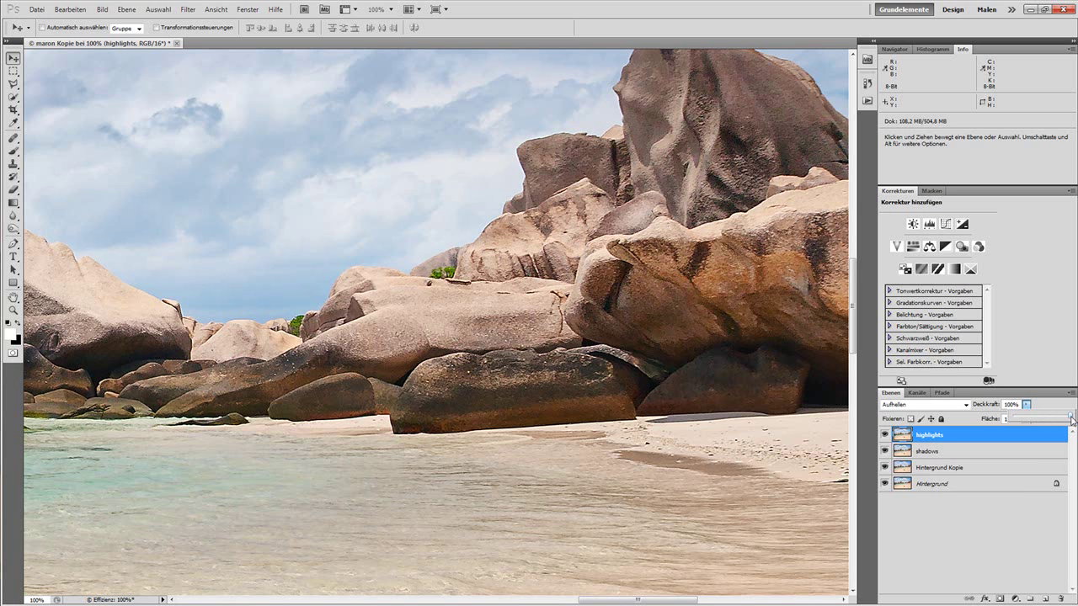
pyautogui.moveTo(1072, 418)
pyautogui.mouseDown()
pyautogui.moveTo(1039, 419)
pyautogui.moveTo(1074, 416)
pyautogui.moveTo(1064, 418)
pyautogui.mouseUp()
pyautogui.scroll(-10, 585, 368)
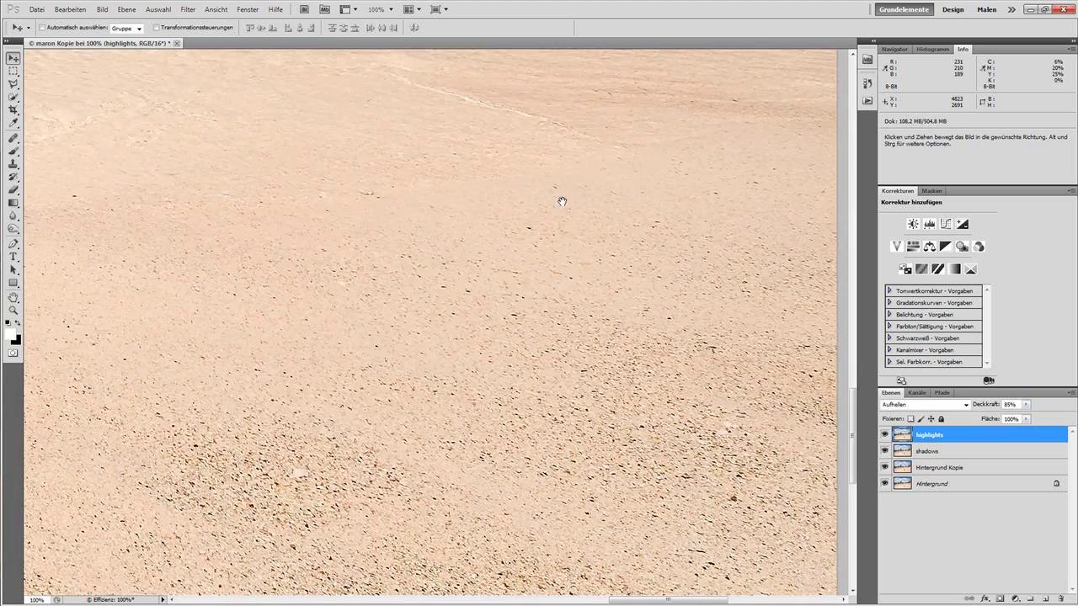
pyautogui.moveTo(747, 270); pyautogui.dragTo(760, 260)
pyautogui.moveTo(1025, 404); pyautogui.dragTo(1025, 419)
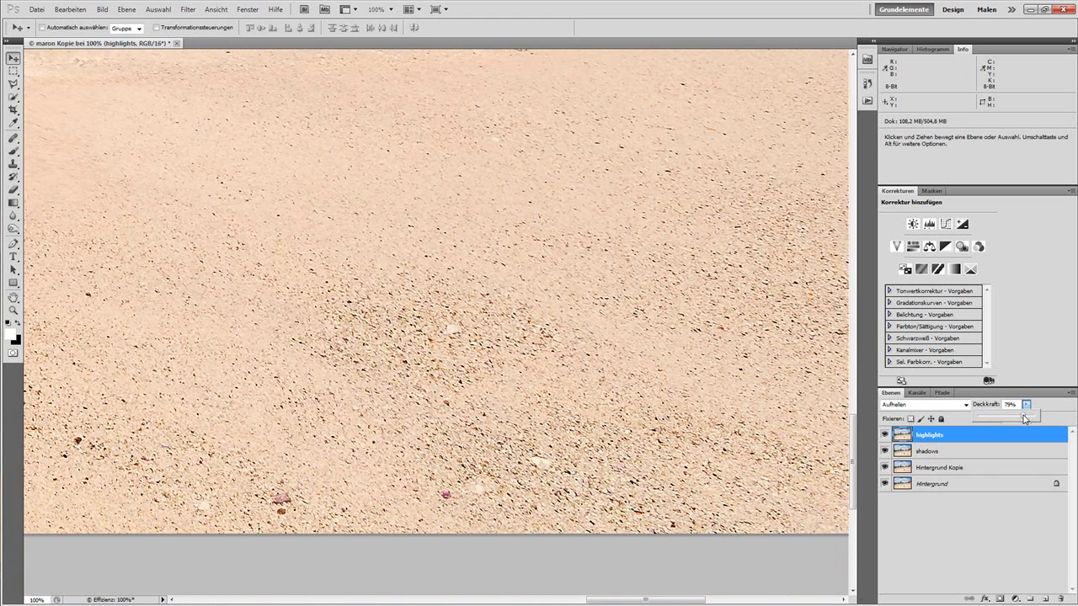
pyautogui.moveTo(113, 378); pyautogui.dragTo(493, 392)
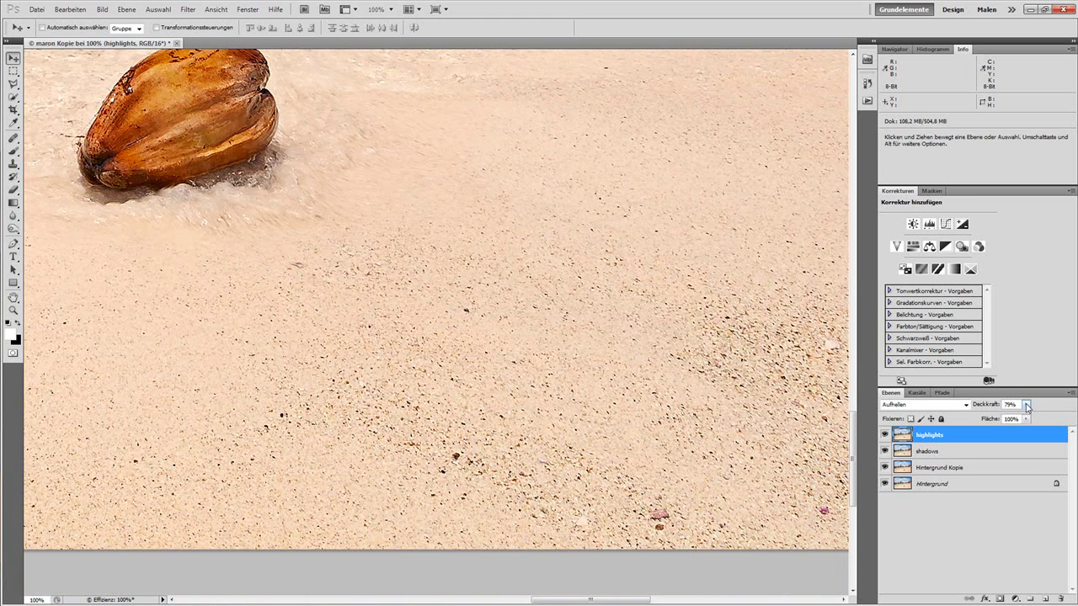
pyautogui.moveTo(1023, 422)
pyautogui.mouseDown()
pyautogui.moveTo(1014, 420)
pyautogui.moveTo(1040, 420)
pyautogui.moveTo(1029, 419)
pyautogui.mouseUp()
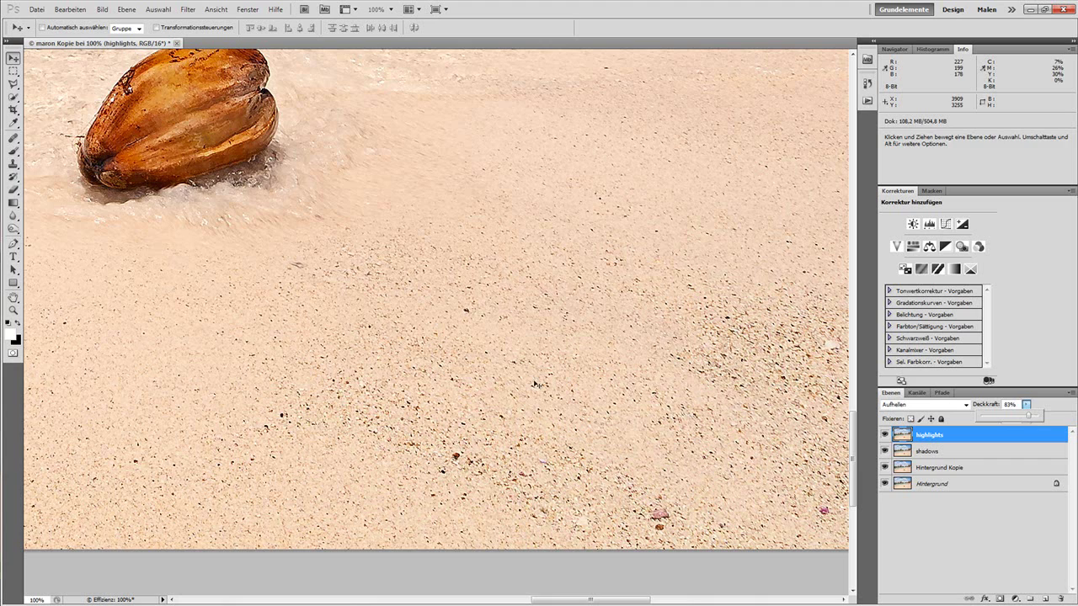
# Zoom out from the sand close-up to see the whole beach photo
pyautogui.keyDown('ctrl'); pyautogui.keyDown('alt'); pyautogui.click(527, 378); pyautogui.keyUp('alt'); pyautogui.keyUp('ctrl')
pyautogui.keyDown('ctrl'); pyautogui.keyDown('alt'); pyautogui.click(526, 378); pyautogui.keyUp('alt'); pyautogui.keyUp('ctrl')
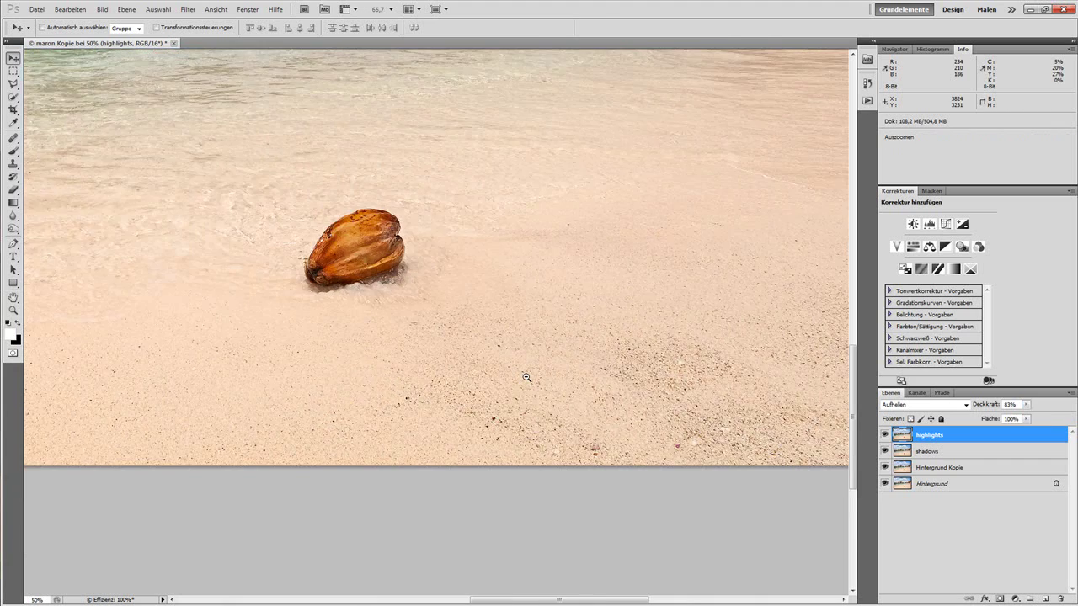
pyautogui.keyDown('ctrl'); pyautogui.keyDown('alt'); pyautogui.click(526, 378); pyautogui.keyUp('alt'); pyautogui.keyUp('ctrl')
pyautogui.keyDown('ctrl'); pyautogui.keyDown('alt'); pyautogui.click(527, 378); pyautogui.keyUp('alt'); pyautogui.keyUp('ctrl')
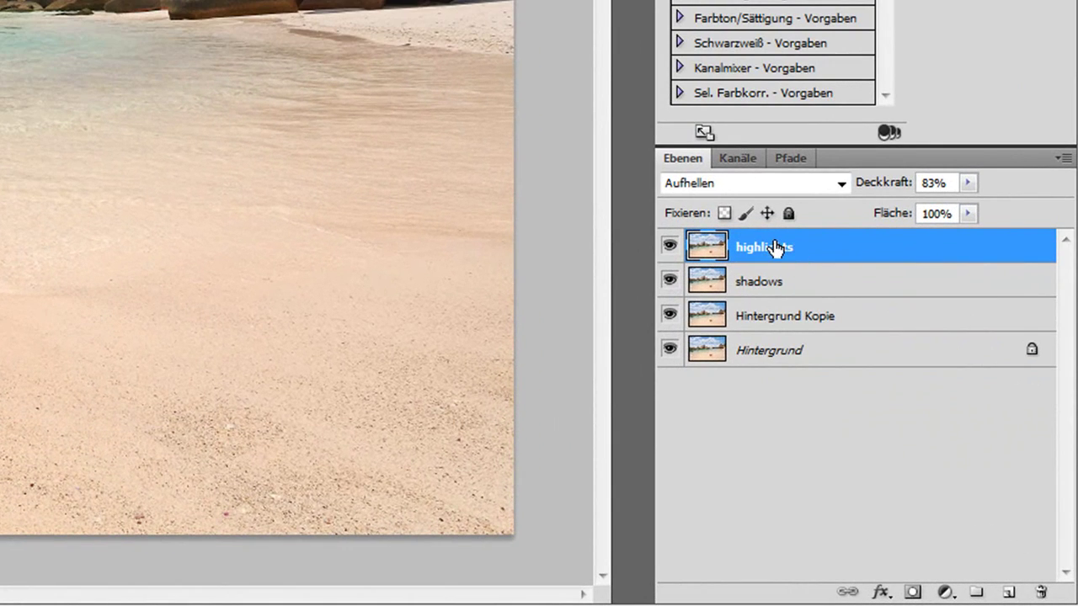
# Select highlights, shadows and Hintergrund Kopie together and merge them with Ctrl+E
pyautogui.keyDown('shift'); pyautogui.click(792, 317); pyautogui.keyUp('shift')
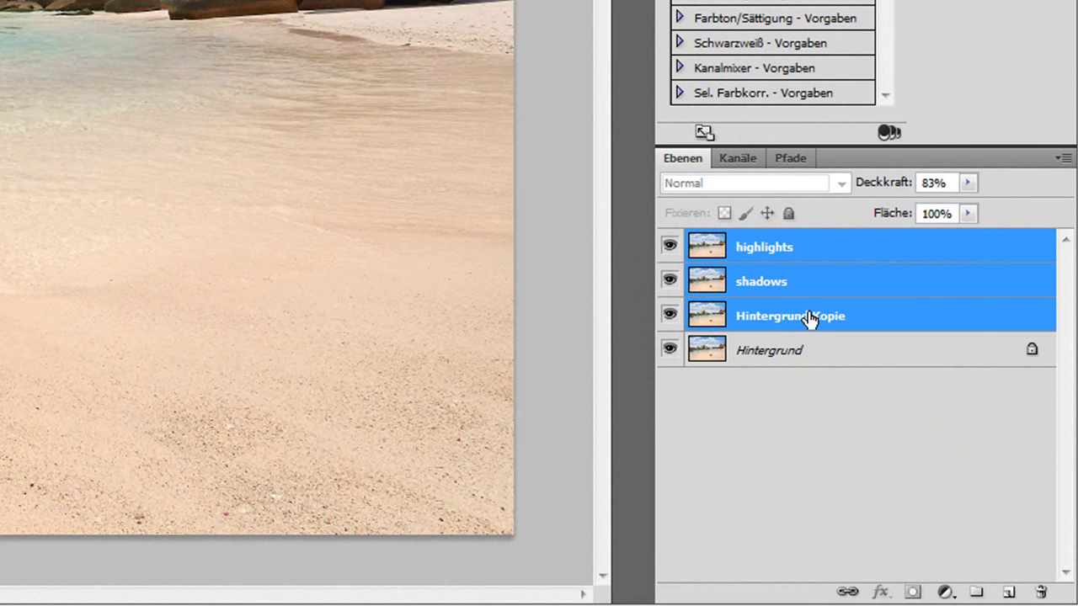
pyautogui.click(808, 318)
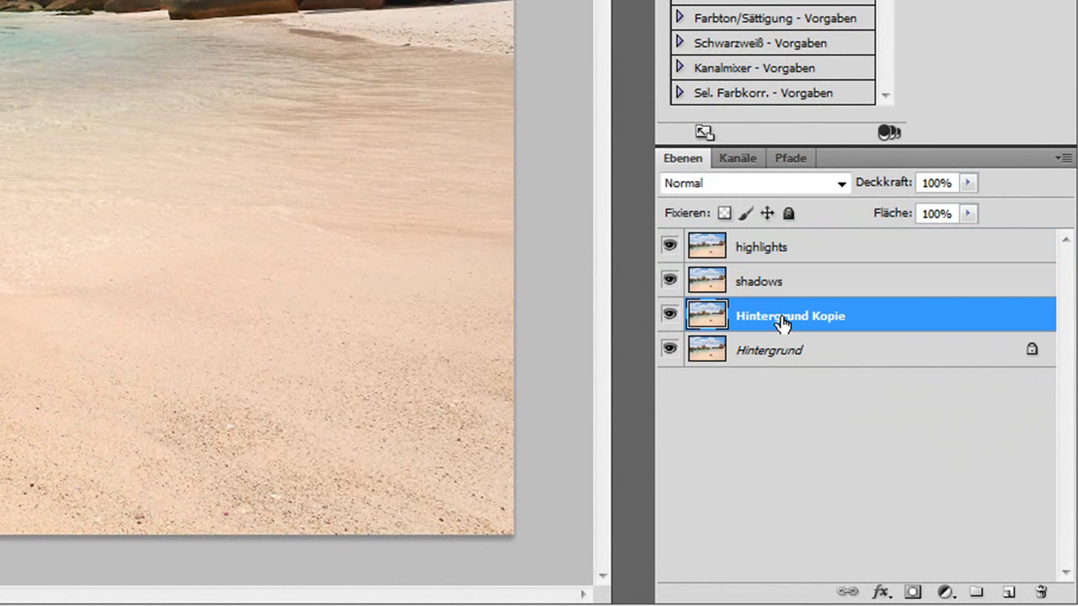
pyautogui.click(782, 250)
pyautogui.keyDown('shift'); pyautogui.click(774, 282); pyautogui.keyUp('shift')
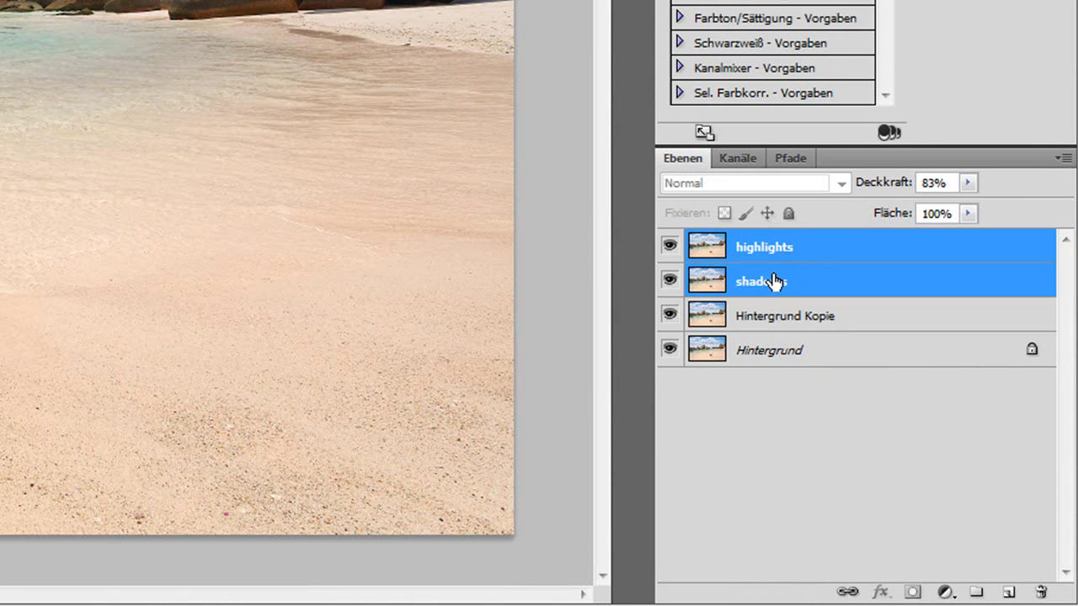
pyautogui.click(778, 283)
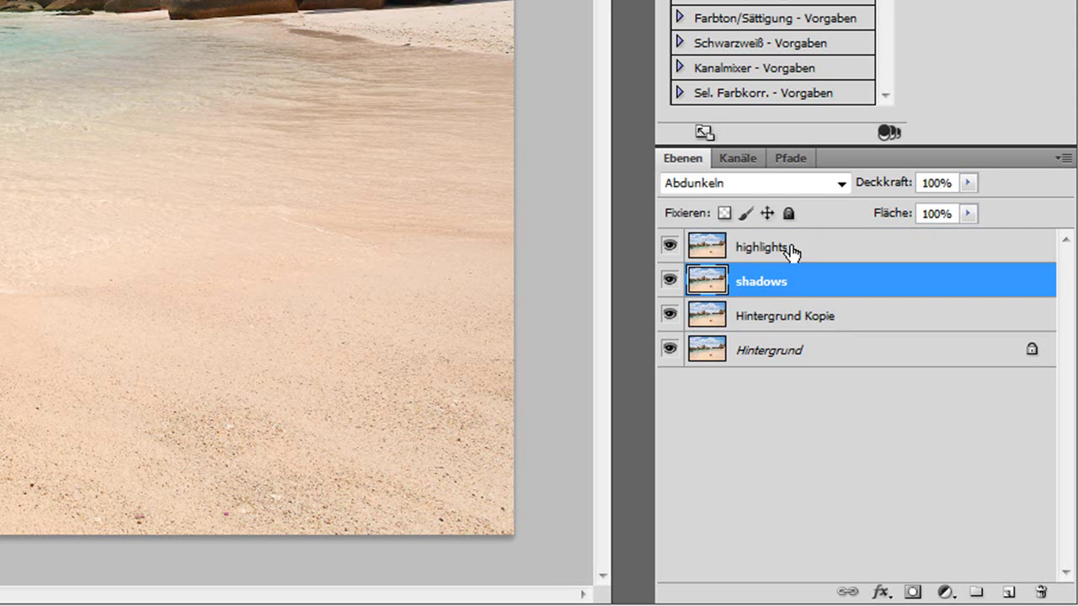
pyautogui.click(790, 248)
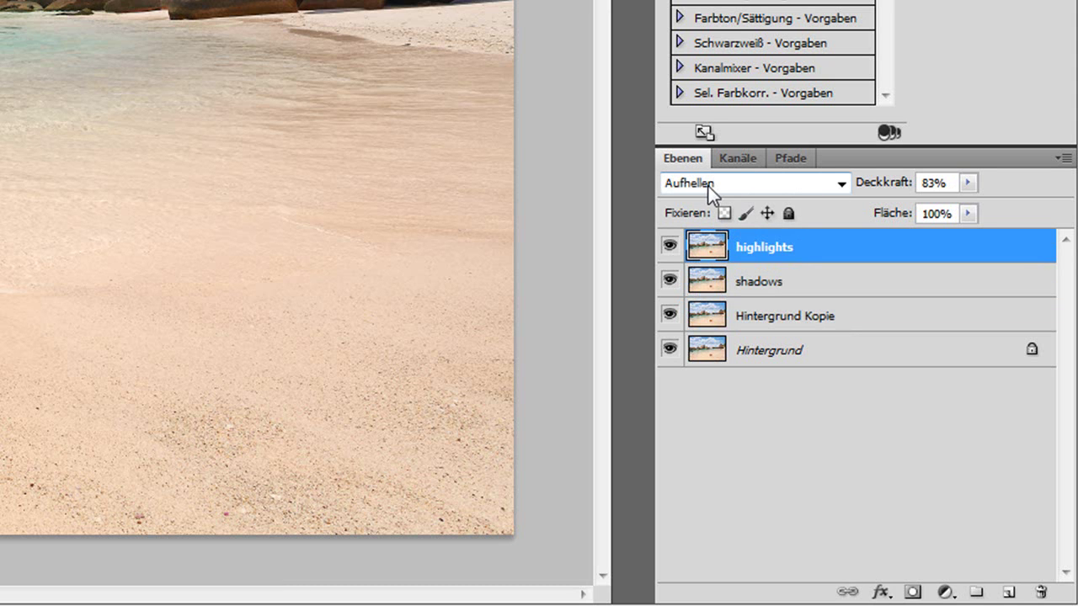
pyautogui.keyDown('shift'); pyautogui.click(777, 316); pyautogui.keyUp('shift')
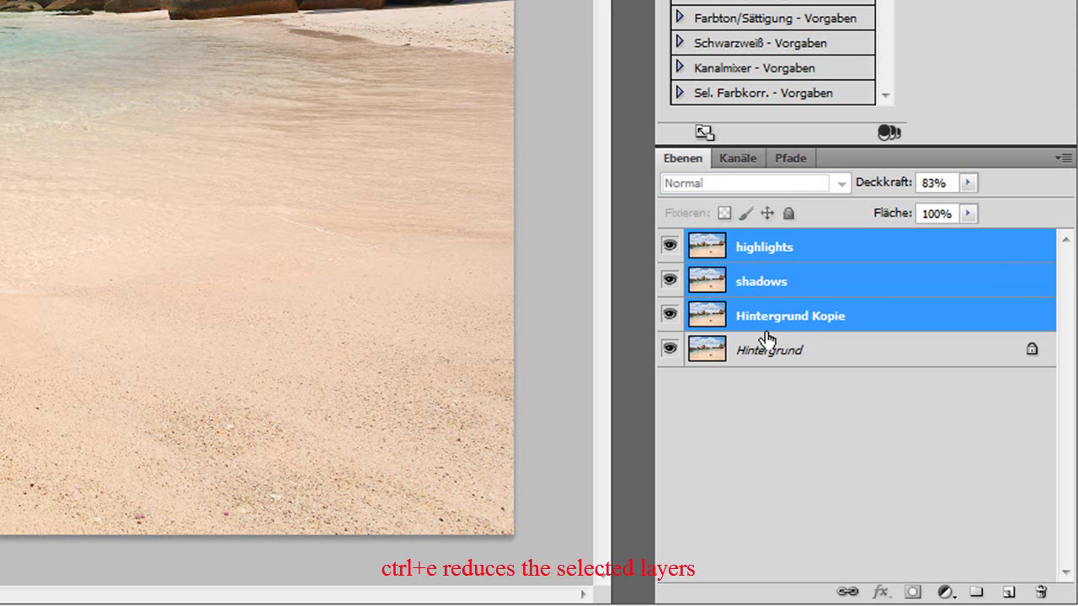
pyautogui.click(746, 316)
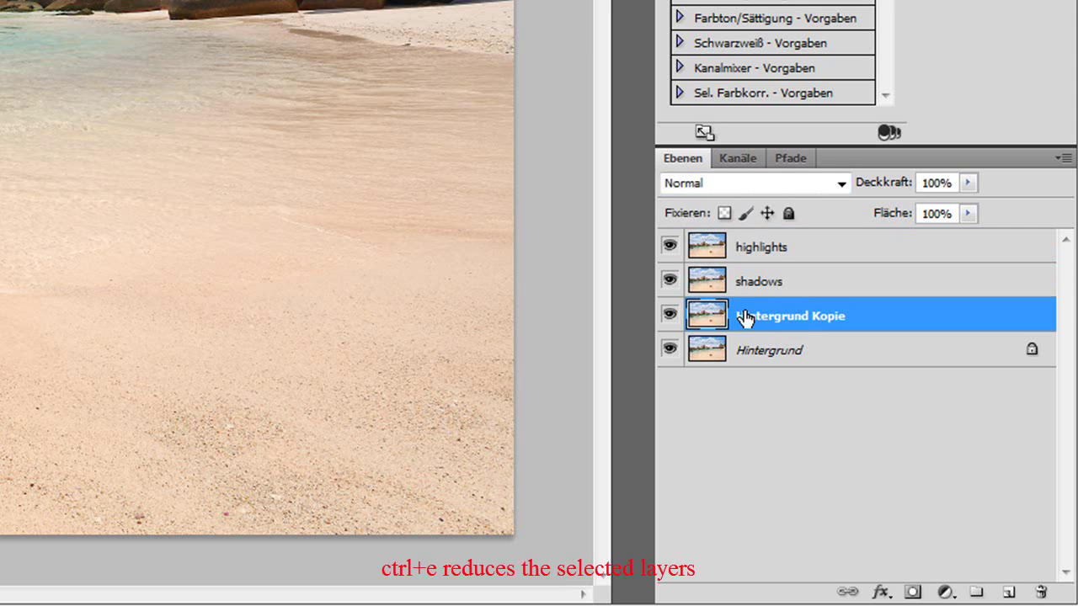
pyautogui.keyDown('shift'); pyautogui.click(794, 247); pyautogui.keyUp('shift')
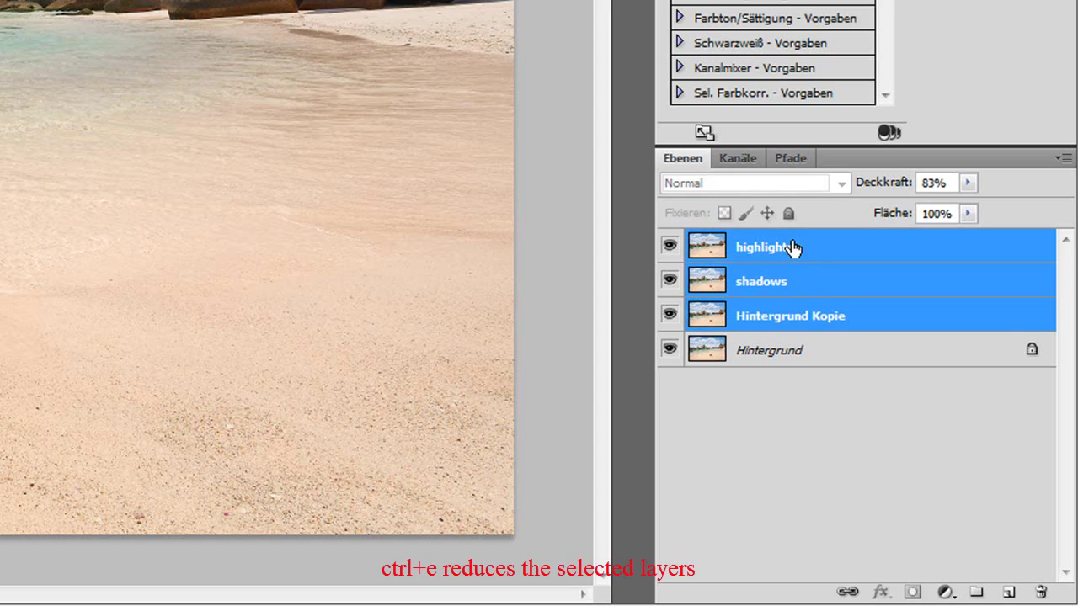
pyautogui.hotkey('ctrl', 'e')
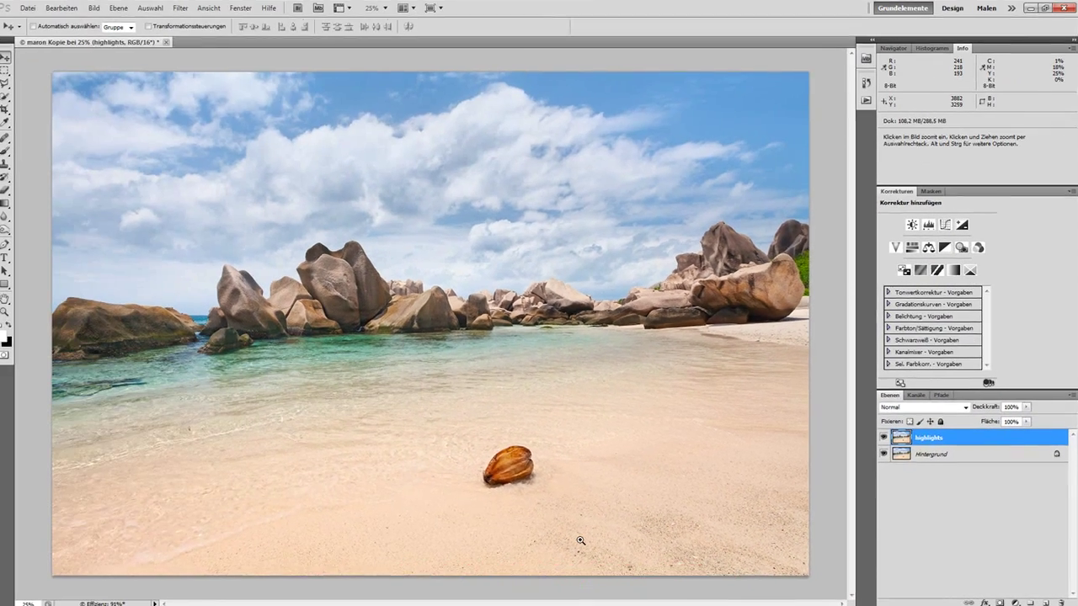
# Zoom in near the coconut and toggle the merged highlights layer to compare
pyautogui.moveTo(580, 540); pyautogui.dragTo(581, 540)
pyautogui.click(883, 438)
pyautogui.click(883, 438)
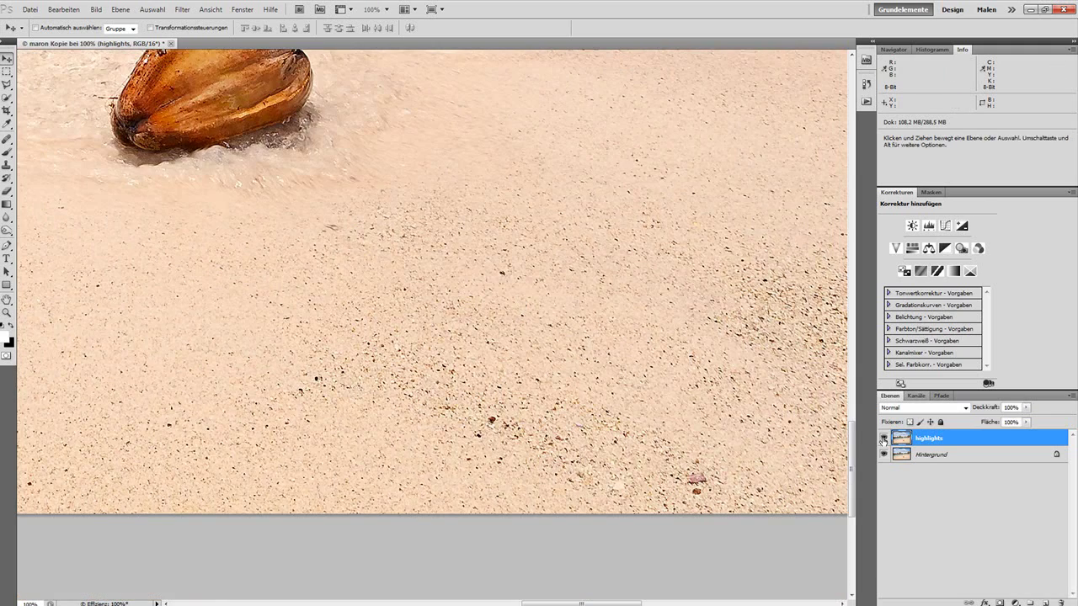
pyautogui.click(883, 438)
pyautogui.click(884, 438)
pyautogui.keyDown('ctrl'); pyautogui.keyDown('alt'); pyautogui.click(514, 342); pyautogui.keyUp('alt'); pyautogui.keyUp('ctrl')
pyautogui.keyDown('ctrl'); pyautogui.keyDown('alt'); pyautogui.click(515, 343); pyautogui.keyUp('alt'); pyautogui.keyUp('ctrl')
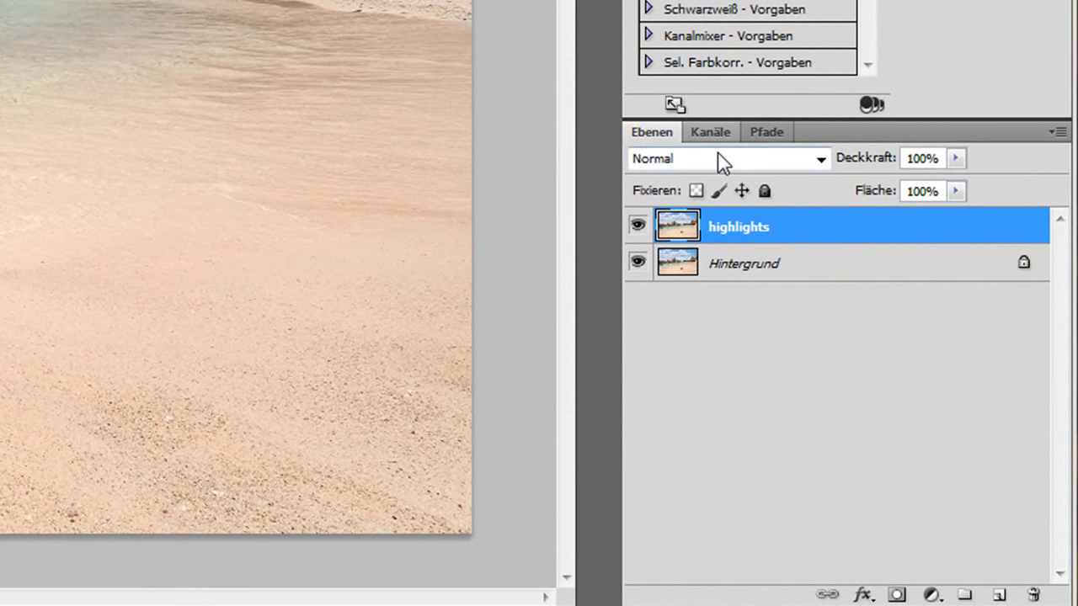
pyautogui.click(713, 134)
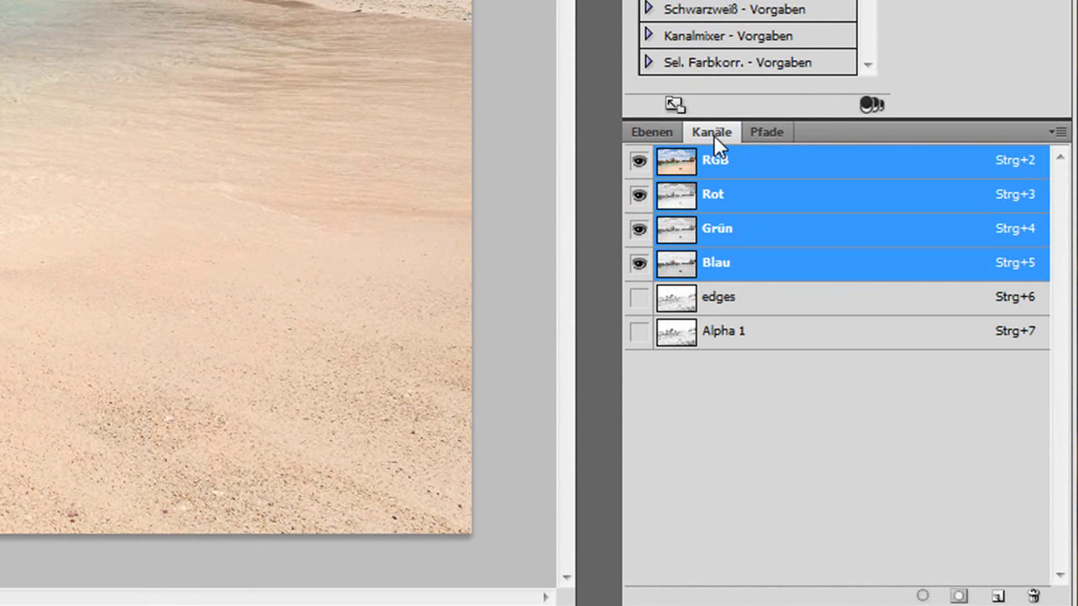
pyautogui.click(674, 343)
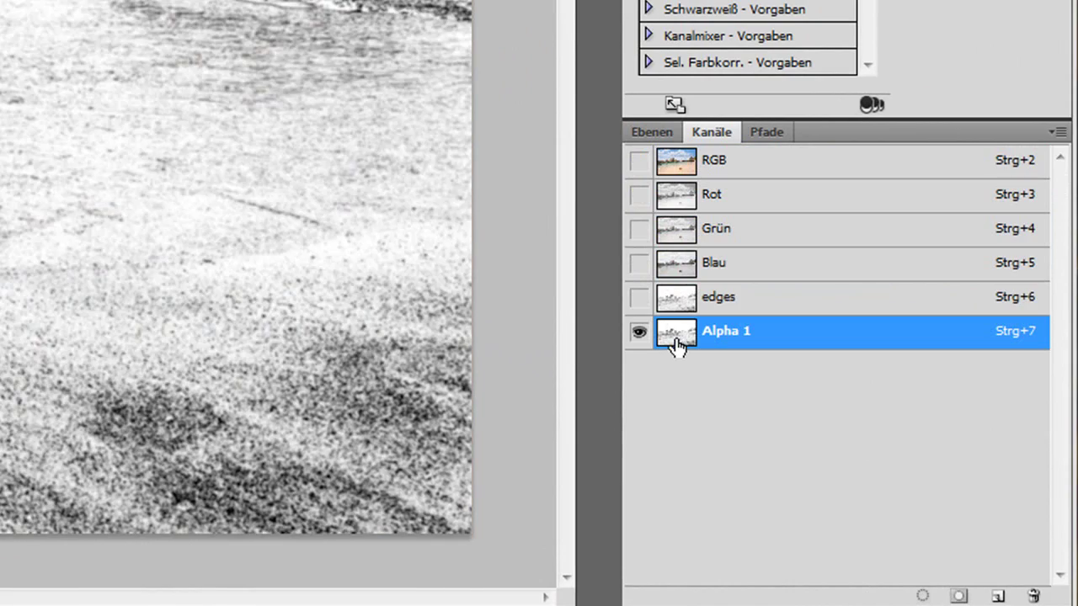
pyautogui.keyDown('ctrl'); pyautogui.click(673, 344); pyautogui.keyUp('ctrl')
pyautogui.click(653, 137)
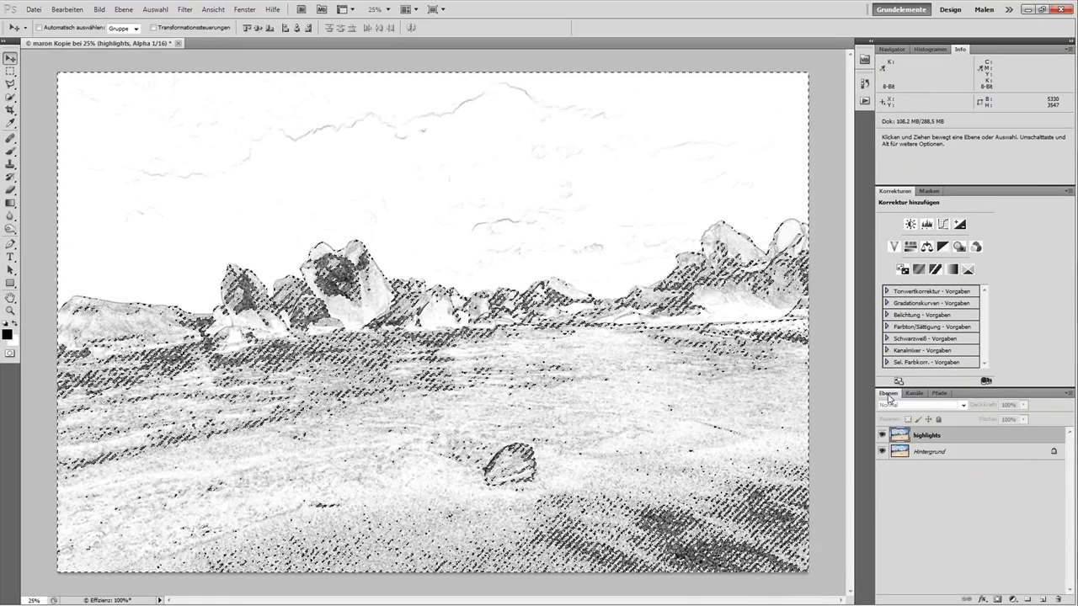
pyautogui.click(935, 435)
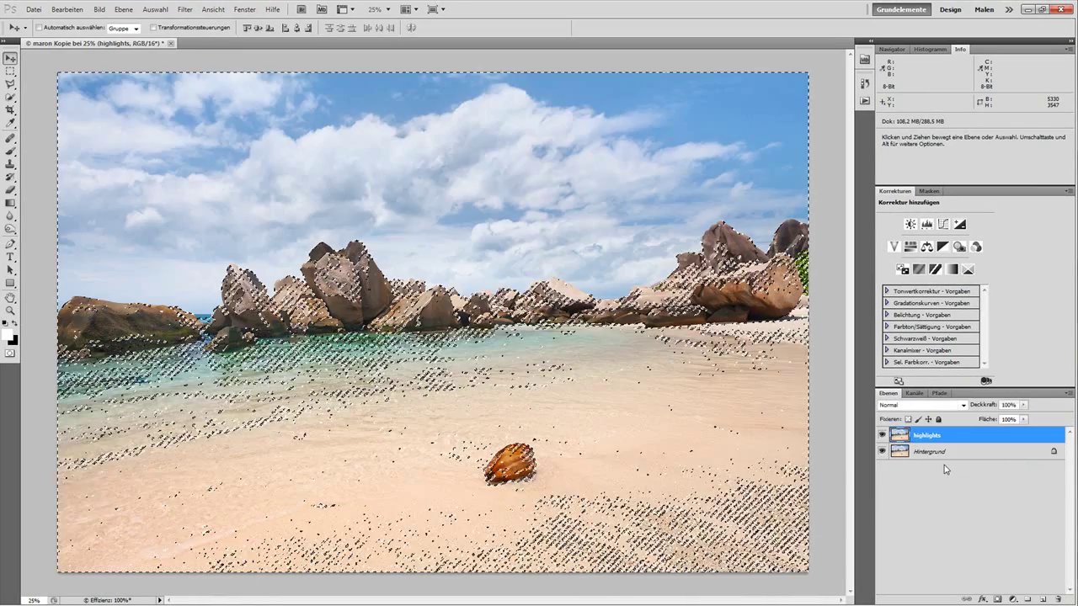
pyautogui.click(998, 599)
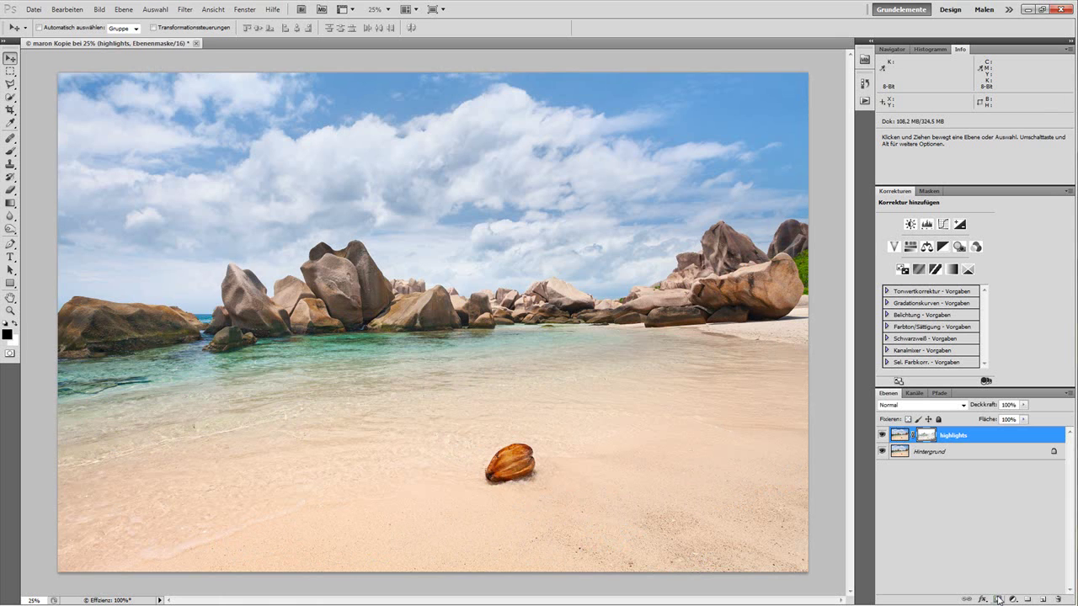
pyautogui.keyDown('alt'); pyautogui.click(926, 436); pyautogui.keyUp('alt')
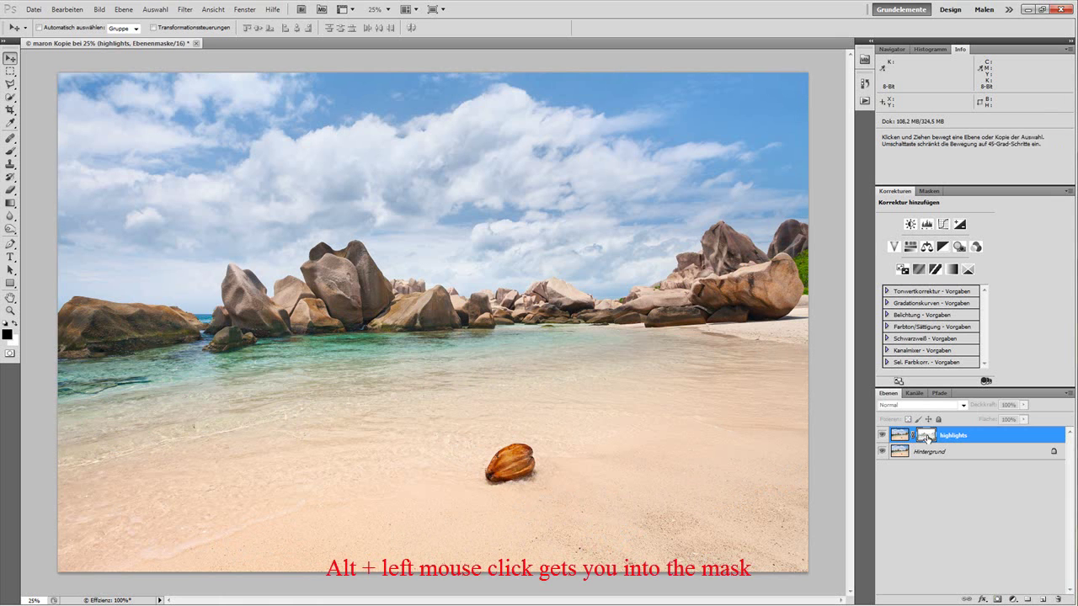
pyautogui.keyDown('alt'); pyautogui.click(927, 436); pyautogui.keyUp('alt')
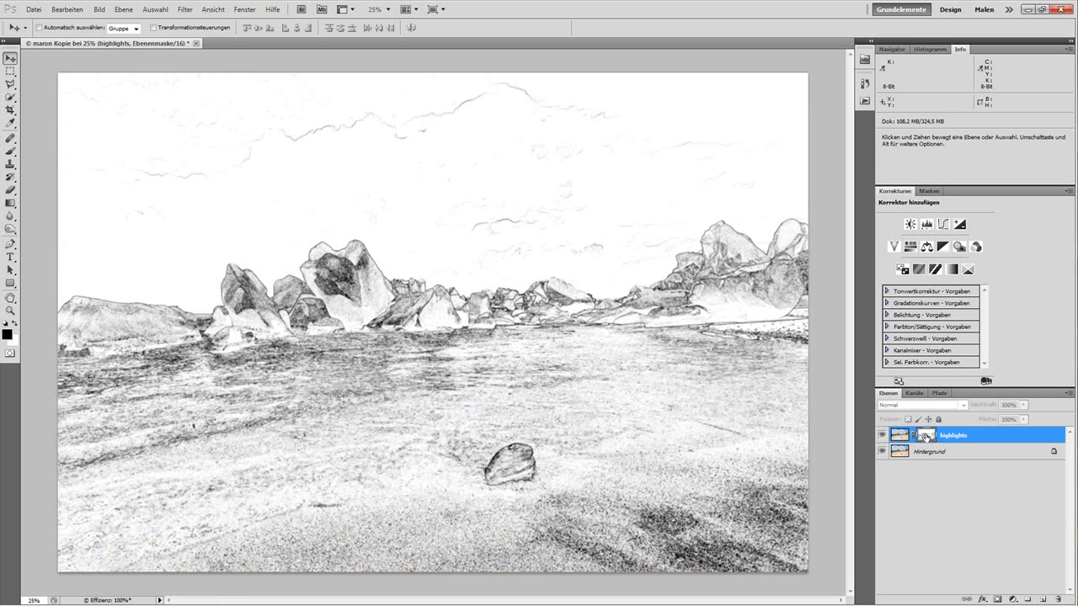
pyautogui.click(900, 434)
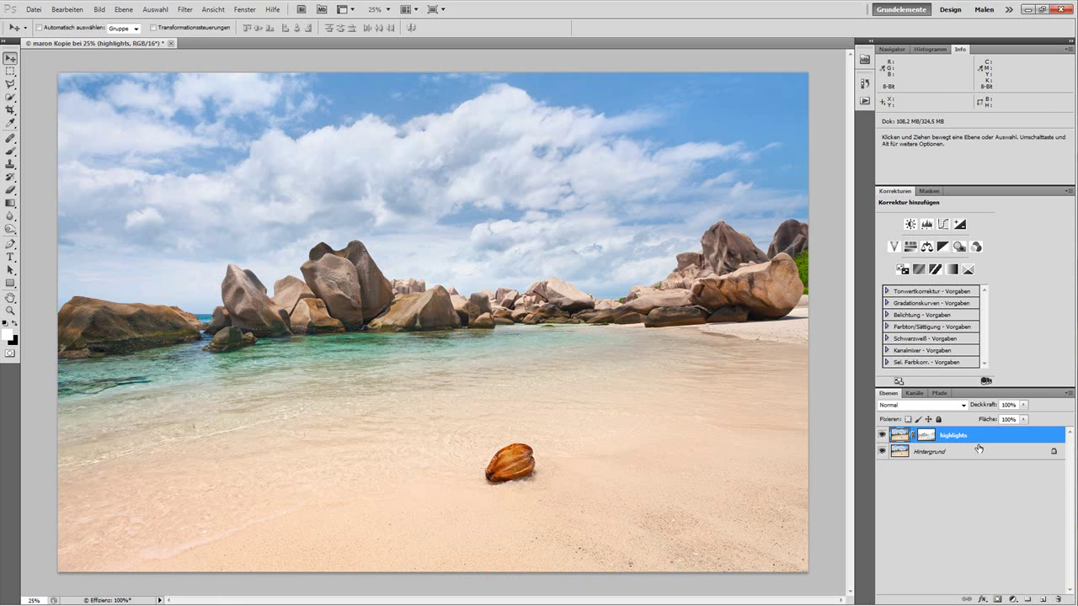
# Rename the highlights layer to 'normal'
pyautogui.doubleClick(954, 436)
pyautogui.write('normal')
pyautogui.press('Return')
# Duplicate the normal layer, invert the copy's mask to black, and name it 'edges'
pyautogui.moveTo(1043, 602); pyautogui.dragTo(1042, 601)
pyautogui.click(927, 435)
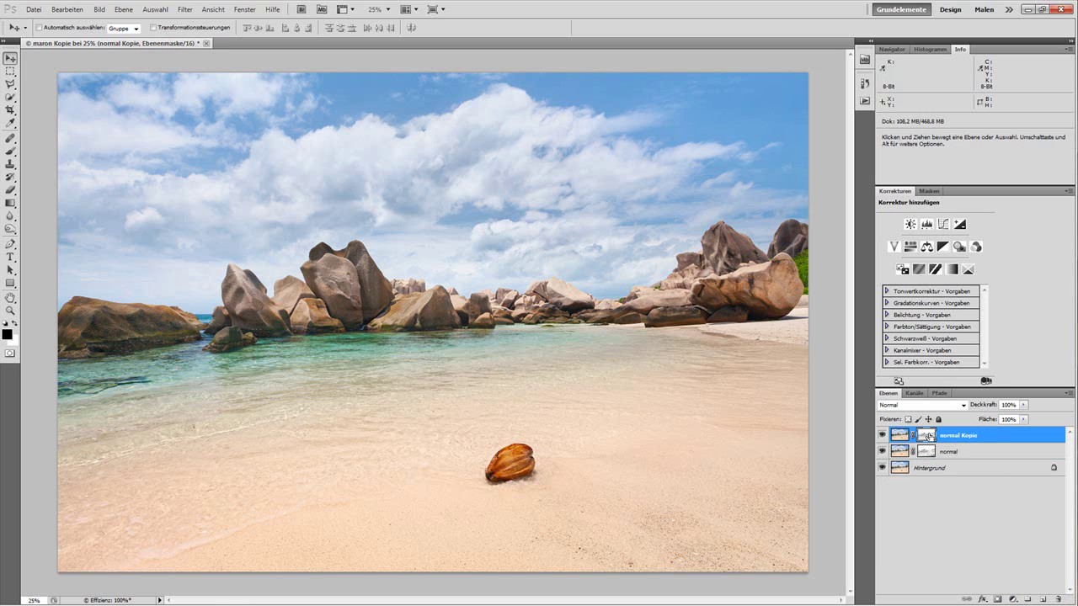
pyautogui.hotkey('ctrl', 'i')
pyautogui.keyDown('alt'); pyautogui.click(925, 436); pyautogui.keyUp('alt')
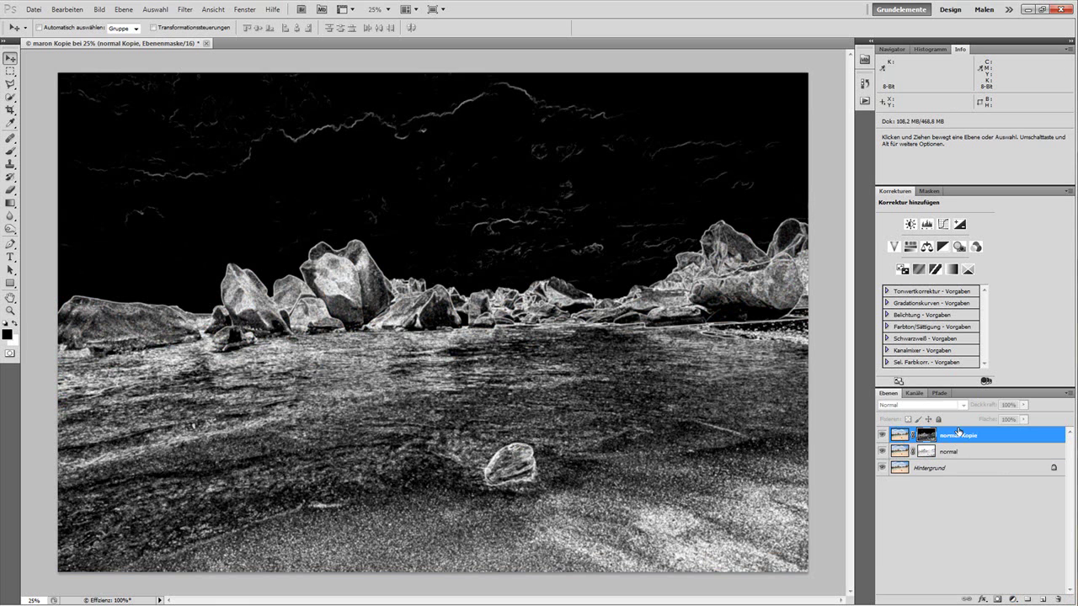
pyautogui.doubleClick(959, 434)
pyautogui.write('edges')
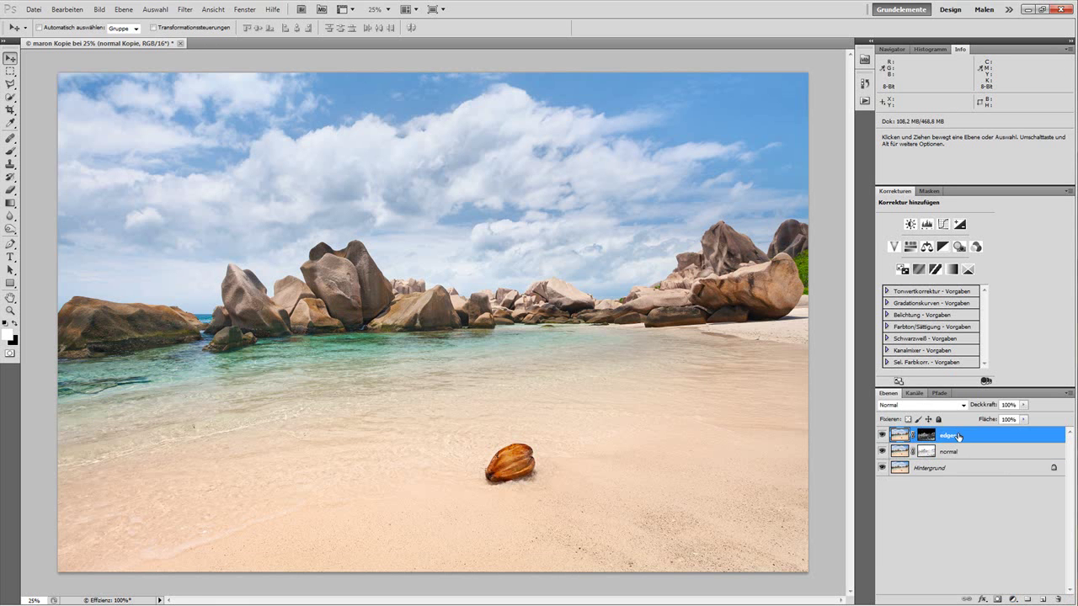
pyautogui.press('Return')
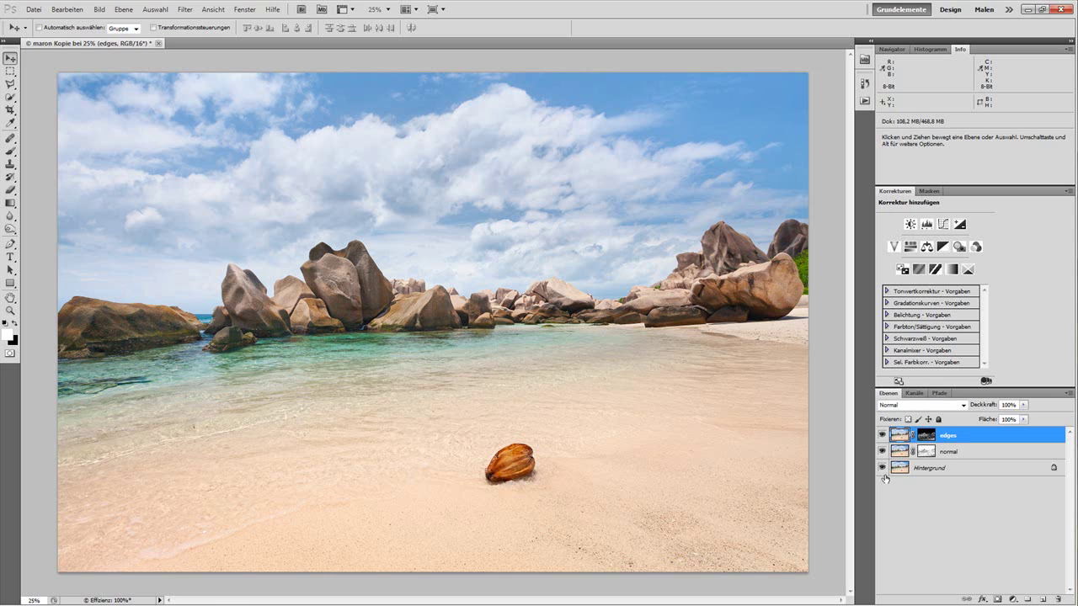
# Set the edges layer and the normal layer opacity to 0%
pyautogui.click(1024, 405)
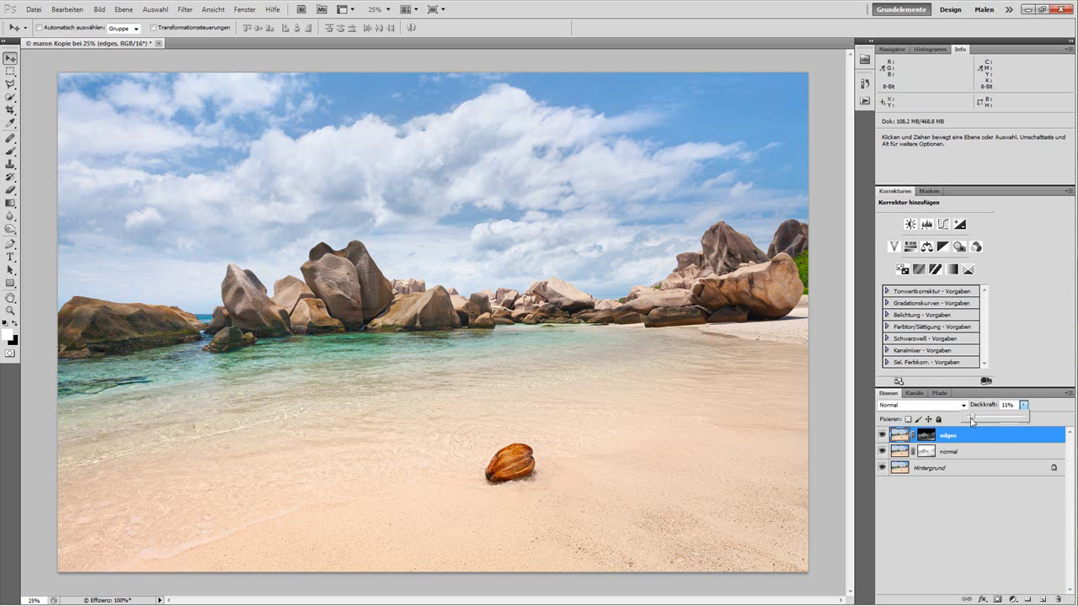
pyautogui.click(1024, 409)
pyautogui.hotkey('alt', '[')
pyautogui.moveTo(1024, 412); pyautogui.dragTo(961, 418)
# Zoom in and pan to inspect the coconut without sharpening
pyautogui.press('z')
pyautogui.click(553, 535)
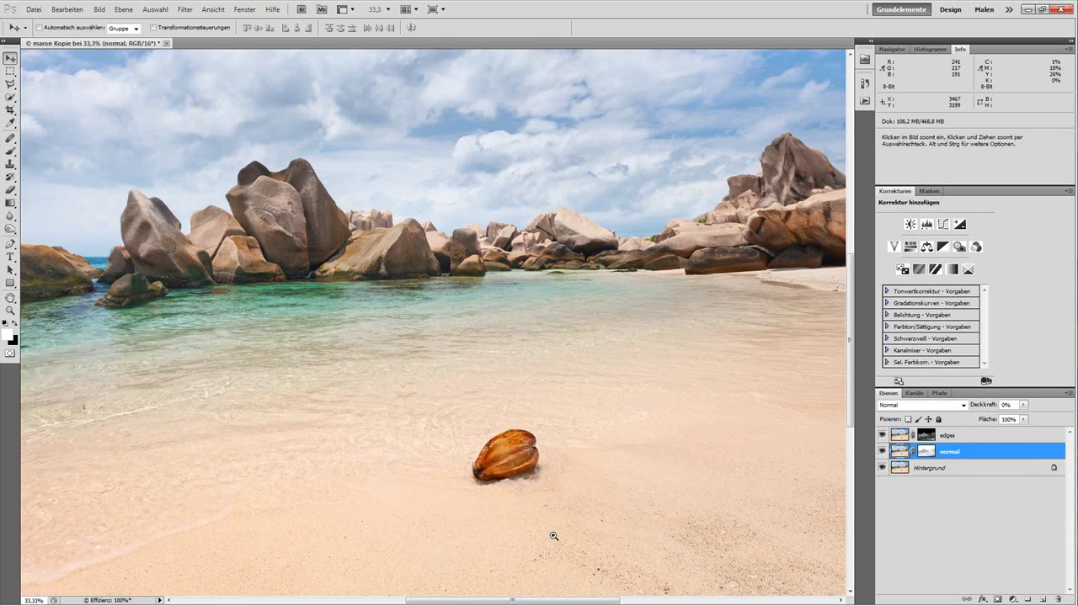
pyautogui.press('h')
pyautogui.moveTo(587, 521); pyautogui.dragTo(529, 437)
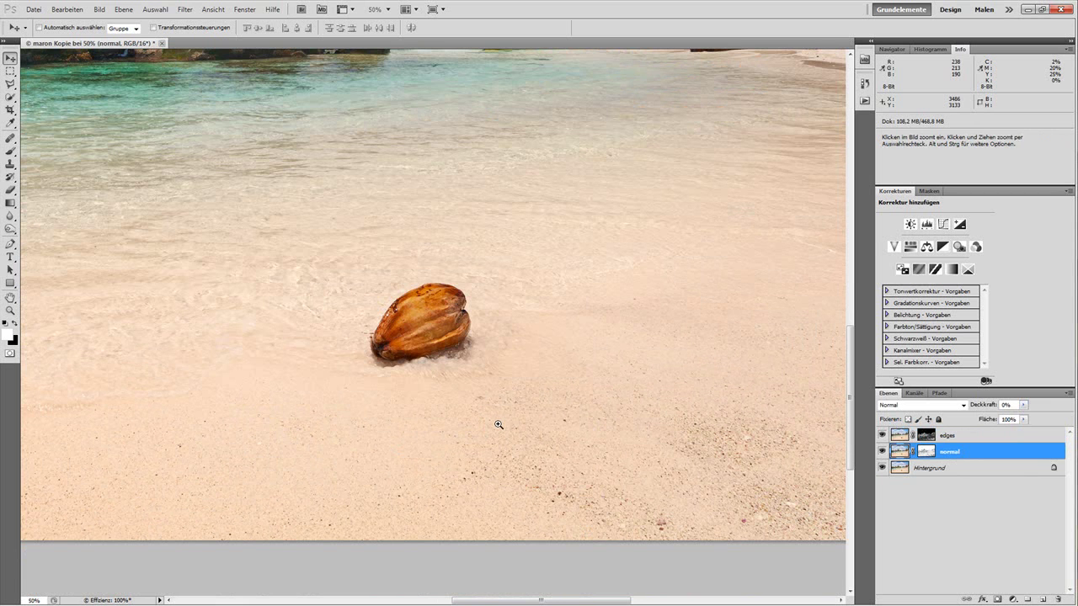
pyautogui.keyDown('ctrl'); pyautogui.click(498, 425); pyautogui.keyUp('ctrl')
pyautogui.keyDown('ctrl'); pyautogui.click(499, 424); pyautogui.keyUp('ctrl')
pyautogui.keyDown('alt'); pyautogui.click(499, 425); pyautogui.keyUp('alt')
pyautogui.keyDown('alt'); pyautogui.click(499, 424); pyautogui.keyUp('alt')
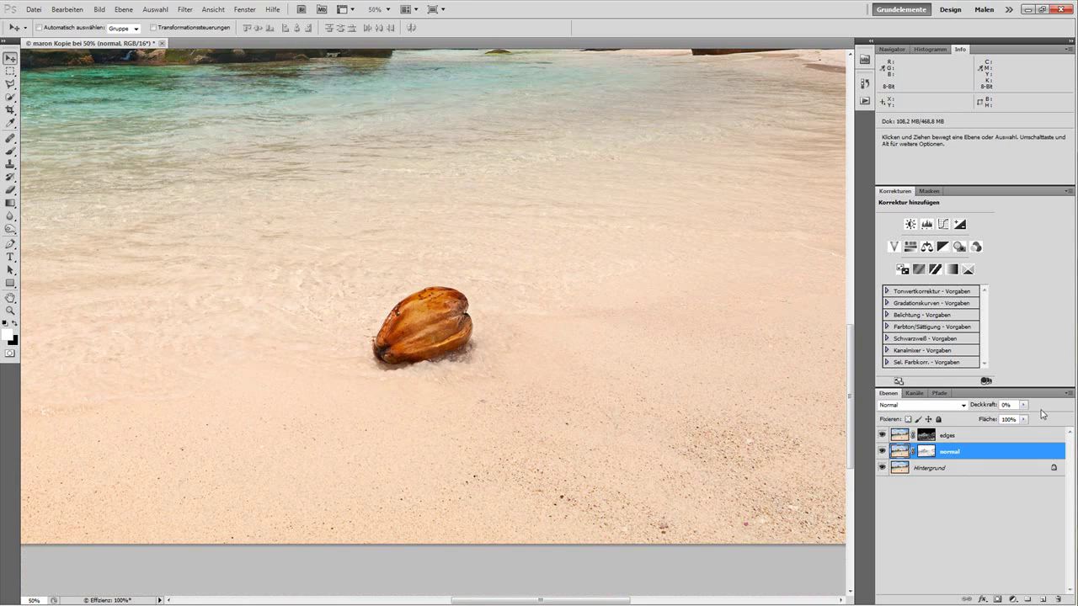
# Raise the normal layer's opacity back to 100% and compare the coconut at full size
pyautogui.moveTo(1023, 409); pyautogui.dragTo(1069, 419)
pyautogui.keyDown('ctrl'); pyautogui.click(468, 481); pyautogui.keyUp('ctrl')
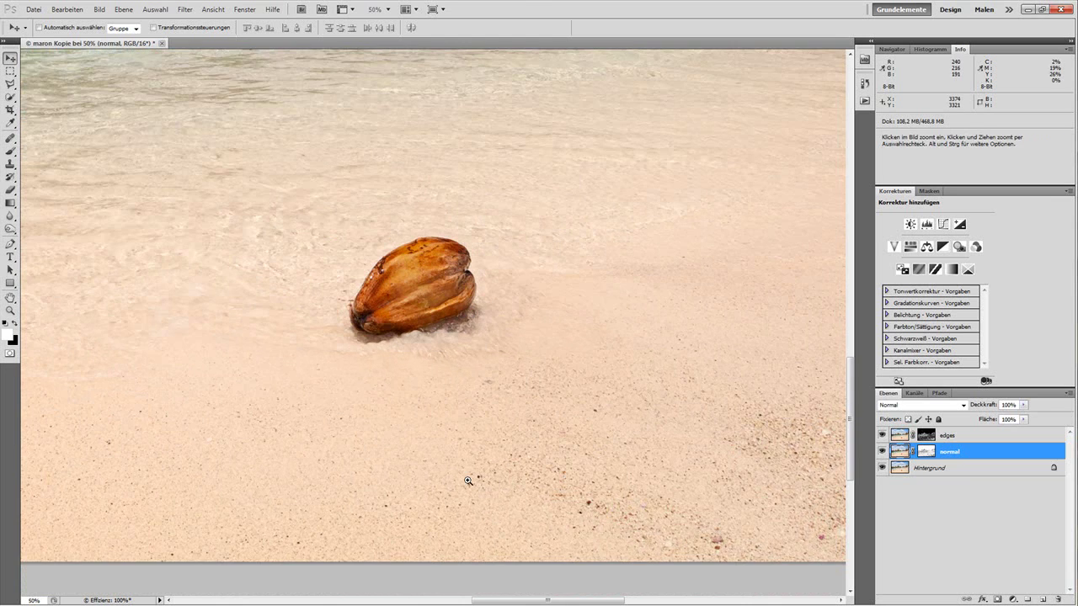
pyautogui.keyDown('ctrl'); pyautogui.click(468, 480); pyautogui.keyUp('ctrl')
pyautogui.click(1023, 419)
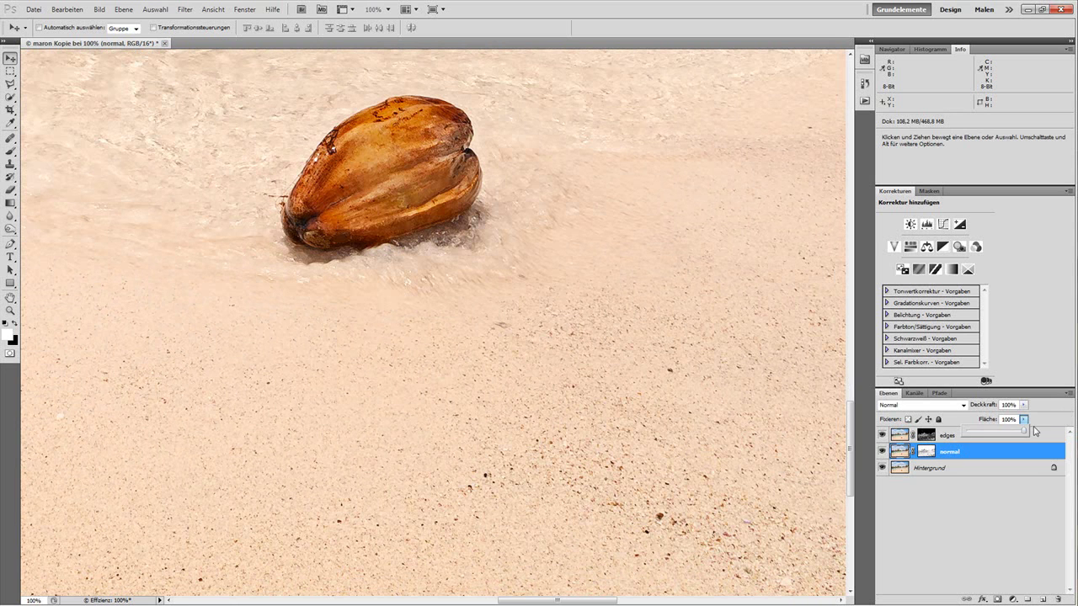
pyautogui.moveTo(357, 183); pyautogui.dragTo(412, 281)
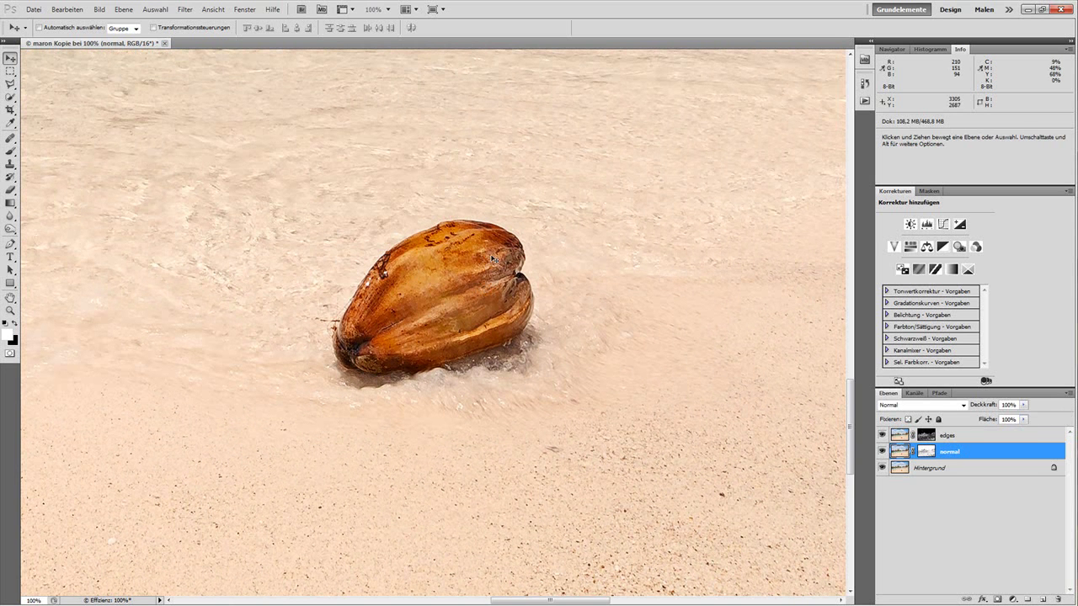
pyautogui.keyDown('alt'); pyautogui.click(926, 452); pyautogui.keyUp('alt')
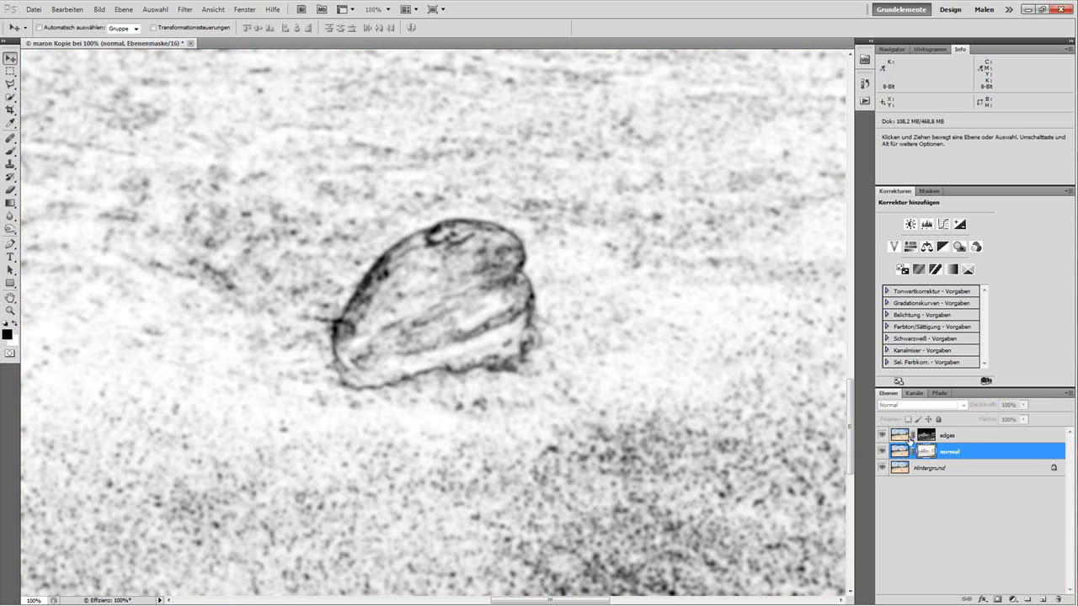
pyautogui.keyDown('alt'); pyautogui.click(926, 452); pyautogui.keyUp('alt')
pyautogui.click(926, 451)
pyautogui.click(1024, 418)
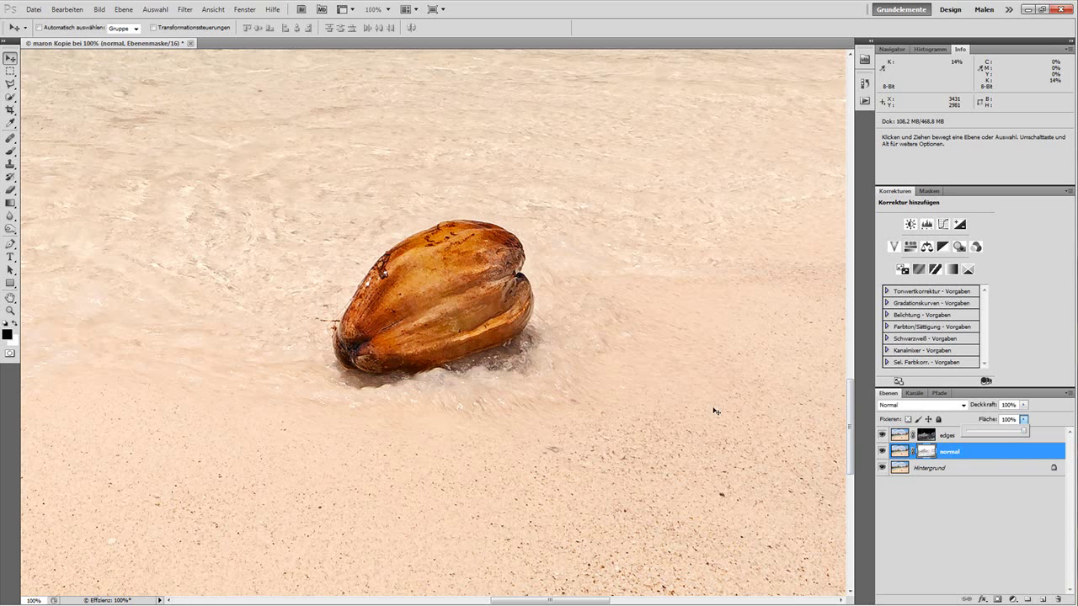
pyautogui.click(926, 454)
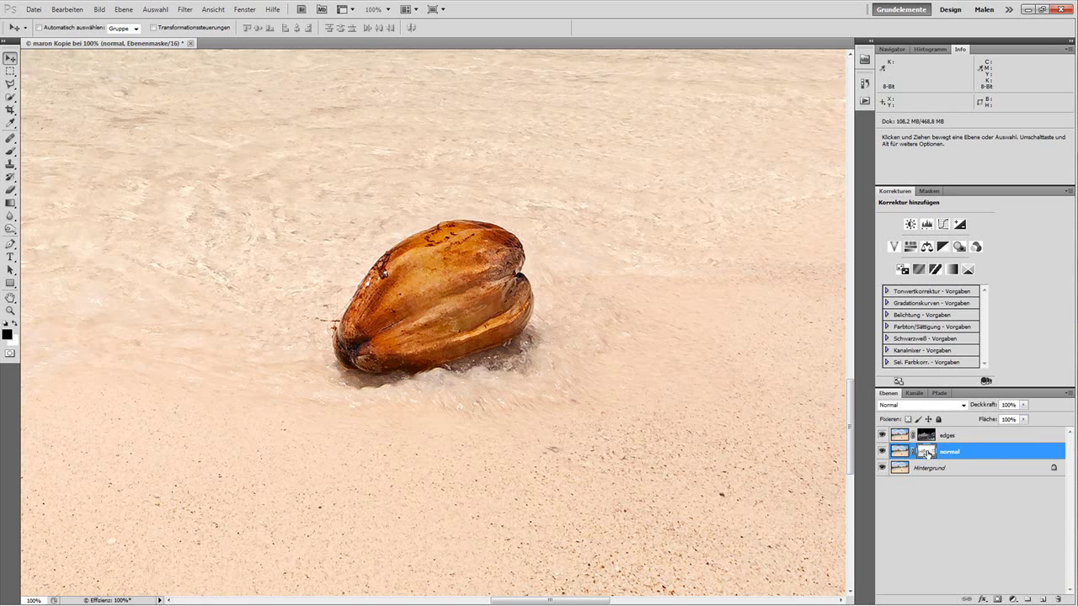
pyautogui.keyDown('alt'); pyautogui.click(927, 454); pyautogui.keyUp('alt')
pyautogui.keyDown('ctrl'); pyautogui.keyDown('alt'); pyautogui.click(713, 356); pyautogui.keyUp('alt'); pyautogui.keyUp('ctrl')
pyautogui.keyDown('ctrl'); pyautogui.keyDown('alt'); pyautogui.click(713, 356); pyautogui.keyUp('alt'); pyautogui.keyUp('ctrl')
pyautogui.keyDown('ctrl'); pyautogui.keyDown('alt'); pyautogui.click(713, 356); pyautogui.keyUp('alt'); pyautogui.keyUp('ctrl')
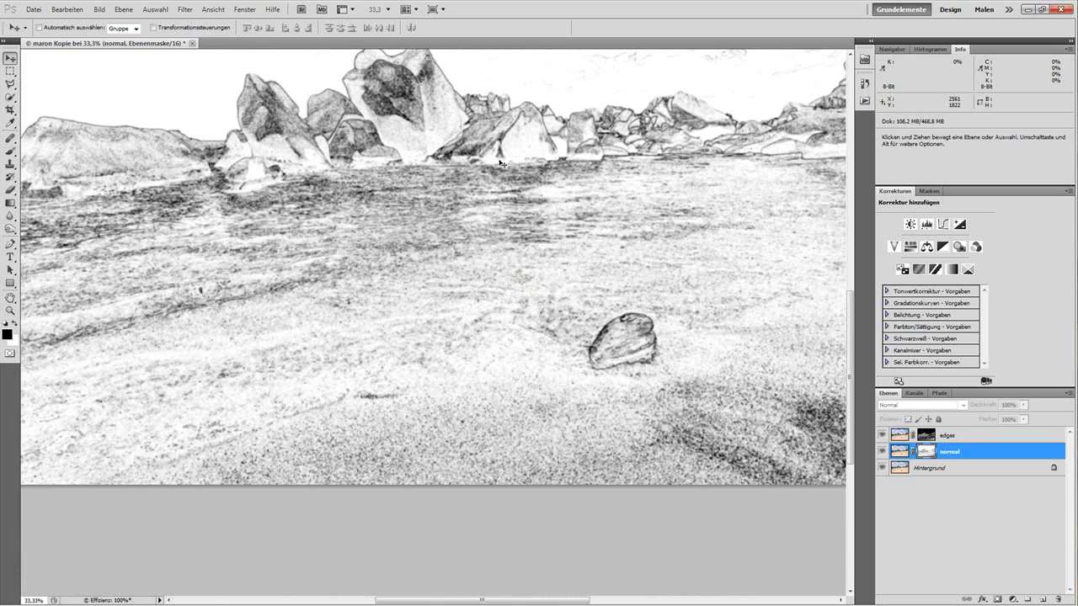
pyautogui.moveTo(501, 162); pyautogui.dragTo(561, 202)
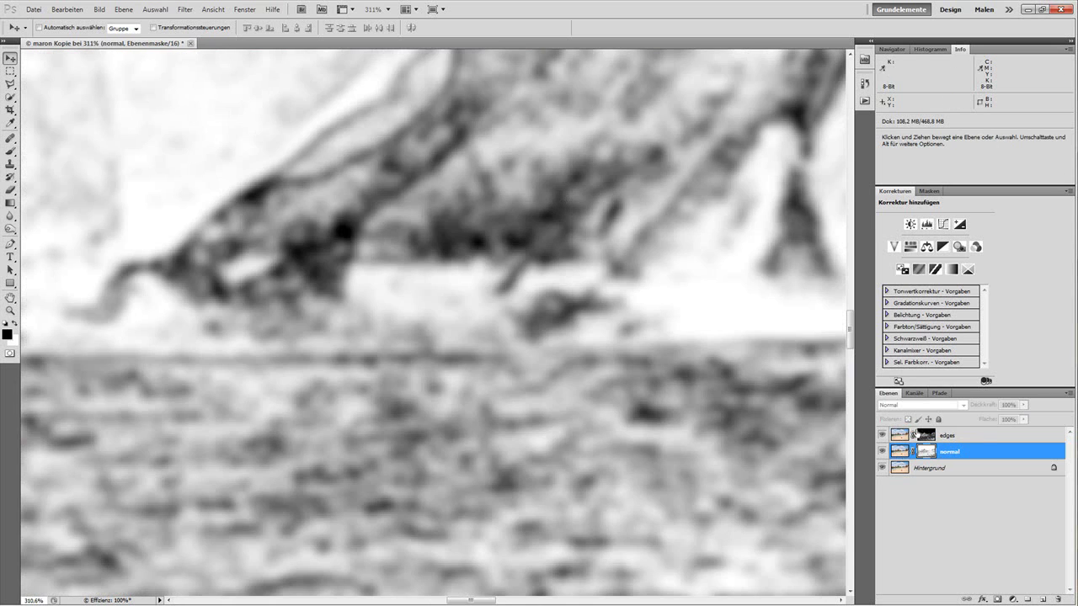
pyautogui.keyDown('alt'); pyautogui.click(927, 451); pyautogui.keyUp('alt')
pyautogui.keyDown('ctrl'); pyautogui.keyDown('alt'); pyautogui.click(558, 292); pyautogui.keyUp('alt'); pyautogui.keyUp('ctrl')
pyautogui.keyDown('ctrl'); pyautogui.keyDown('alt'); pyautogui.click(590, 295); pyautogui.keyUp('alt'); pyautogui.keyUp('ctrl')
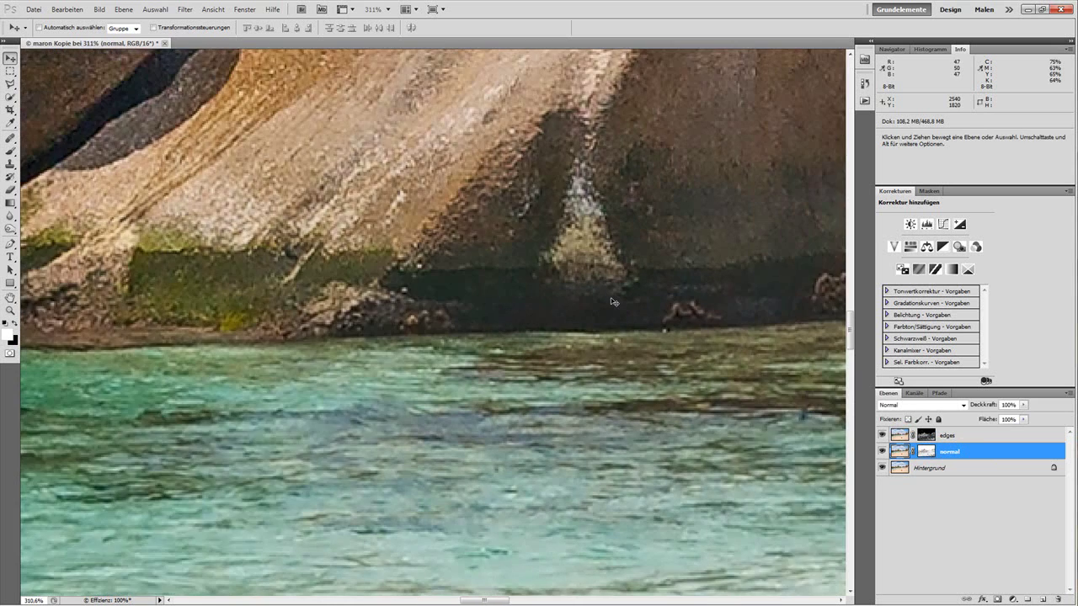
pyautogui.keyDown('ctrl'); pyautogui.keyDown('alt'); pyautogui.click(611, 300); pyautogui.keyUp('alt'); pyautogui.keyUp('ctrl')
pyautogui.keyDown('alt'); pyautogui.click(612, 300); pyautogui.keyUp('alt')
pyautogui.keyDown('alt'); pyautogui.click(611, 300); pyautogui.keyUp('alt')
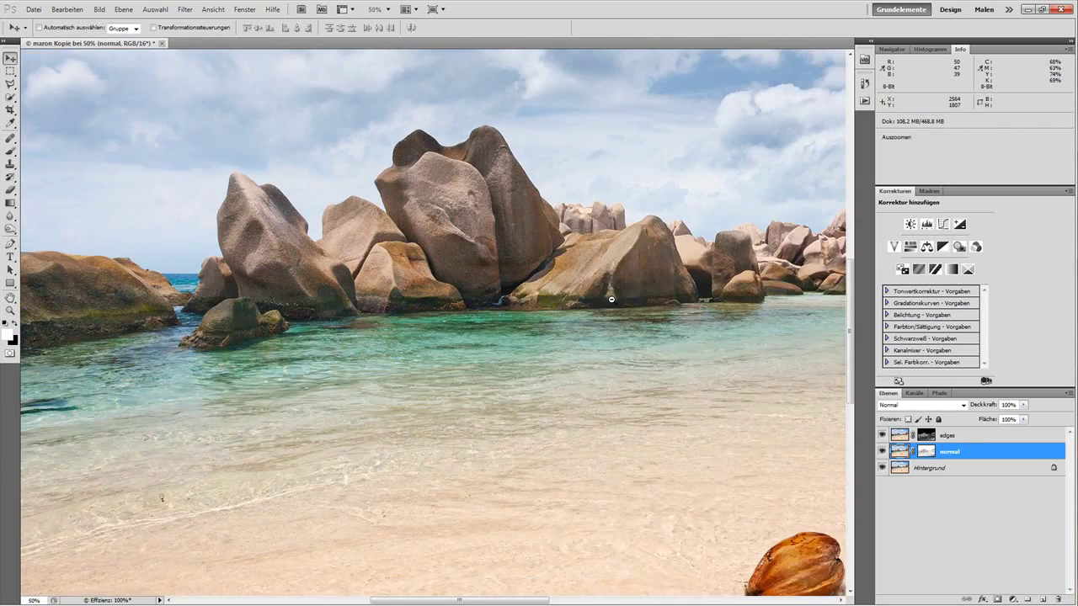
pyautogui.keyDown('alt'); pyautogui.click(612, 300); pyautogui.keyUp('alt')
pyautogui.keyDown('alt'); pyautogui.click(612, 300); pyautogui.keyUp('alt')
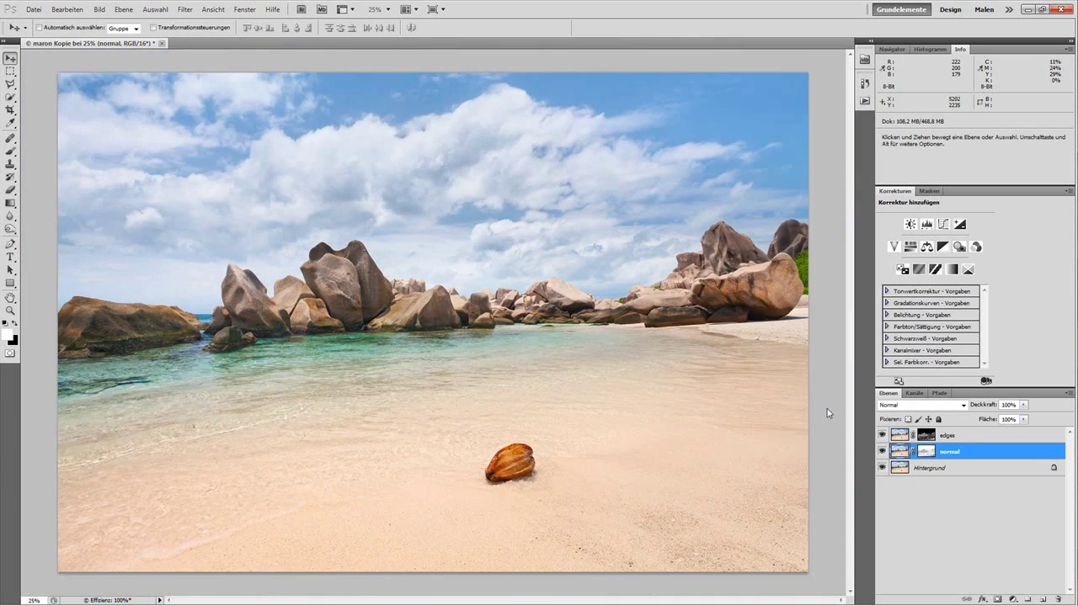
# In the normal layer's Blending Options, split the Underlying Layer black slider to 9/43
pyautogui.press('h')
pyautogui.doubleClick(1035, 457)
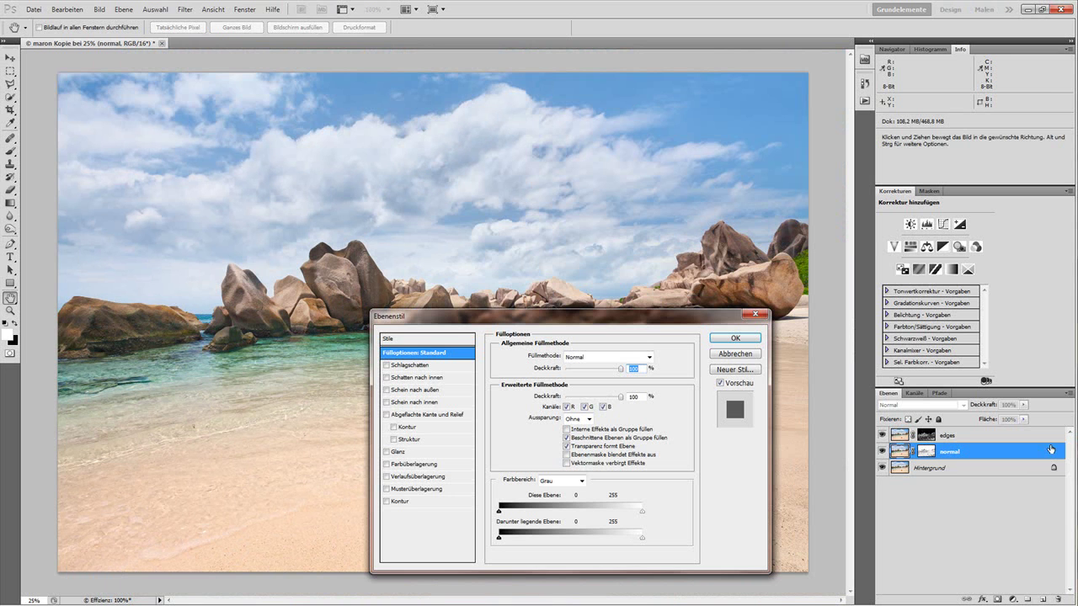
pyautogui.moveTo(500, 541); pyautogui.dragTo(502, 541)
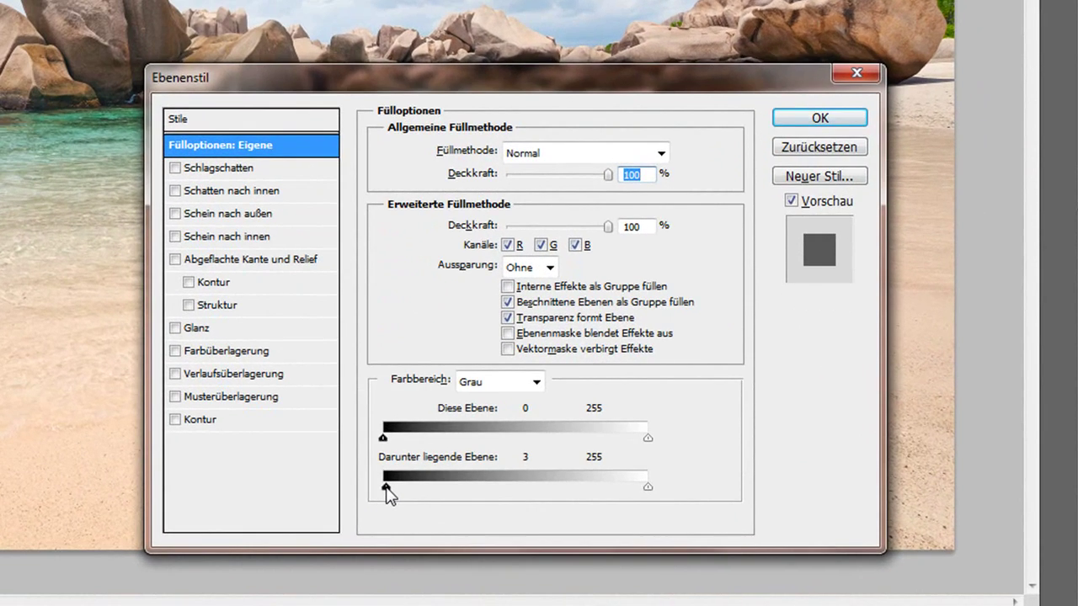
pyautogui.moveTo(385, 487); pyautogui.dragTo(428, 487)
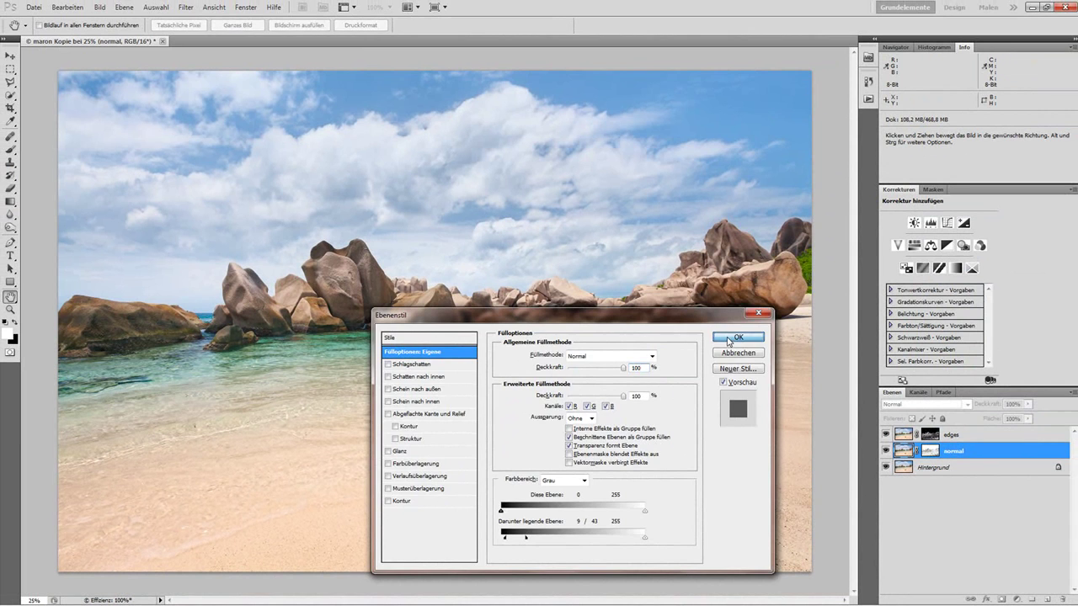
pyautogui.click(738, 337)
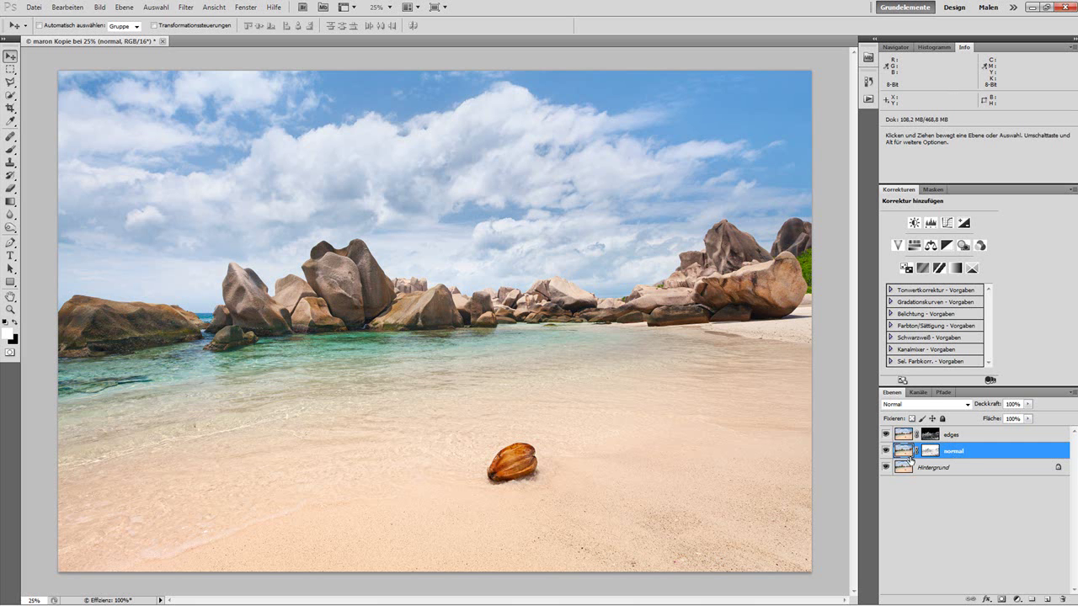
pyautogui.press('z')
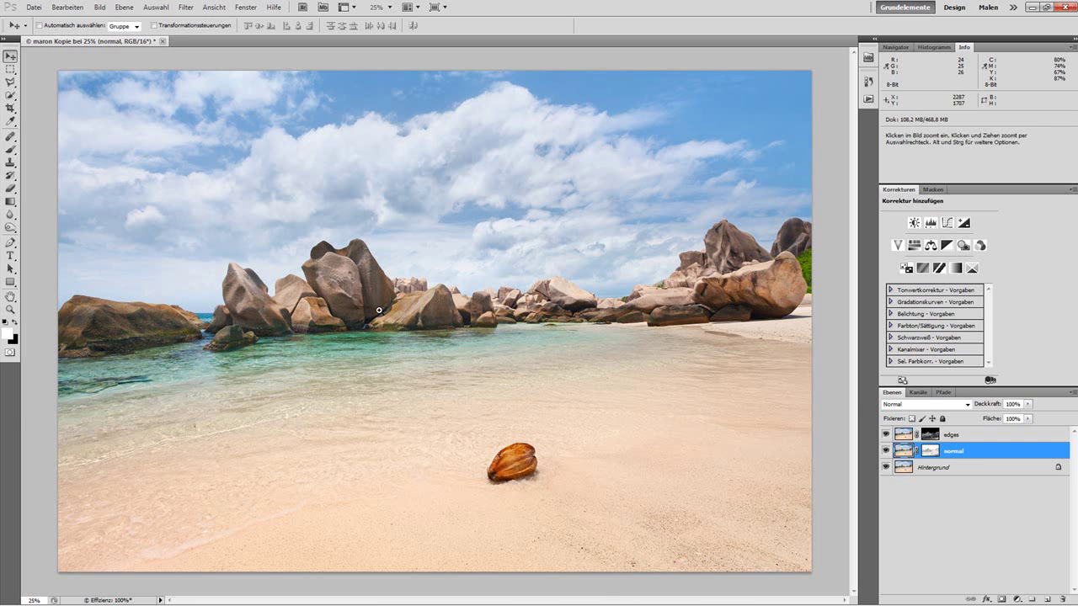
pyautogui.moveTo(351, 293); pyautogui.dragTo(351, 293)
pyautogui.click(351, 293)
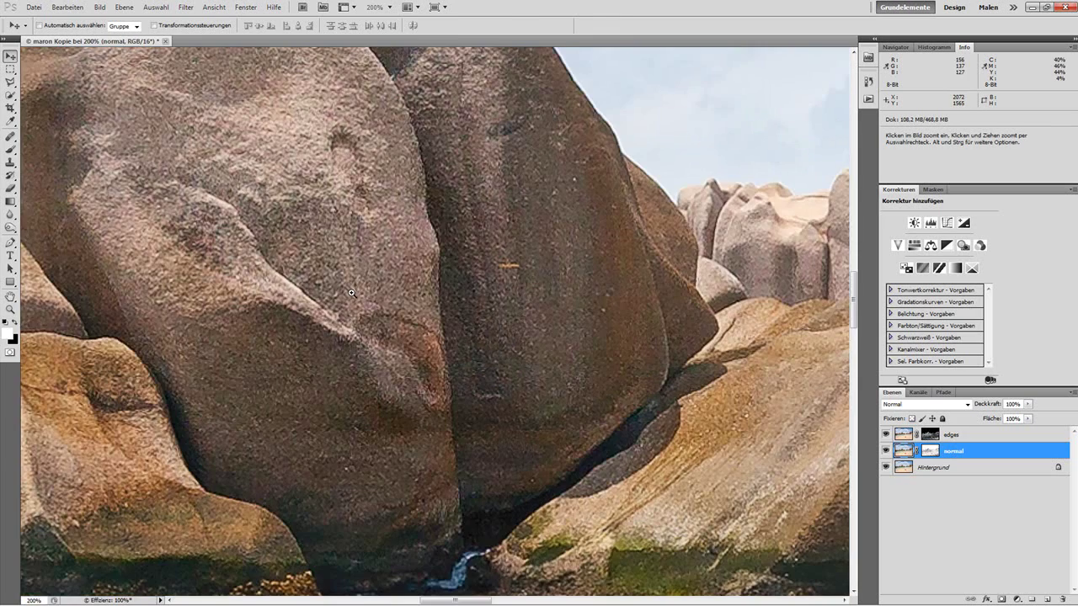
pyautogui.hotkey('ctrl', '1')
pyautogui.click(887, 452)
pyautogui.click(887, 453)
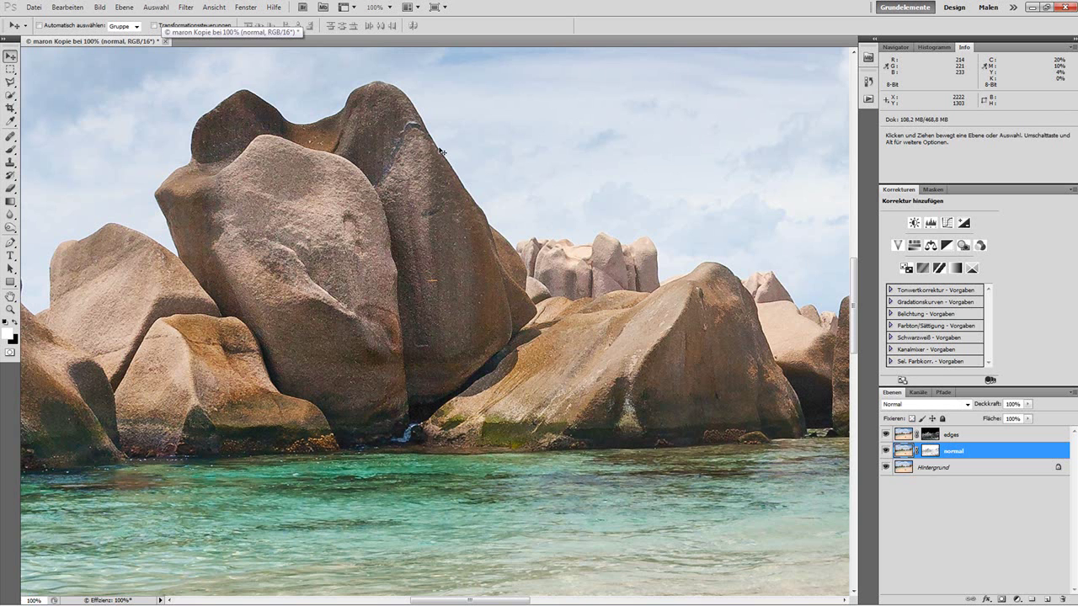
# Set the edges layer's opacity to 93%, checking rocks and sand while adjusting
pyautogui.click(1029, 439)
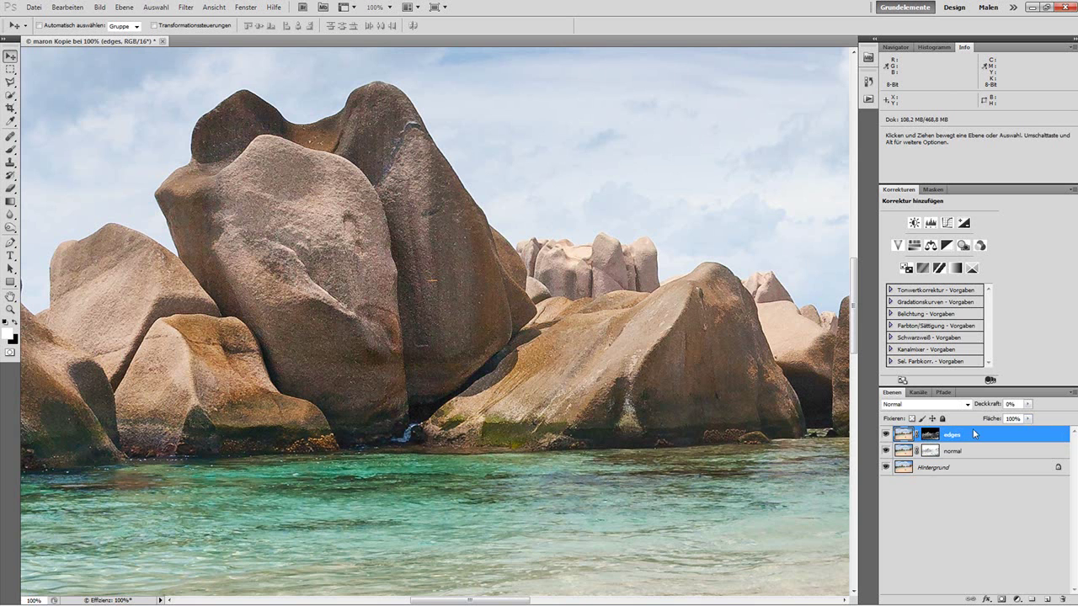
pyautogui.moveTo(1027, 405); pyautogui.dragTo(1073, 418)
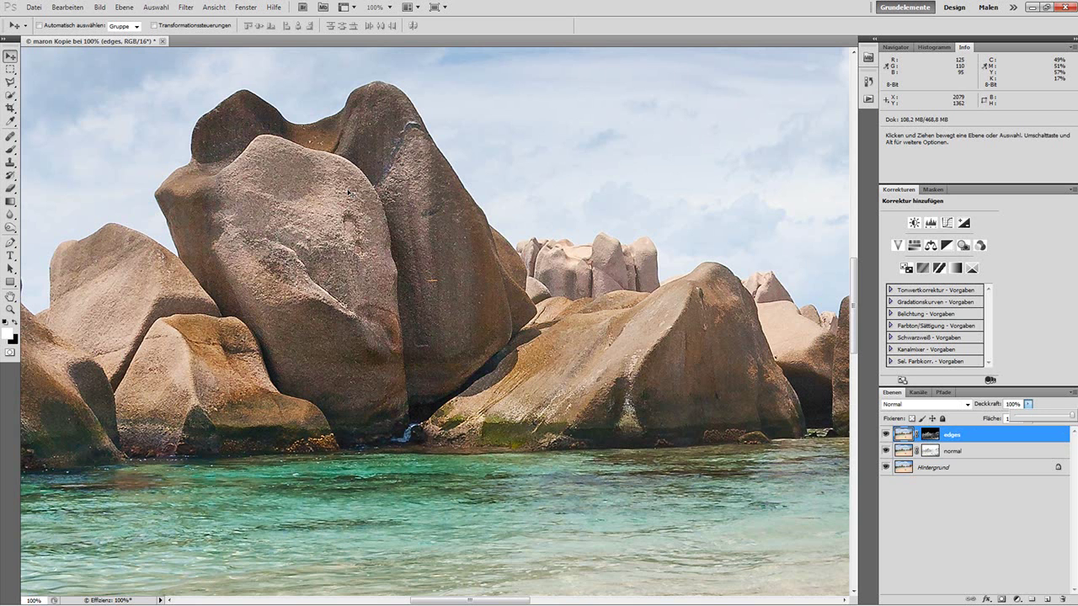
pyautogui.moveTo(443, 361); pyautogui.dragTo(335, 435)
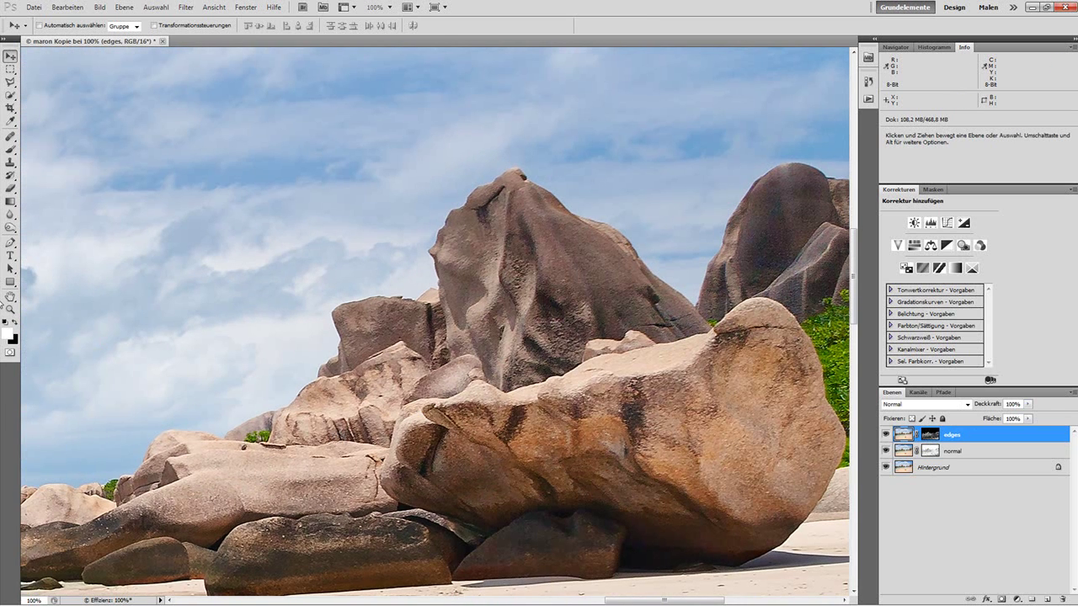
pyautogui.click(1028, 404)
pyautogui.moveTo(1029, 416)
pyautogui.mouseDown()
pyautogui.moveTo(966, 421)
pyautogui.moveTo(1042, 418)
pyautogui.mouseUp()
pyautogui.moveTo(450, 474); pyautogui.dragTo(450, 174)
pyautogui.moveTo(484, 579); pyautogui.dragTo(408, 427)
pyautogui.click(1028, 406)
pyautogui.moveTo(1028, 416)
pyautogui.mouseDown()
pyautogui.moveTo(955, 421)
pyautogui.moveTo(1056, 415)
pyautogui.moveTo(1023, 417)
pyautogui.mouseUp()
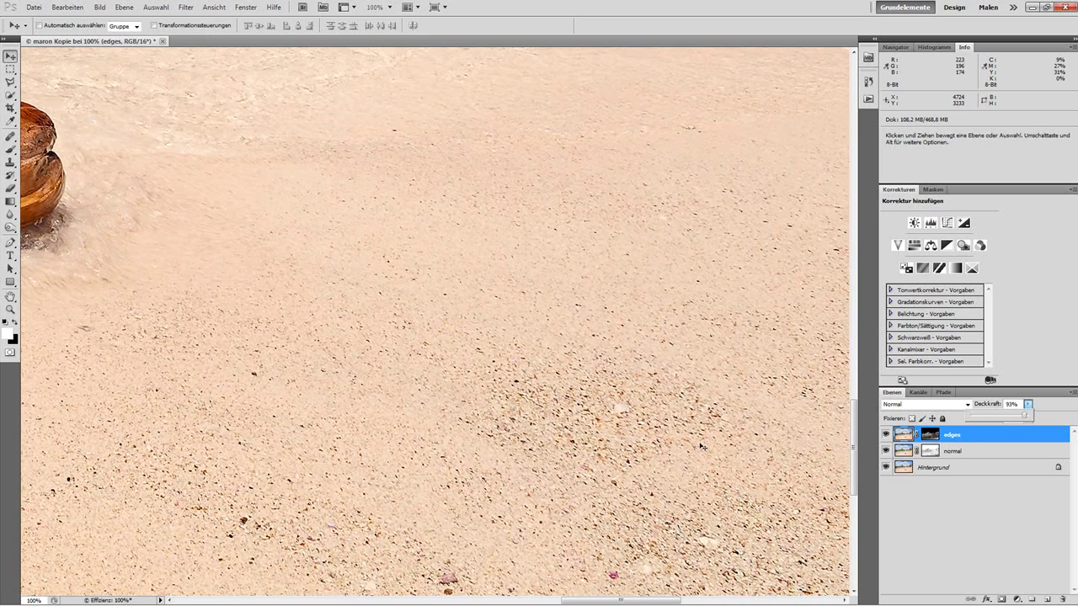
# Zoom out to 25% to fit the whole beach photo
pyautogui.keyDown('alt'); pyautogui.click(641, 444); pyautogui.keyUp('alt')
pyautogui.keyDown('alt'); pyautogui.click(638, 427); pyautogui.keyUp('alt')
pyautogui.keyDown('alt'); pyautogui.click(636, 412); pyautogui.keyUp('alt')
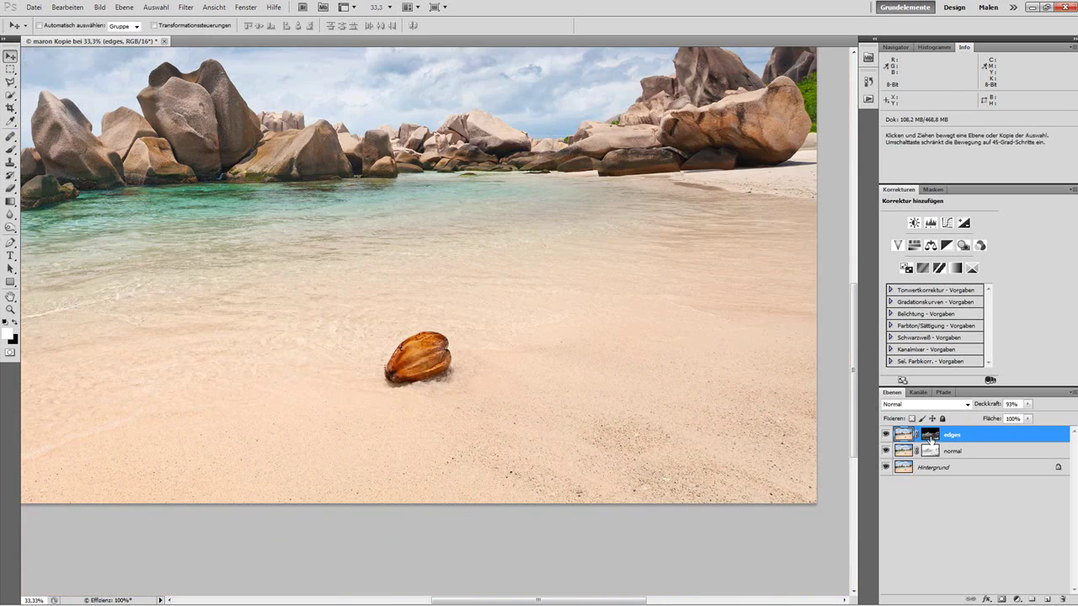
pyautogui.keyDown('alt'); pyautogui.click(621, 392); pyautogui.keyUp('alt')
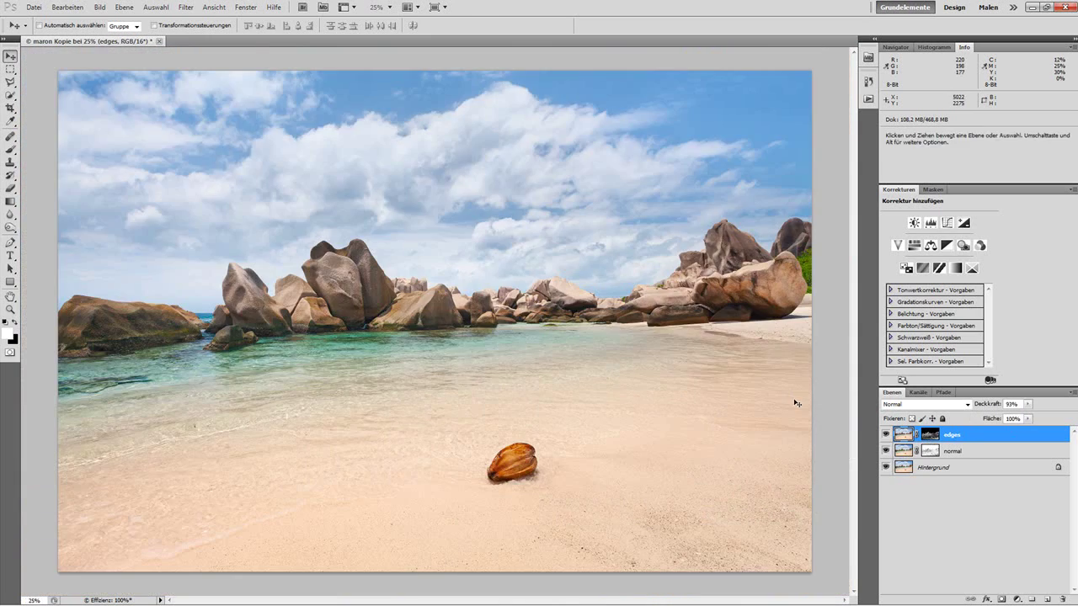
# Zoom in on the coconut and set the edges layer's opacity to 94%
pyautogui.keyDown('ctrl'); pyautogui.click(510, 480); pyautogui.keyUp('ctrl')
pyautogui.keyDown('ctrl'); pyautogui.click(541, 545); pyautogui.keyUp('ctrl')
pyautogui.click(1028, 406)
pyautogui.click(1028, 409)
pyautogui.hotkey('ctrl', '+')
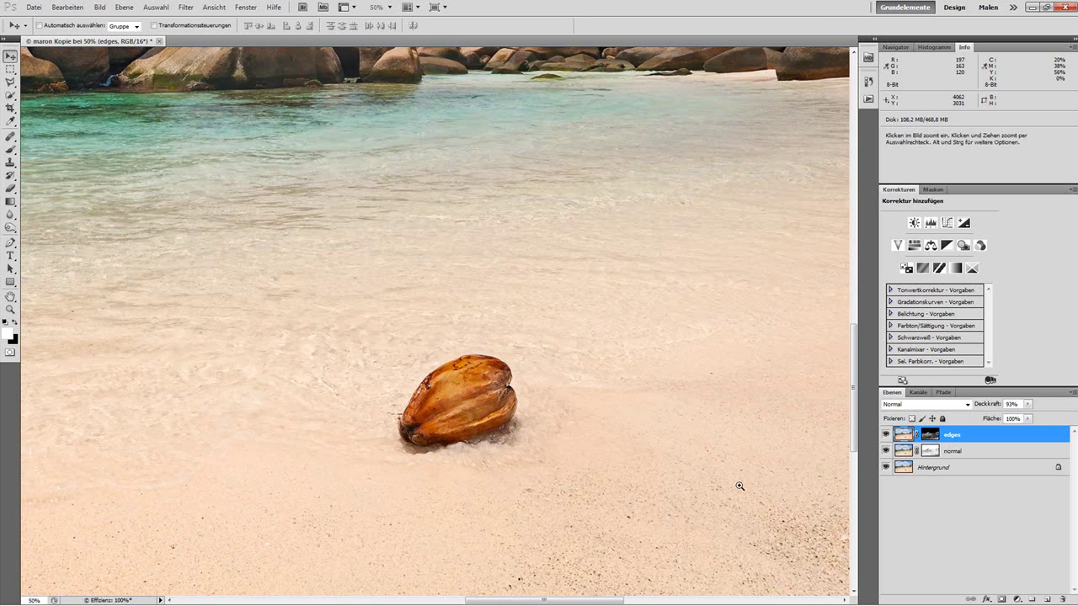
pyautogui.click(1027, 404)
pyautogui.moveTo(1029, 418)
pyautogui.mouseDown()
pyautogui.moveTo(999, 418)
pyautogui.moveTo(1028, 417)
pyautogui.mouseUp()
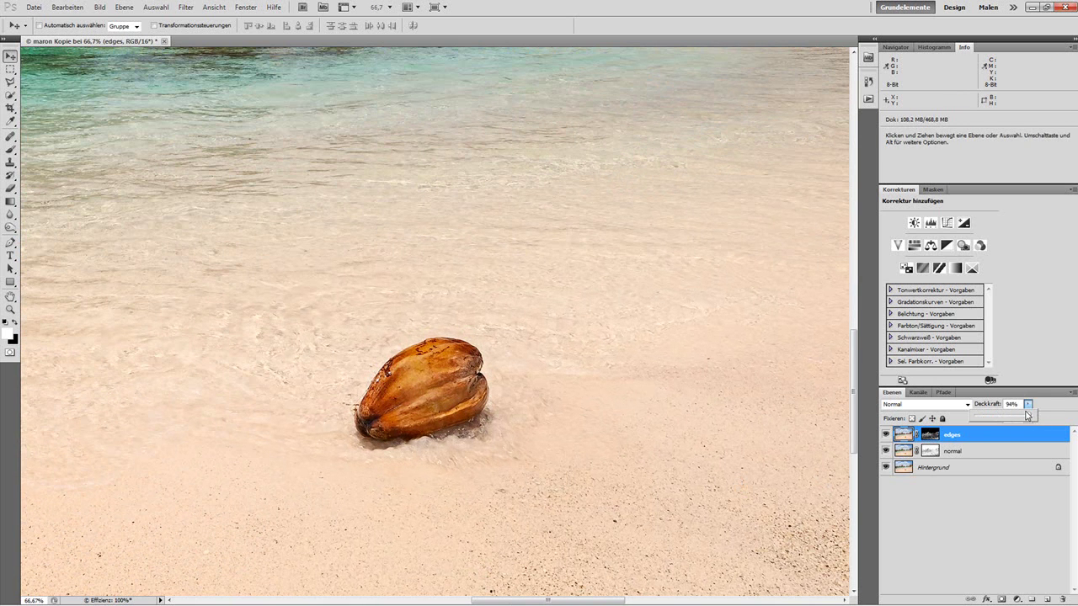
# Pan across the rocks and sky to check the sharpening
pyautogui.moveTo(393, 185); pyautogui.dragTo(419, 501)
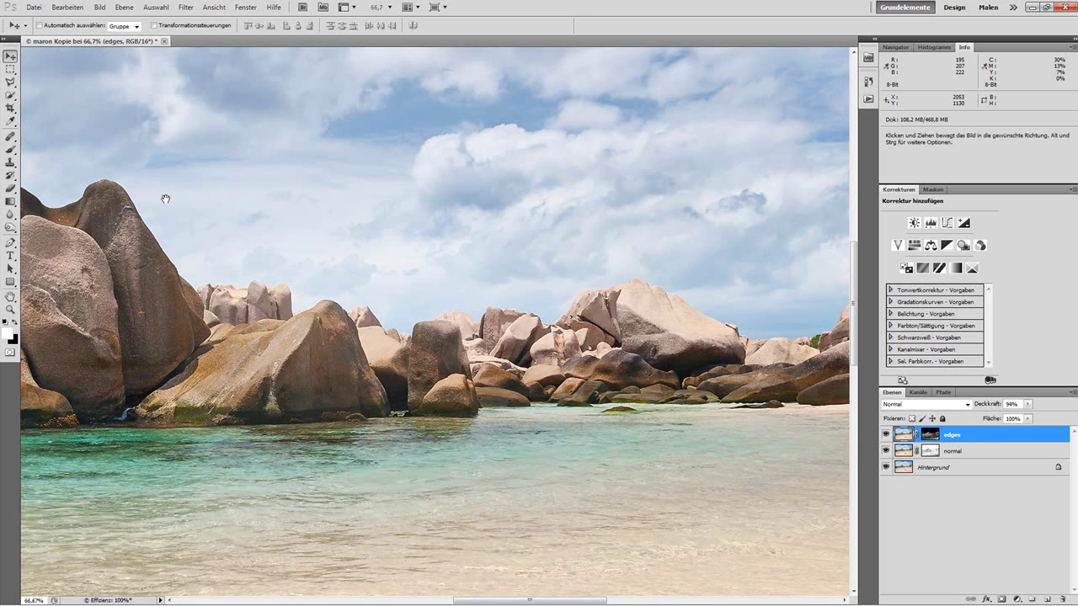
pyautogui.moveTo(163, 200); pyautogui.dragTo(387, 286)
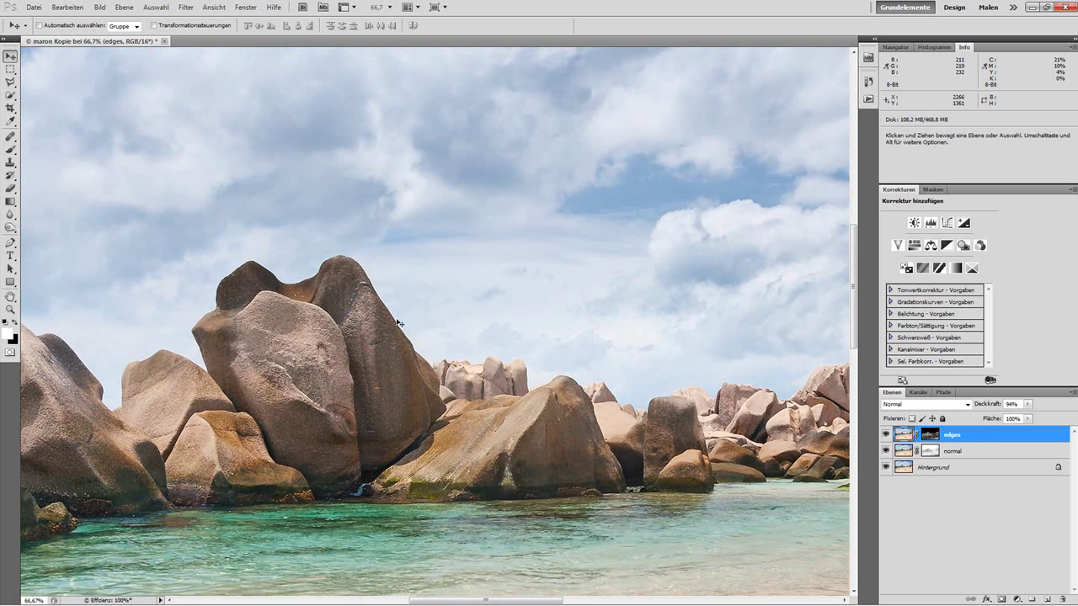
pyautogui.press('space')
pyautogui.moveTo(219, 347); pyautogui.dragTo(488, 308)
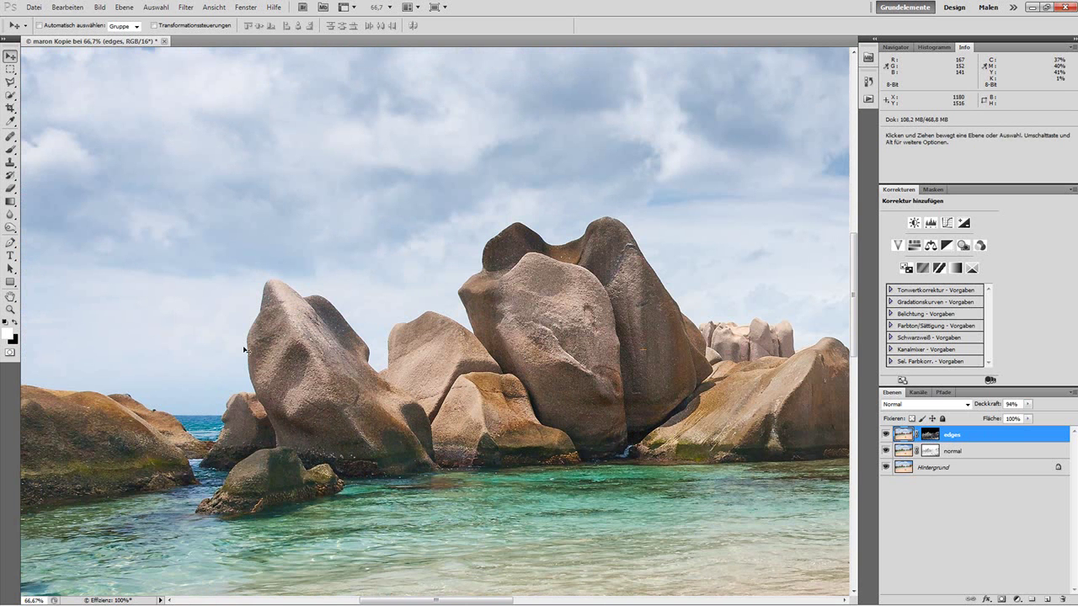
pyautogui.moveTo(198, 359); pyautogui.dragTo(447, 336)
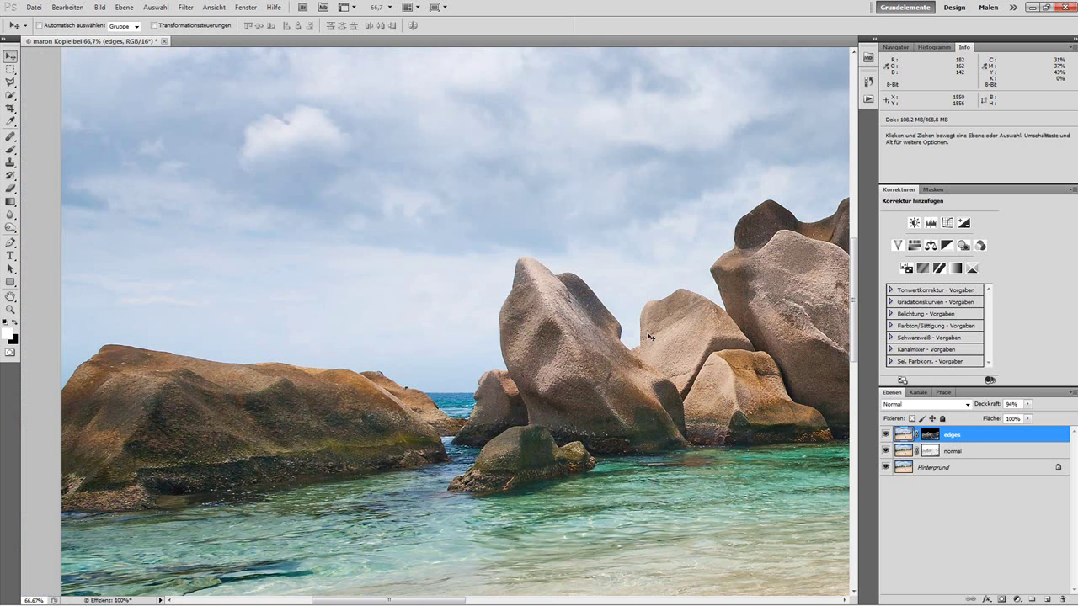
pyautogui.moveTo(689, 318); pyautogui.dragTo(25, 396)
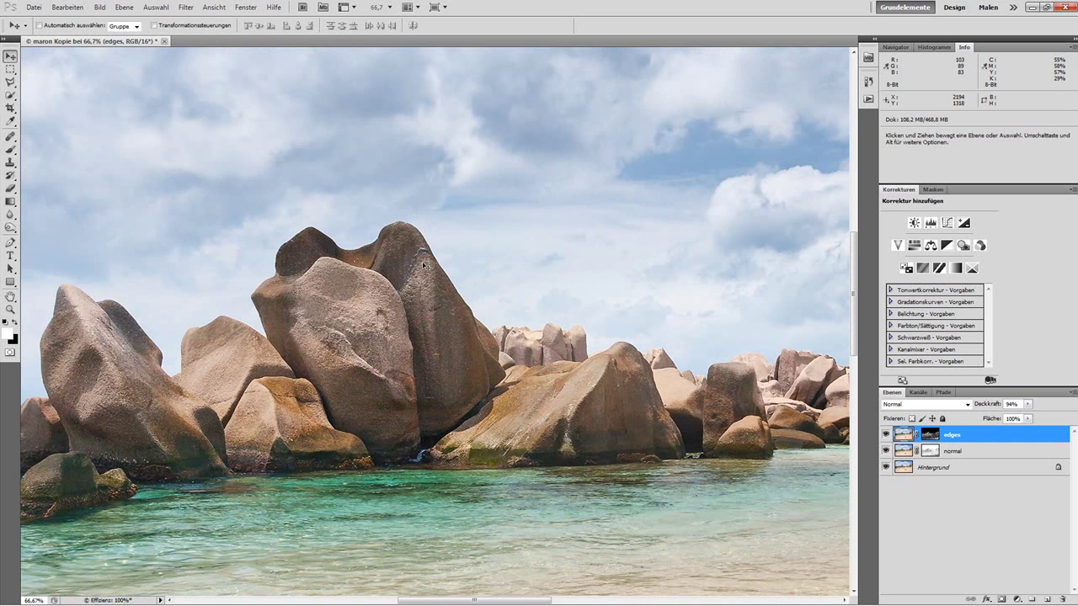
# Zoom out to fit the whole photo
pyautogui.press('space')
pyautogui.keyDown('alt'); pyautogui.click(569, 407); pyautogui.keyUp('alt')
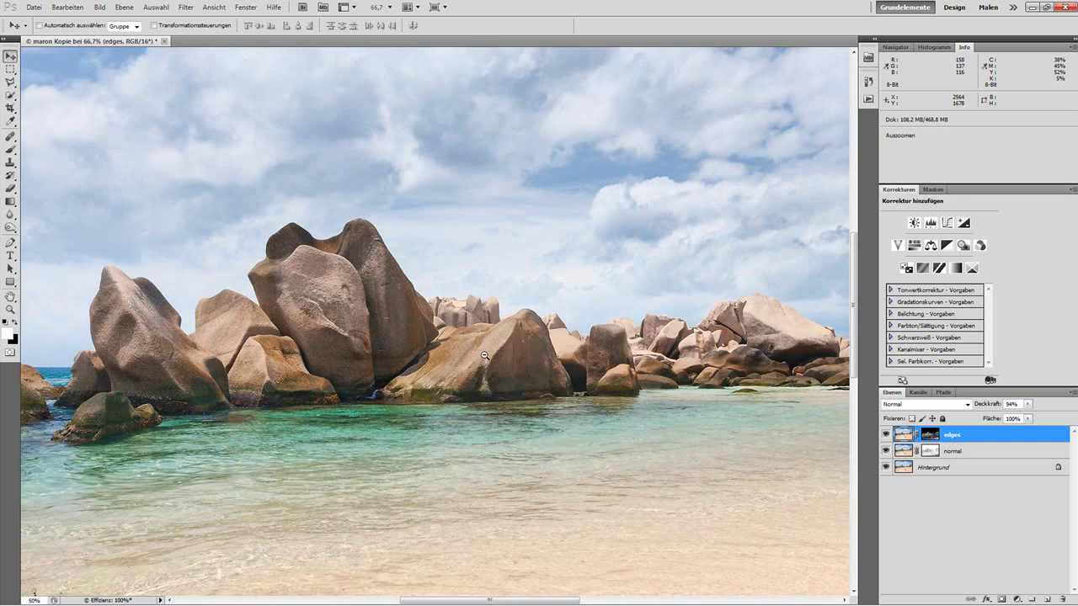
pyautogui.keyDown('alt'); pyautogui.click(485, 355); pyautogui.keyUp('alt')
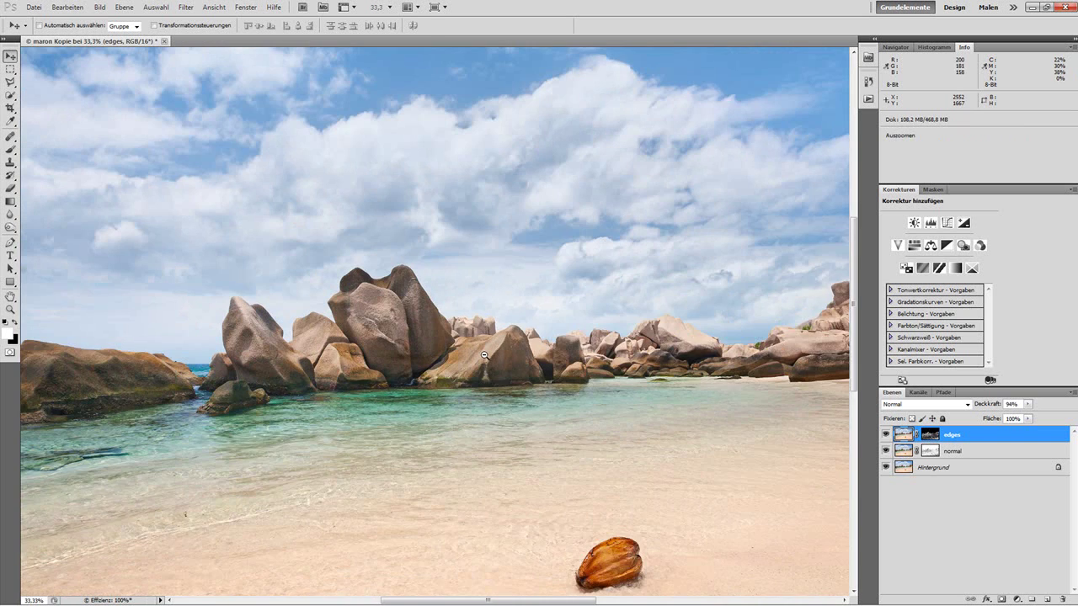
pyautogui.keyDown('alt'); pyautogui.click(485, 355); pyautogui.keyUp('alt')
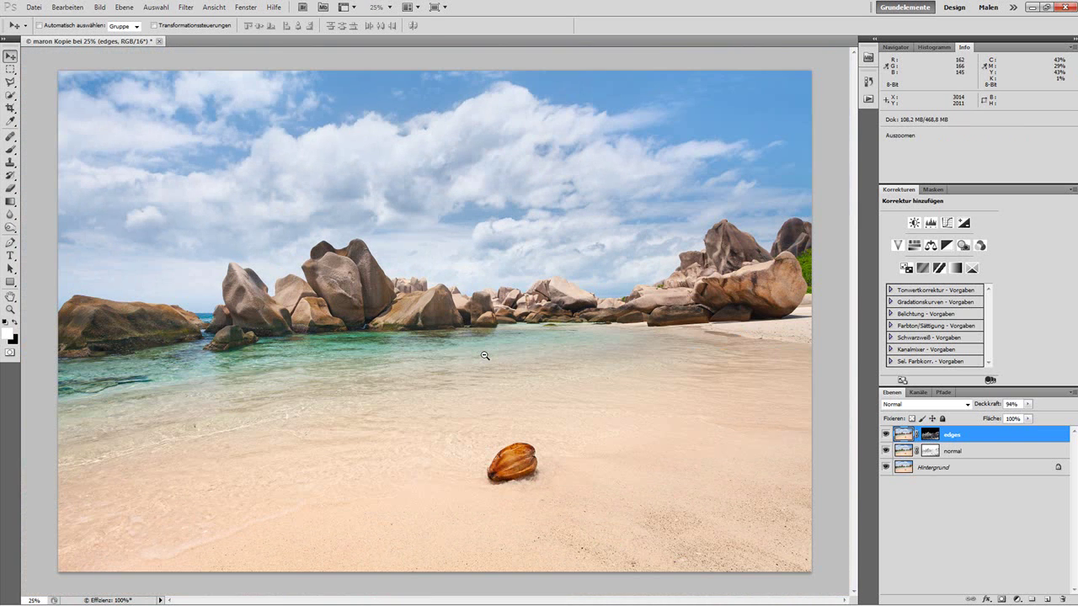
# Group the normal and edges layers into Gruppe 1
pyautogui.keyDown('shift'); pyautogui.click(984, 455); pyautogui.keyUp('shift')
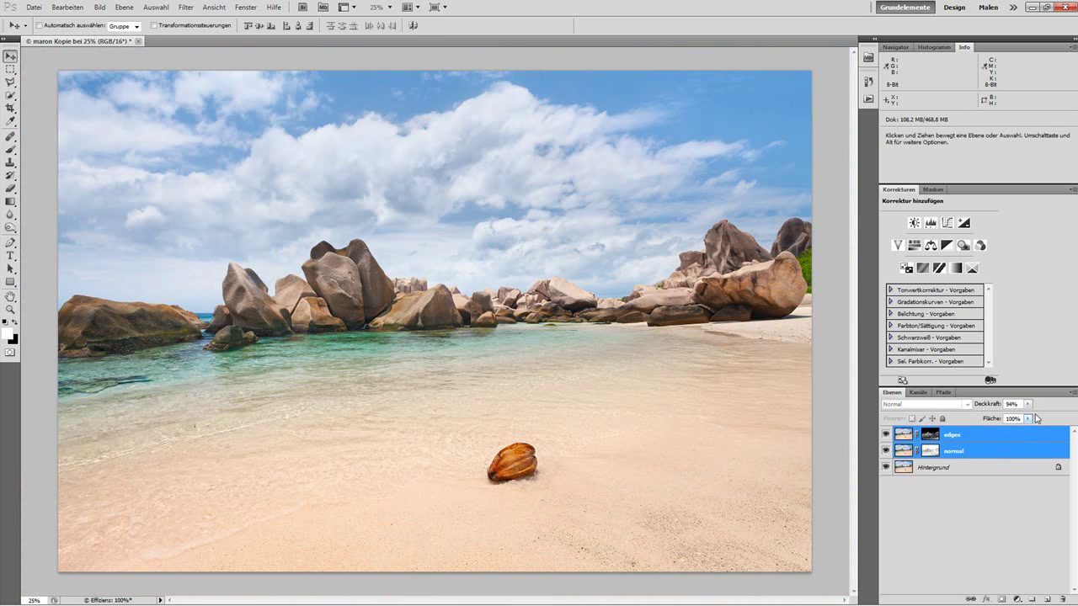
pyautogui.click(1070, 394)
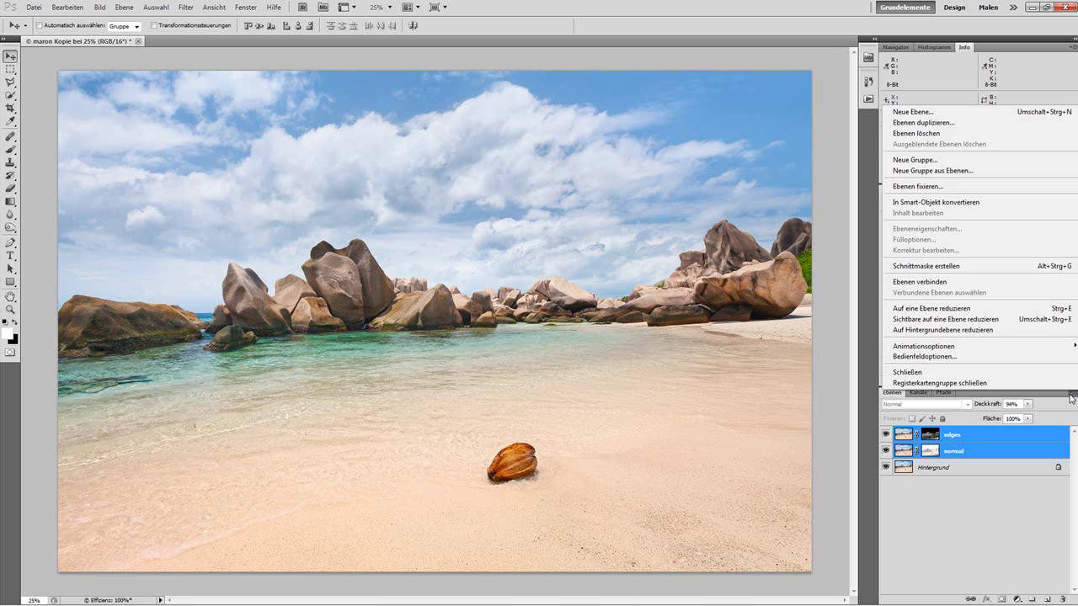
pyautogui.click(954, 171)
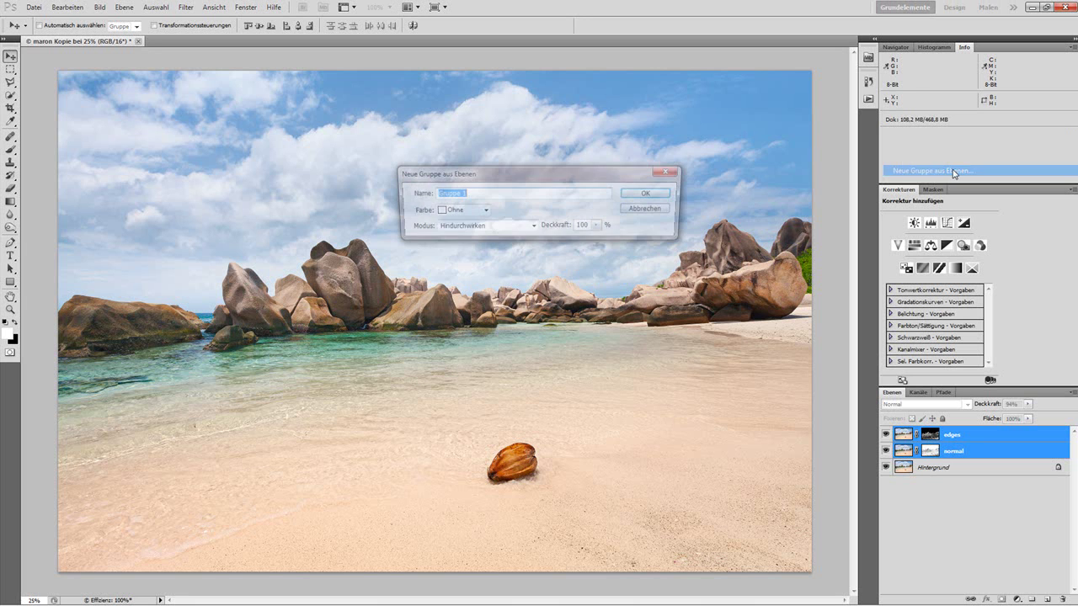
pyautogui.click(646, 194)
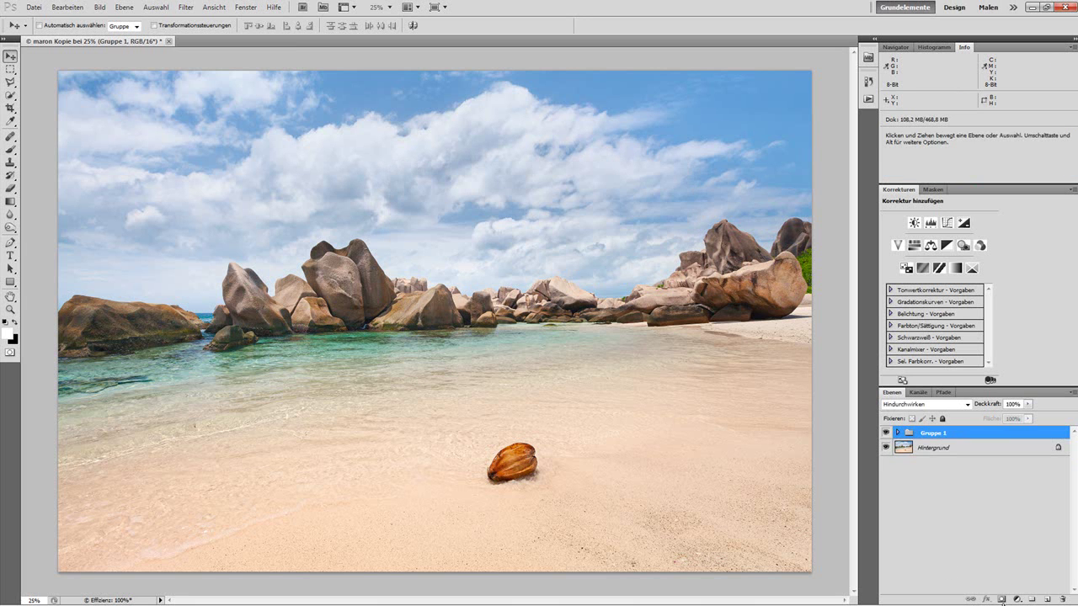
# Add a layer mask to Gruppe 1 and paint black over the sky with a 929 px brush at 100%
pyautogui.click(1002, 599)
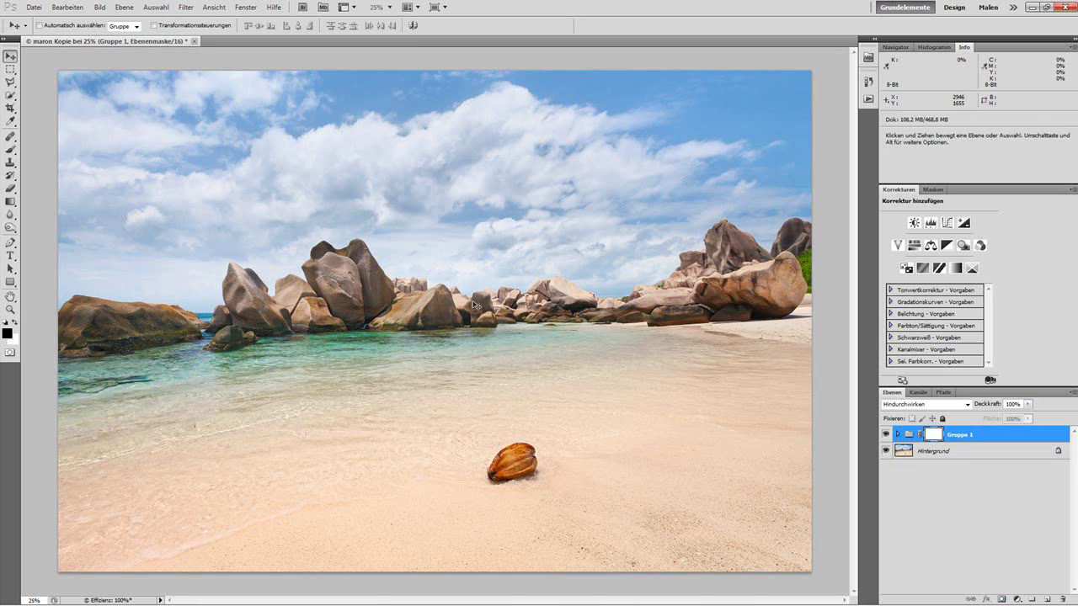
pyautogui.press('b')
pyautogui.moveTo(342, 158); pyautogui.dragTo(438, 157)
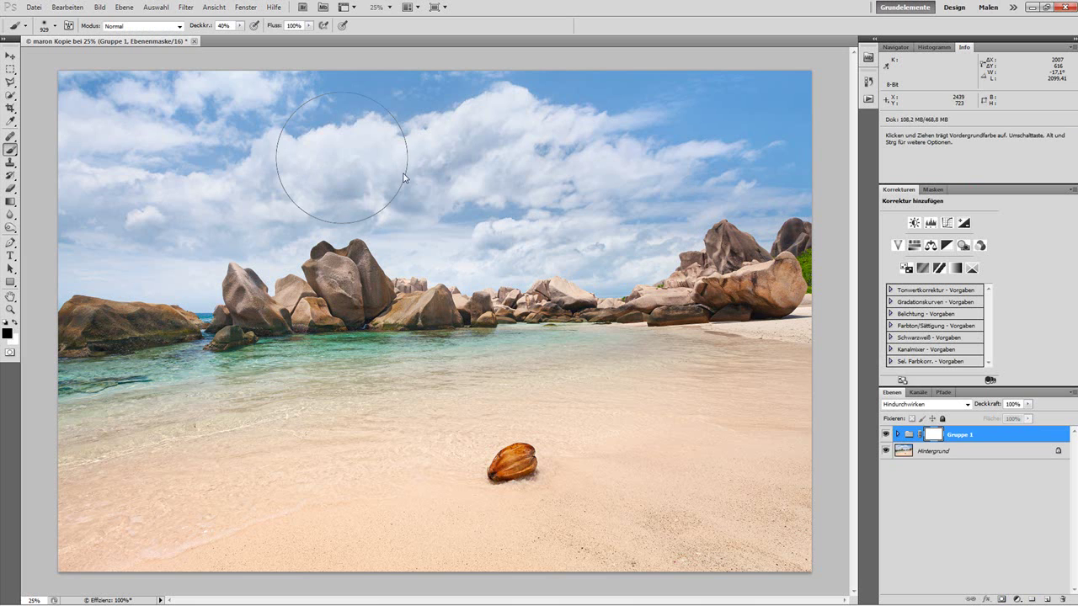
pyautogui.press('0')
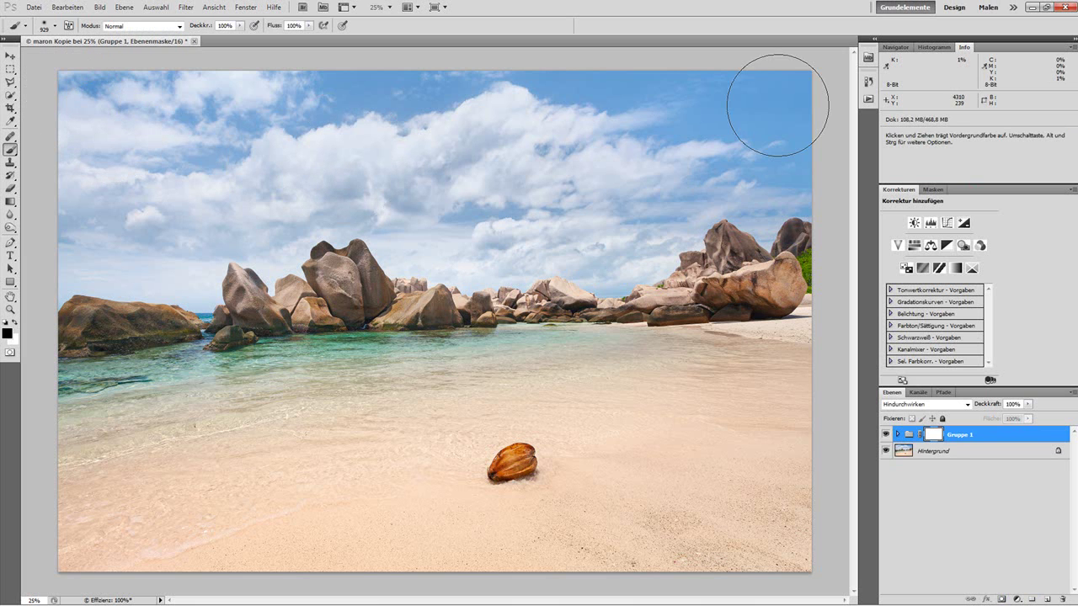
pyautogui.moveTo(445, 181)
pyautogui.mouseDown()
pyautogui.moveTo(709, 168)
pyautogui.moveTo(753, 140)
pyautogui.mouseUp()
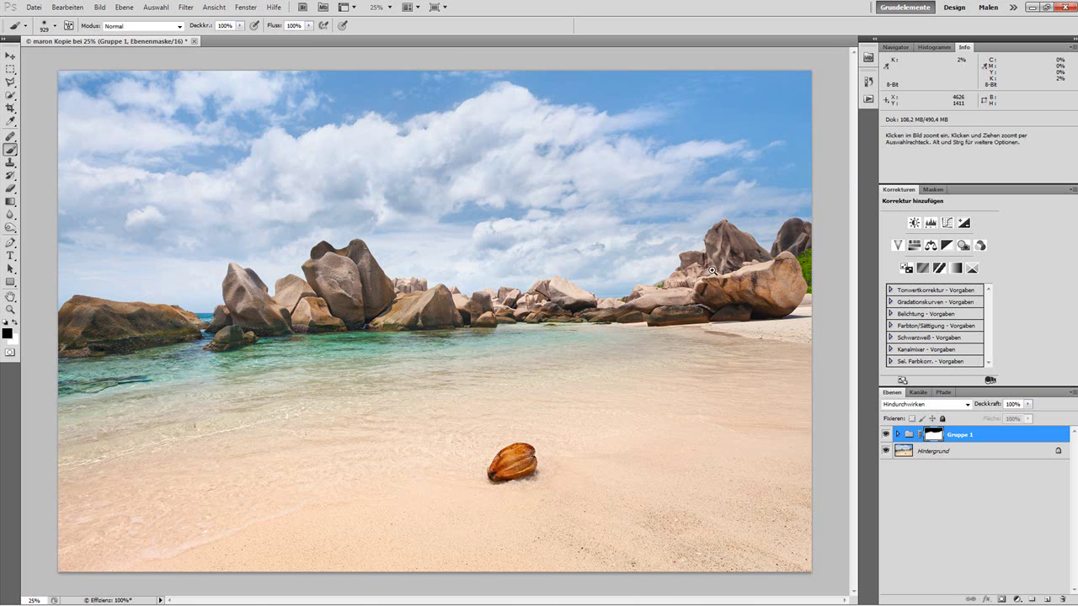
# Set the brush to 125 px at 40% opacity and zoom out to fit the photo
pyautogui.scroll(1, 639, 272)
pyautogui.moveTo(329, 247); pyautogui.dragTo(272, 256)
pyautogui.press('4')
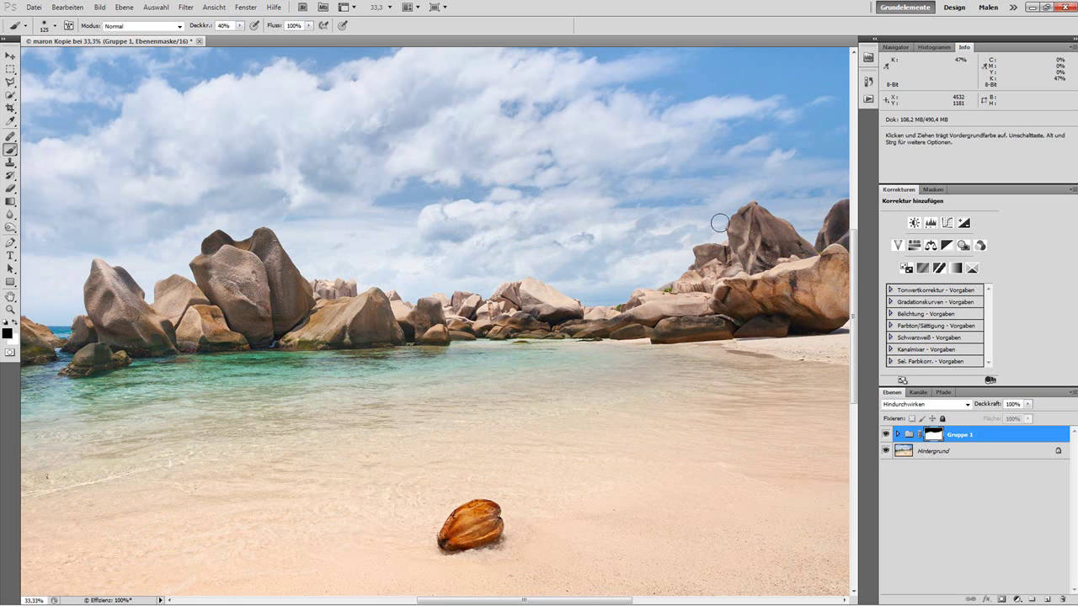
pyautogui.hotkey('ctrl', '-')
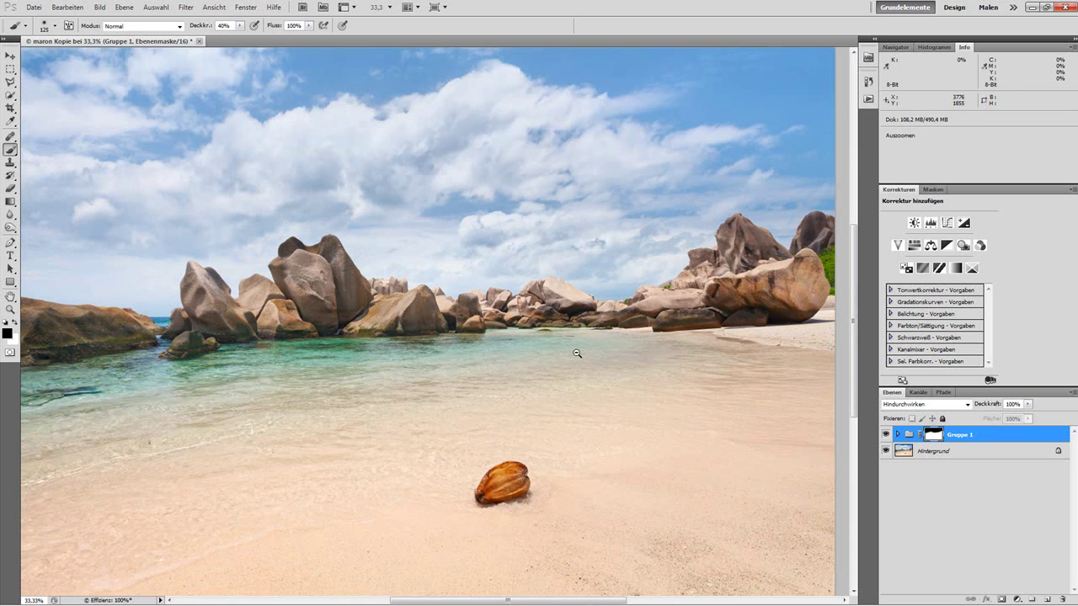
pyautogui.keyDown('ctrl'); pyautogui.click(560, 523); pyautogui.keyUp('ctrl')
pyautogui.keyDown('ctrl'); pyautogui.click(560, 523); pyautogui.keyUp('ctrl')
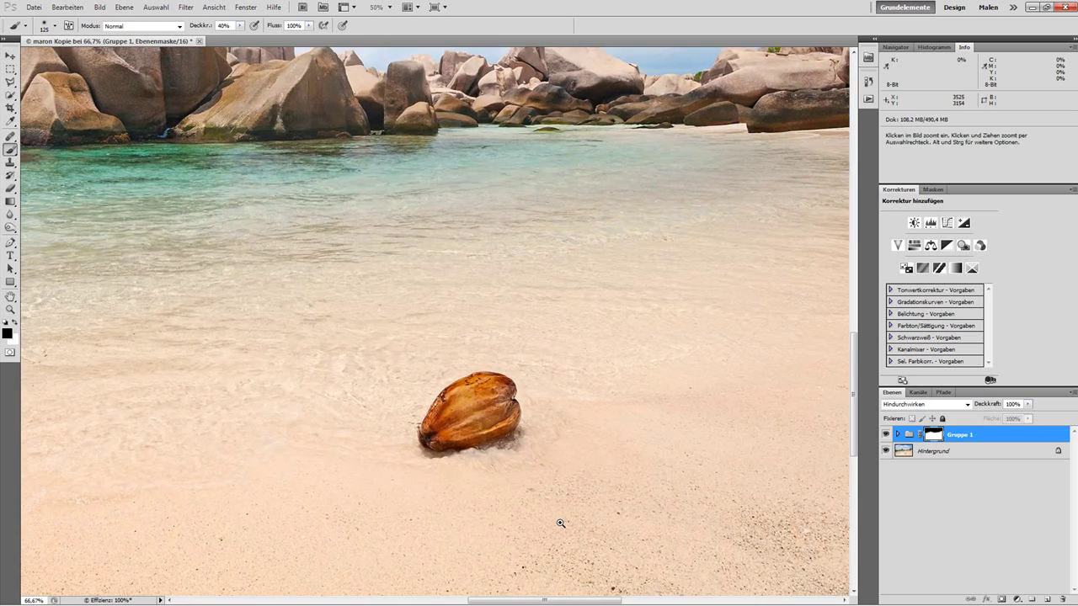
pyautogui.keyDown('ctrl'); pyautogui.click(560, 523); pyautogui.keyUp('ctrl')
pyautogui.keyDown('ctrl'); pyautogui.click(560, 523); pyautogui.keyUp('ctrl')
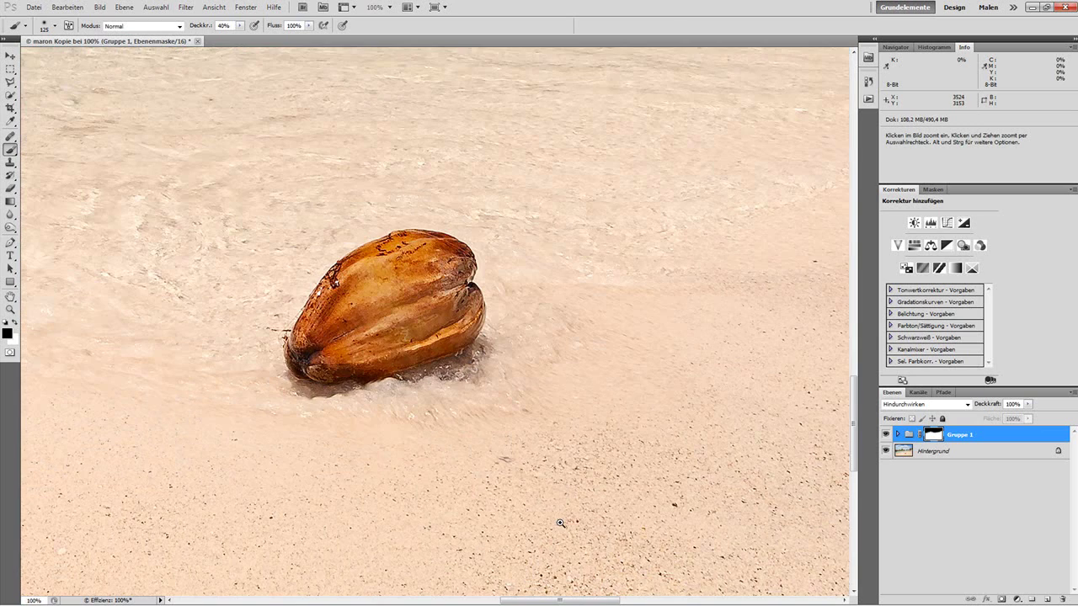
pyautogui.keyDown('alt'); pyautogui.click(885, 451); pyautogui.keyUp('alt')
pyautogui.keyDown('alt'); pyautogui.click(885, 452); pyautogui.keyUp('alt')
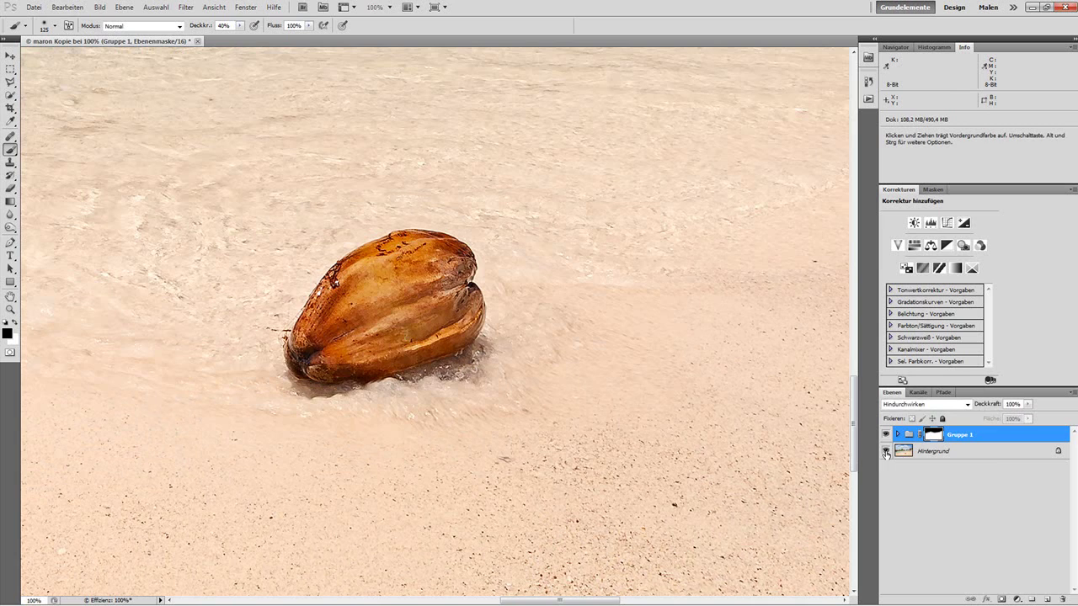
pyautogui.moveTo(394, 255); pyautogui.dragTo(685, 305)
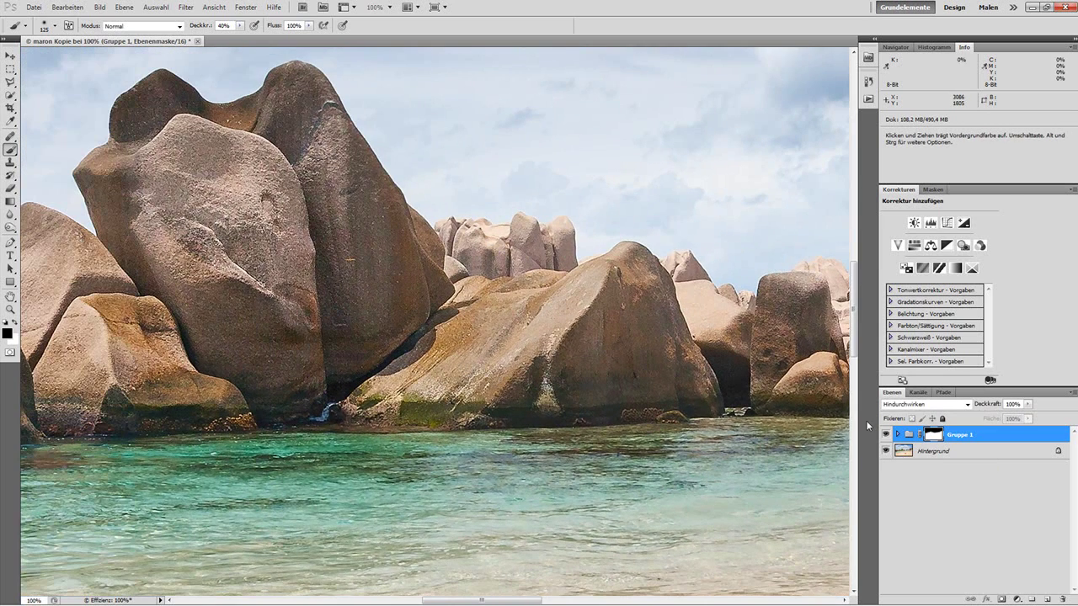
pyautogui.keyDown('alt'); pyautogui.click(885, 451); pyautogui.keyUp('alt')
pyautogui.keyDown('alt'); pyautogui.click(885, 452); pyautogui.keyUp('alt')
pyautogui.keyDown('alt'); pyautogui.click(460, 290); pyautogui.keyUp('alt')
pyautogui.keyDown('alt'); pyautogui.click(460, 290); pyautogui.keyUp('alt')
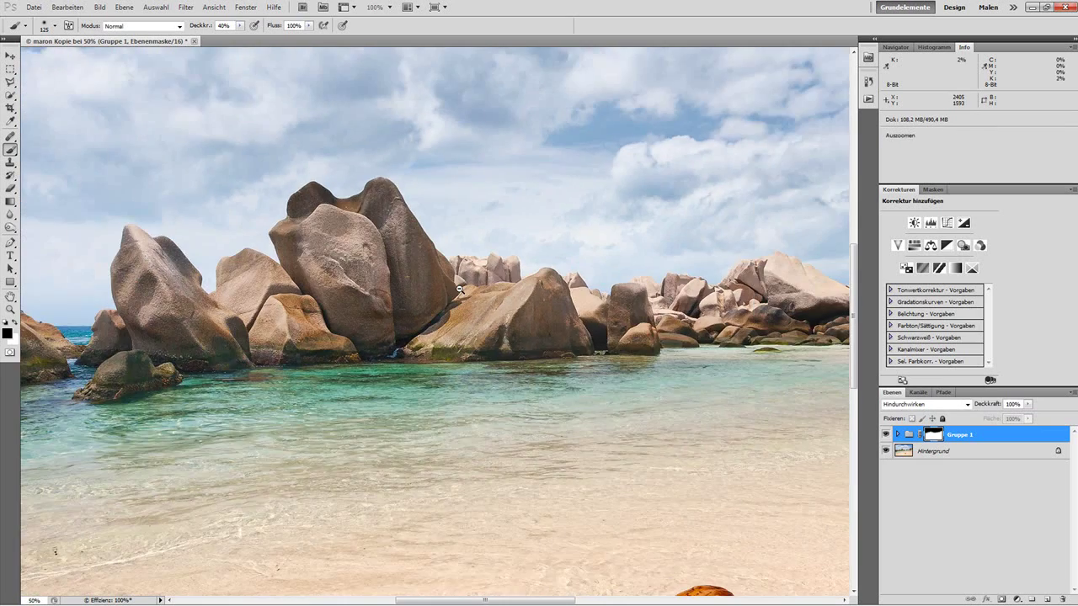
pyautogui.keyDown('alt'); pyautogui.click(461, 290); pyautogui.keyUp('alt')
pyautogui.keyDown('alt'); pyautogui.click(463, 290); pyautogui.keyUp('alt')
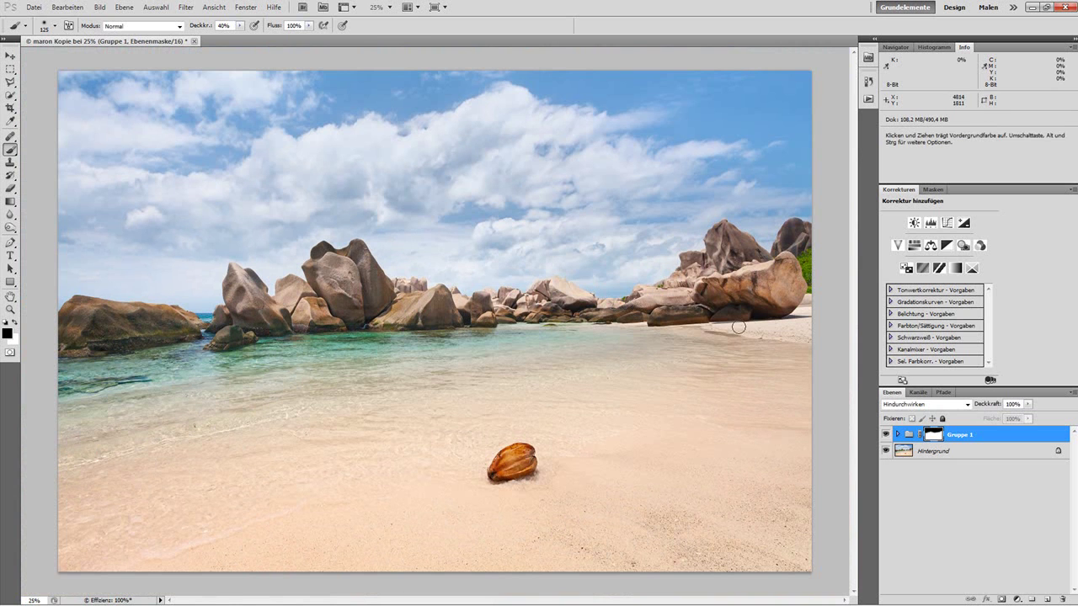
pyautogui.press('v')
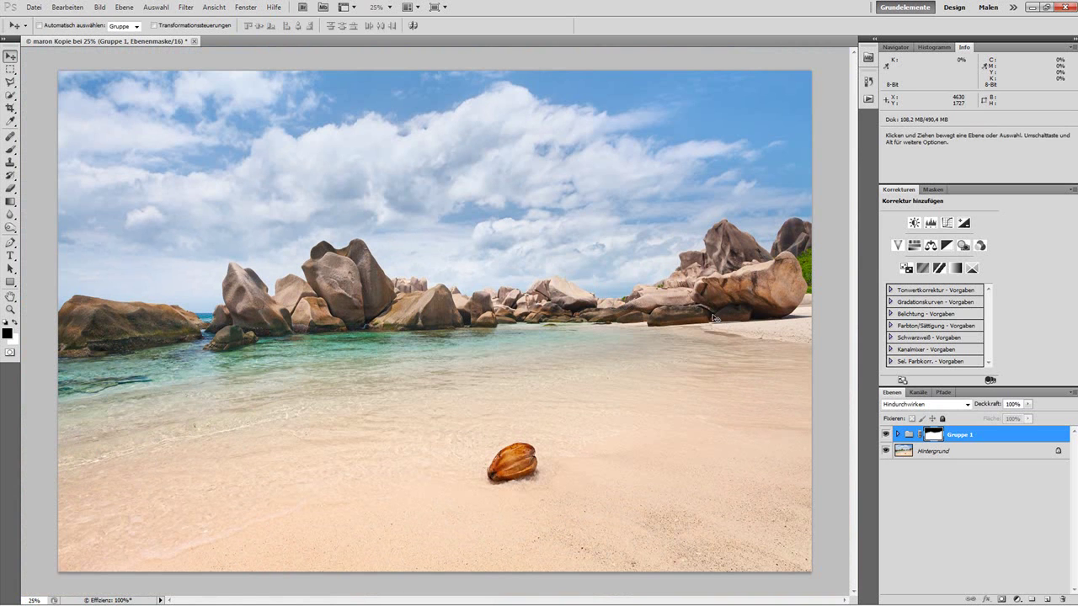